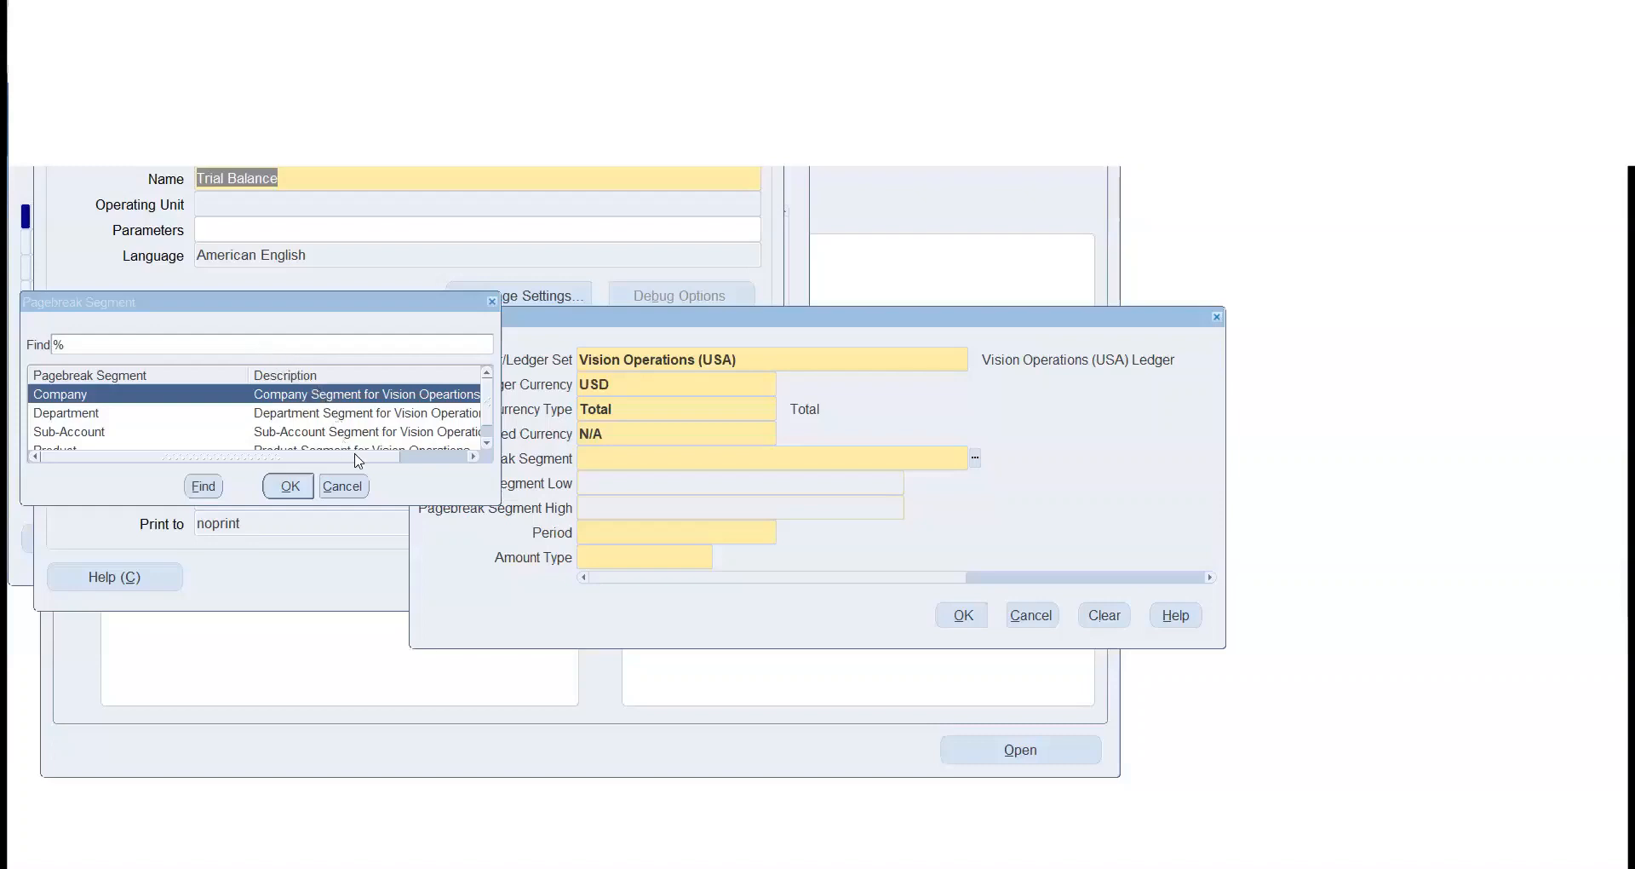
# Set the Trial Balance pagebreak segment to Company, with 01 (Operations) as both the low and high value.
pyautogui.click(290, 487)
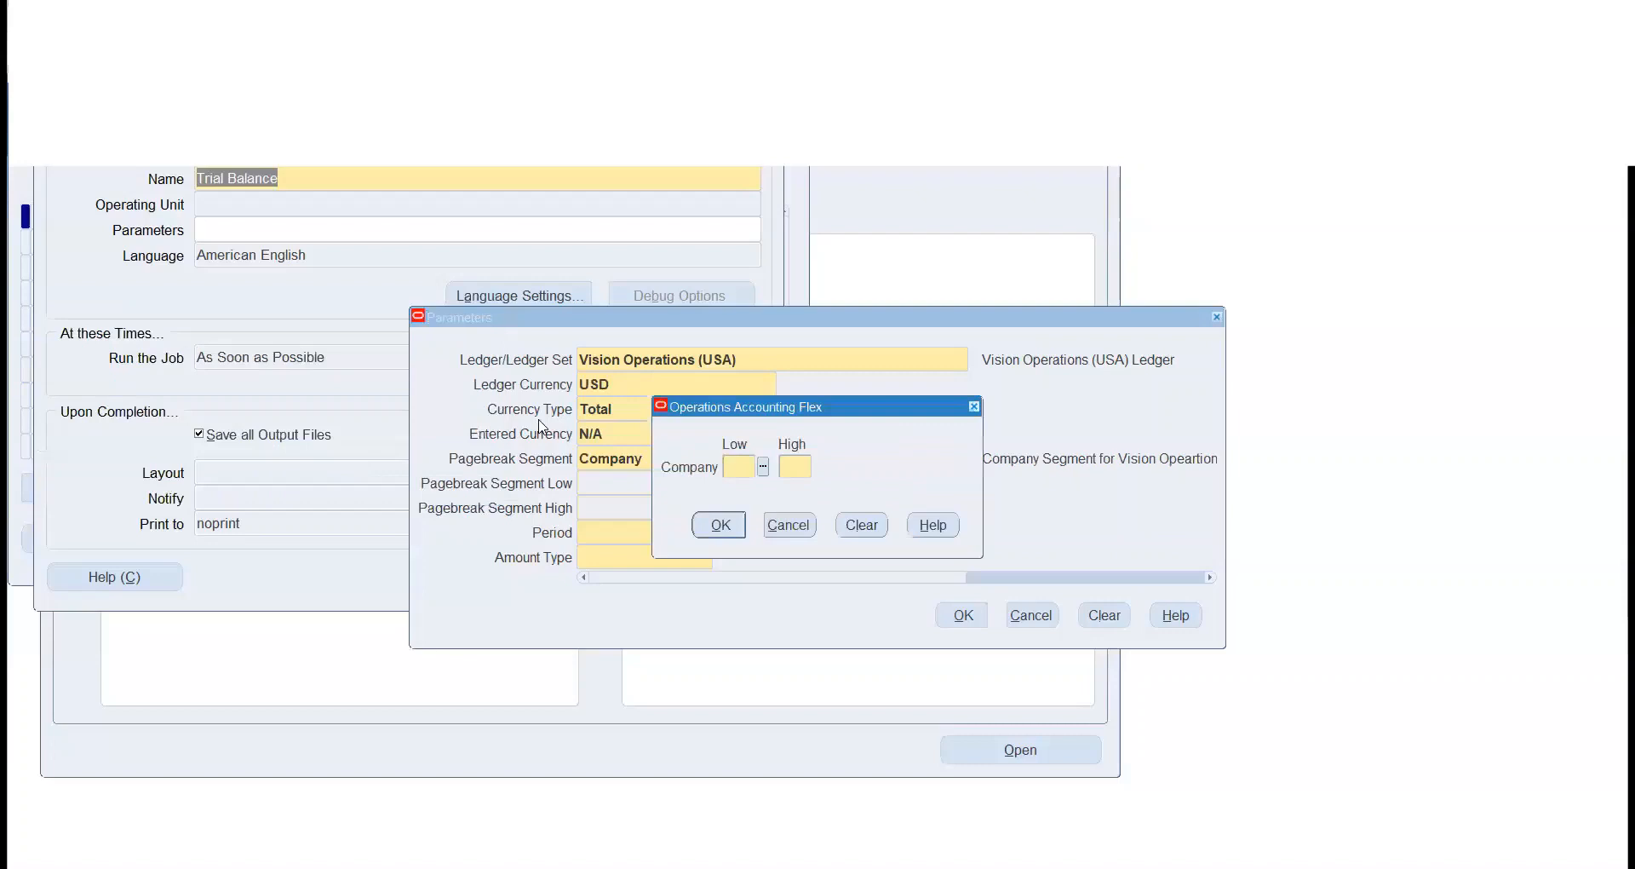
pyautogui.click(762, 466)
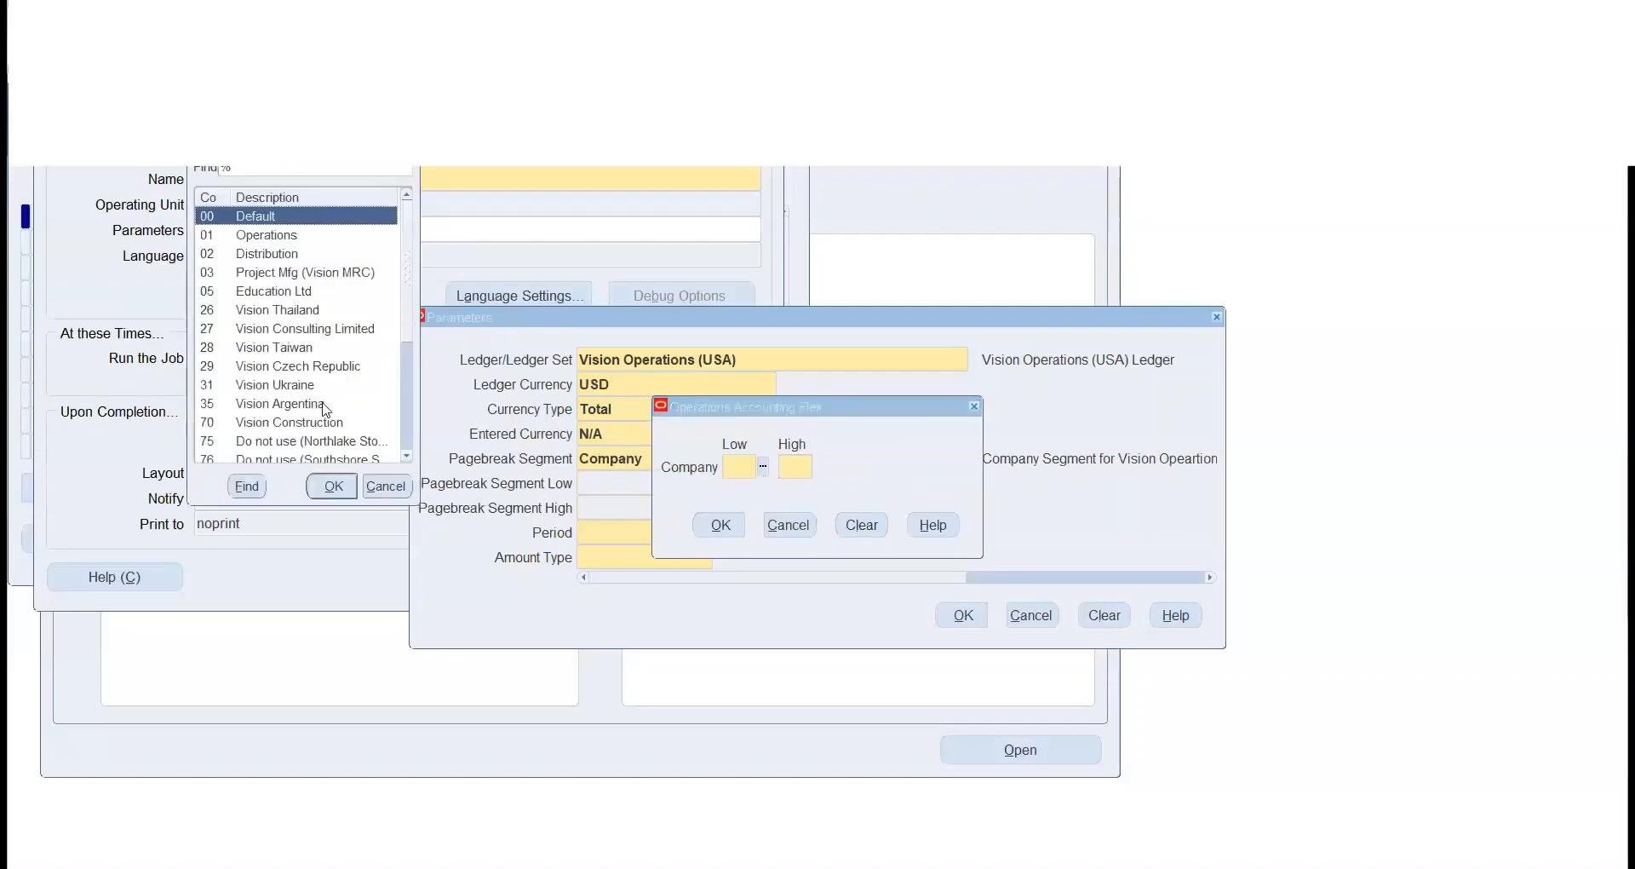
pyautogui.press('Down')
pyautogui.press('Return')
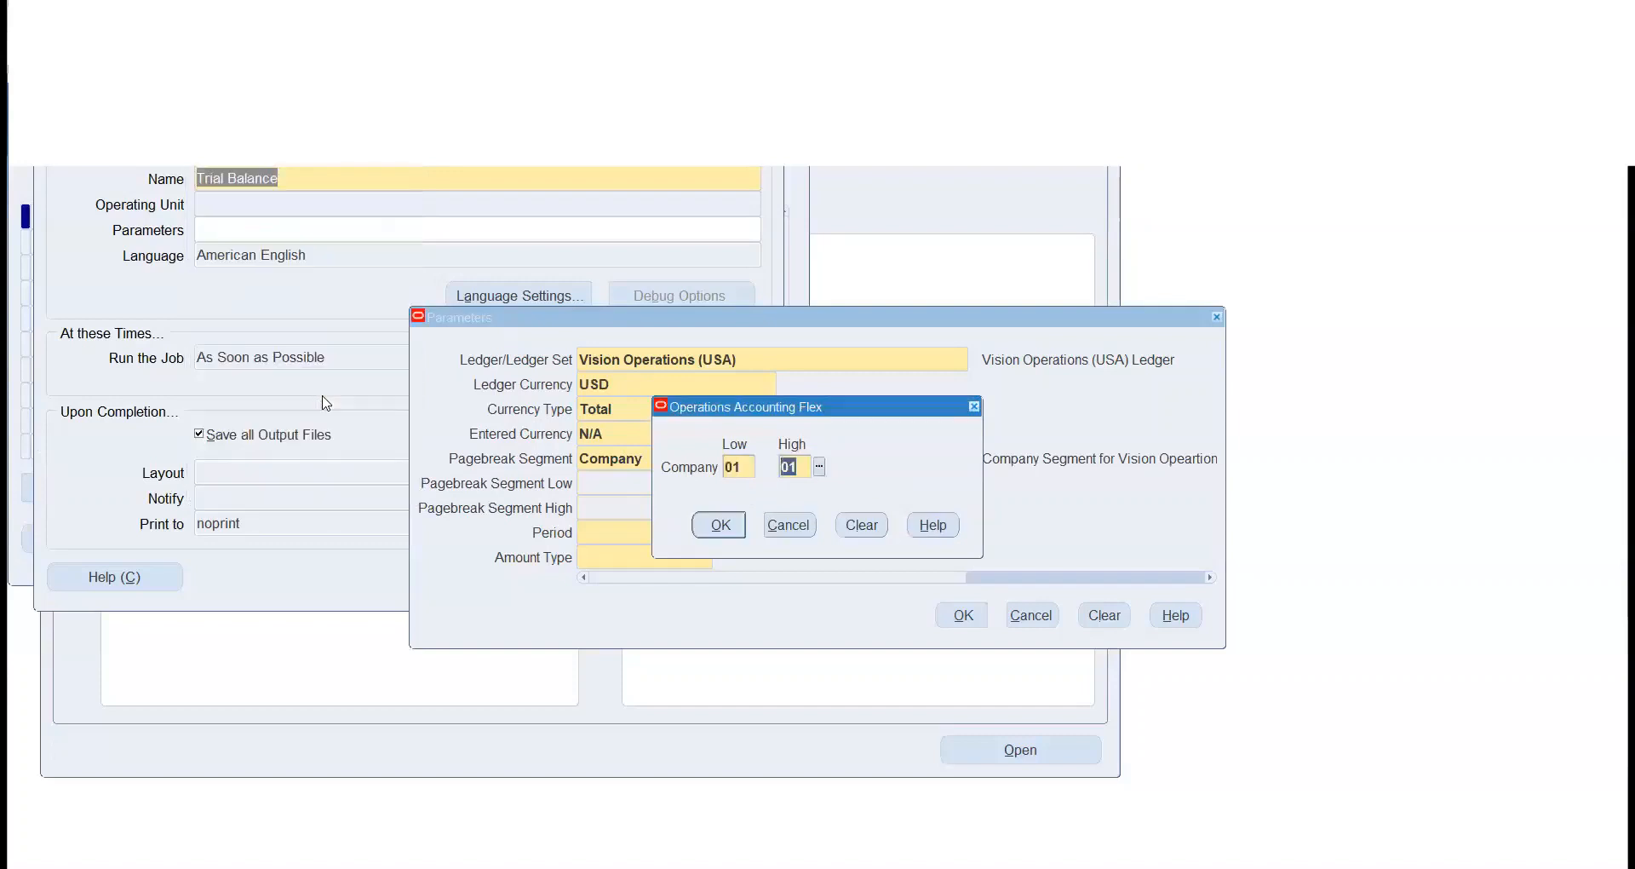
pyautogui.click(724, 527)
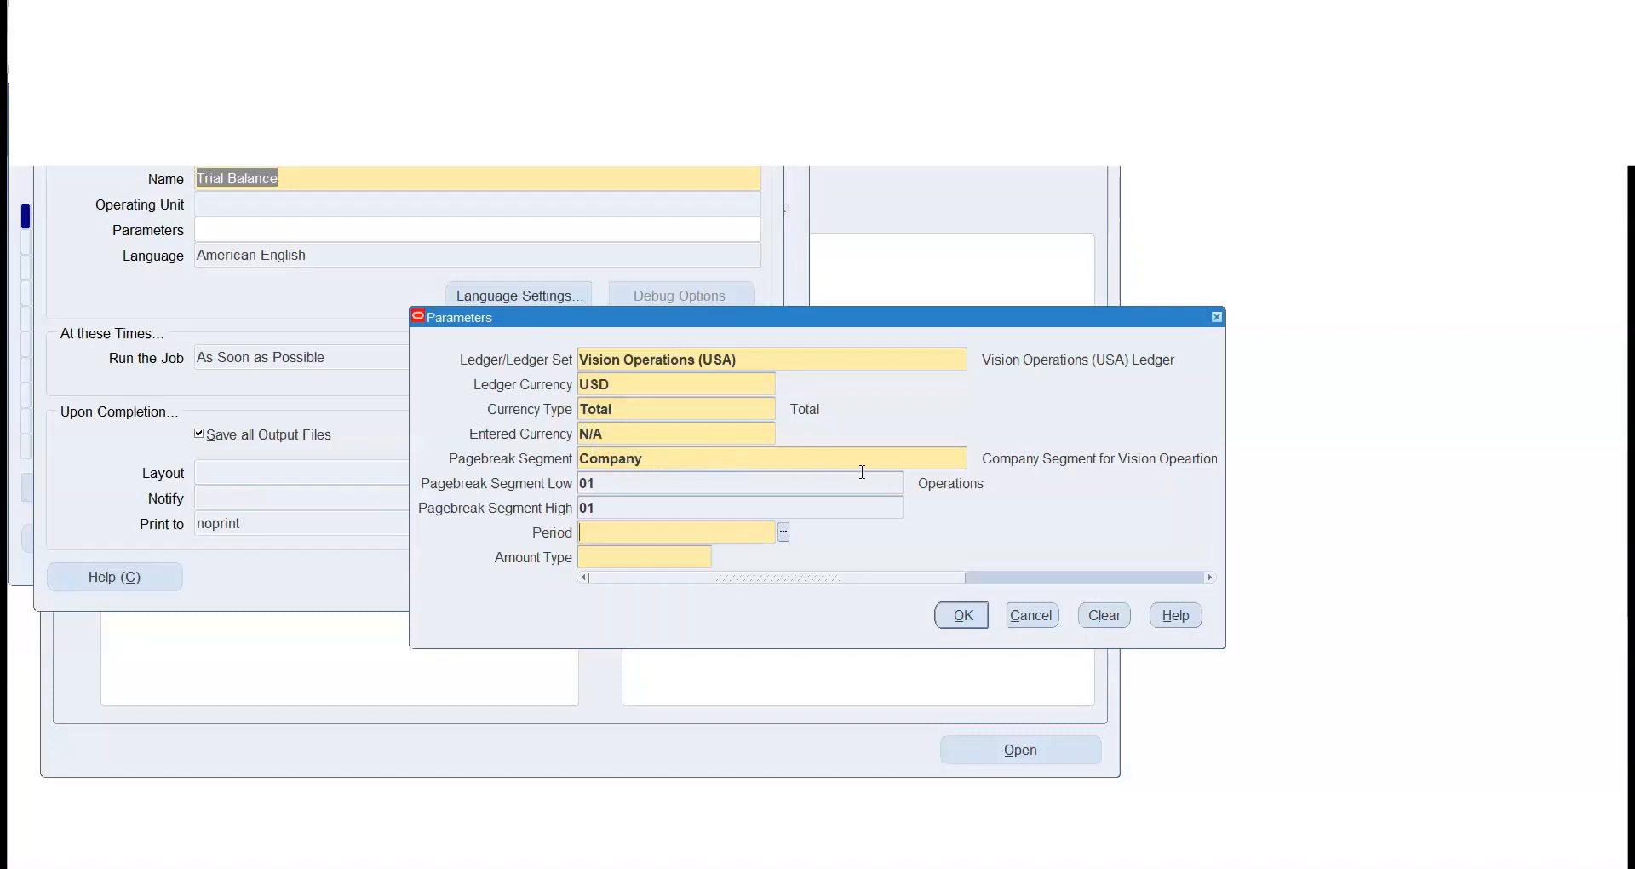
# Set the report period to Dec-20, filtering the period list by "dec-".
pyautogui.click(896, 461)
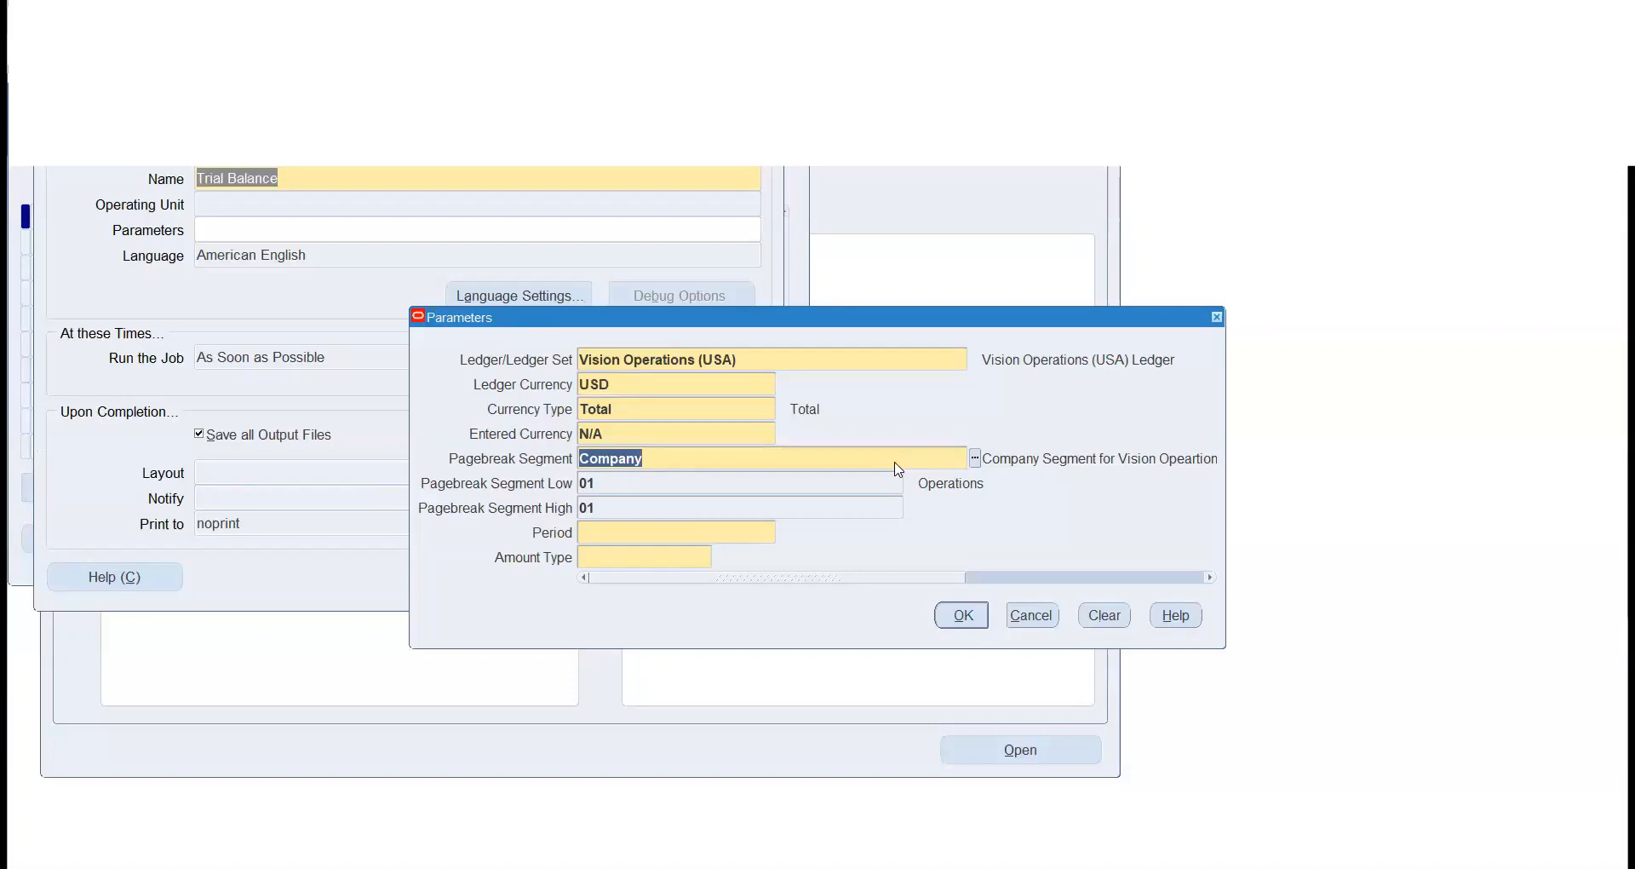
pyautogui.click(644, 534)
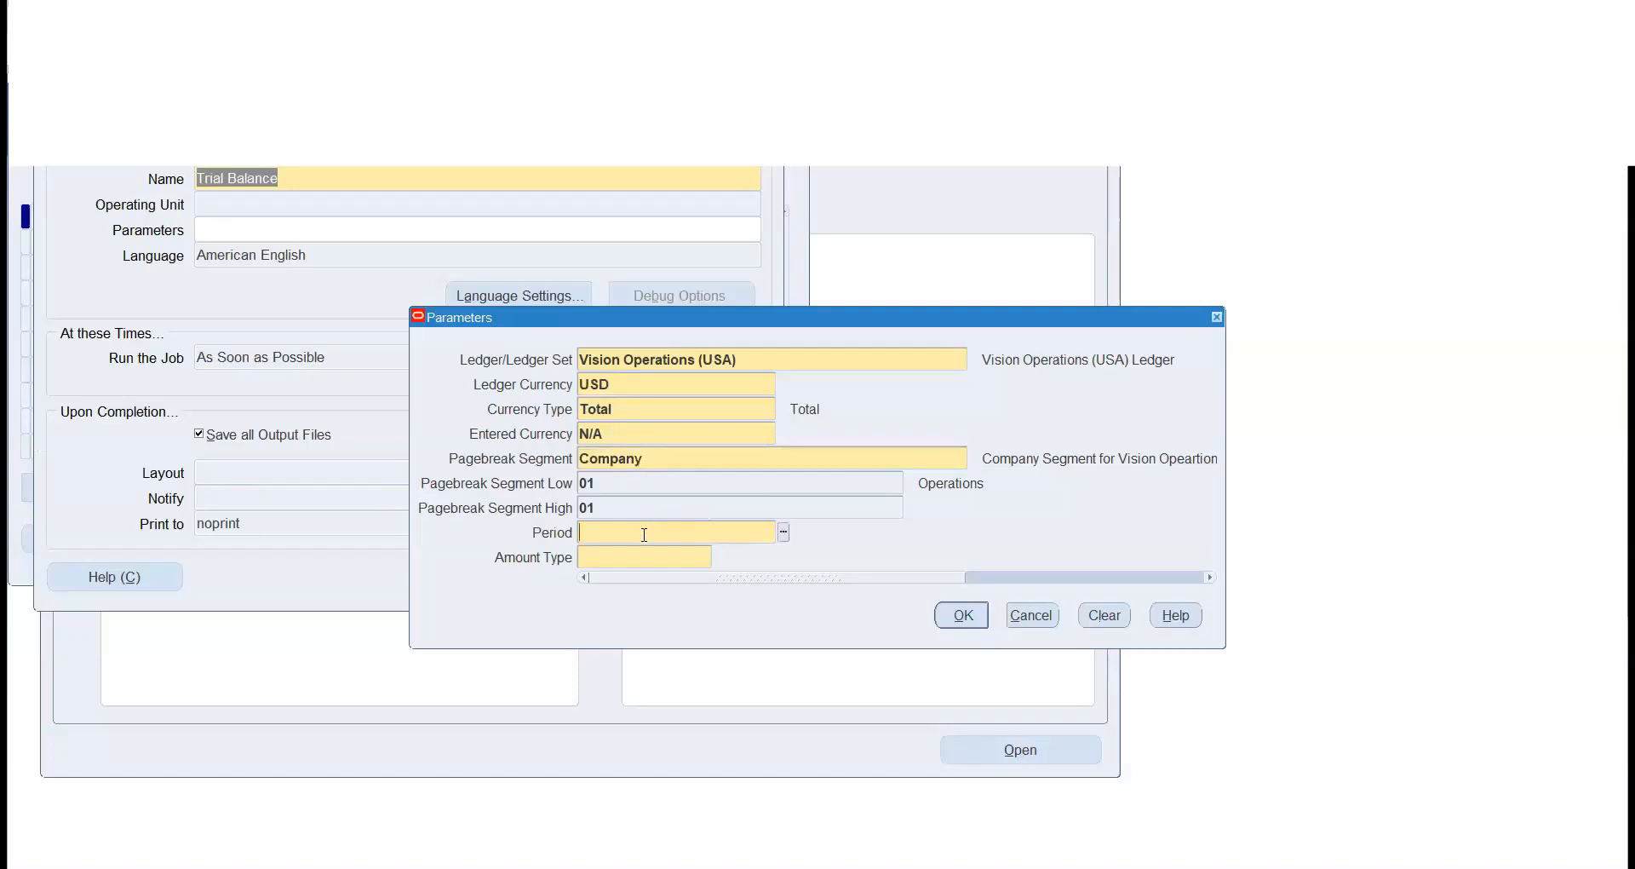
pyautogui.click(781, 536)
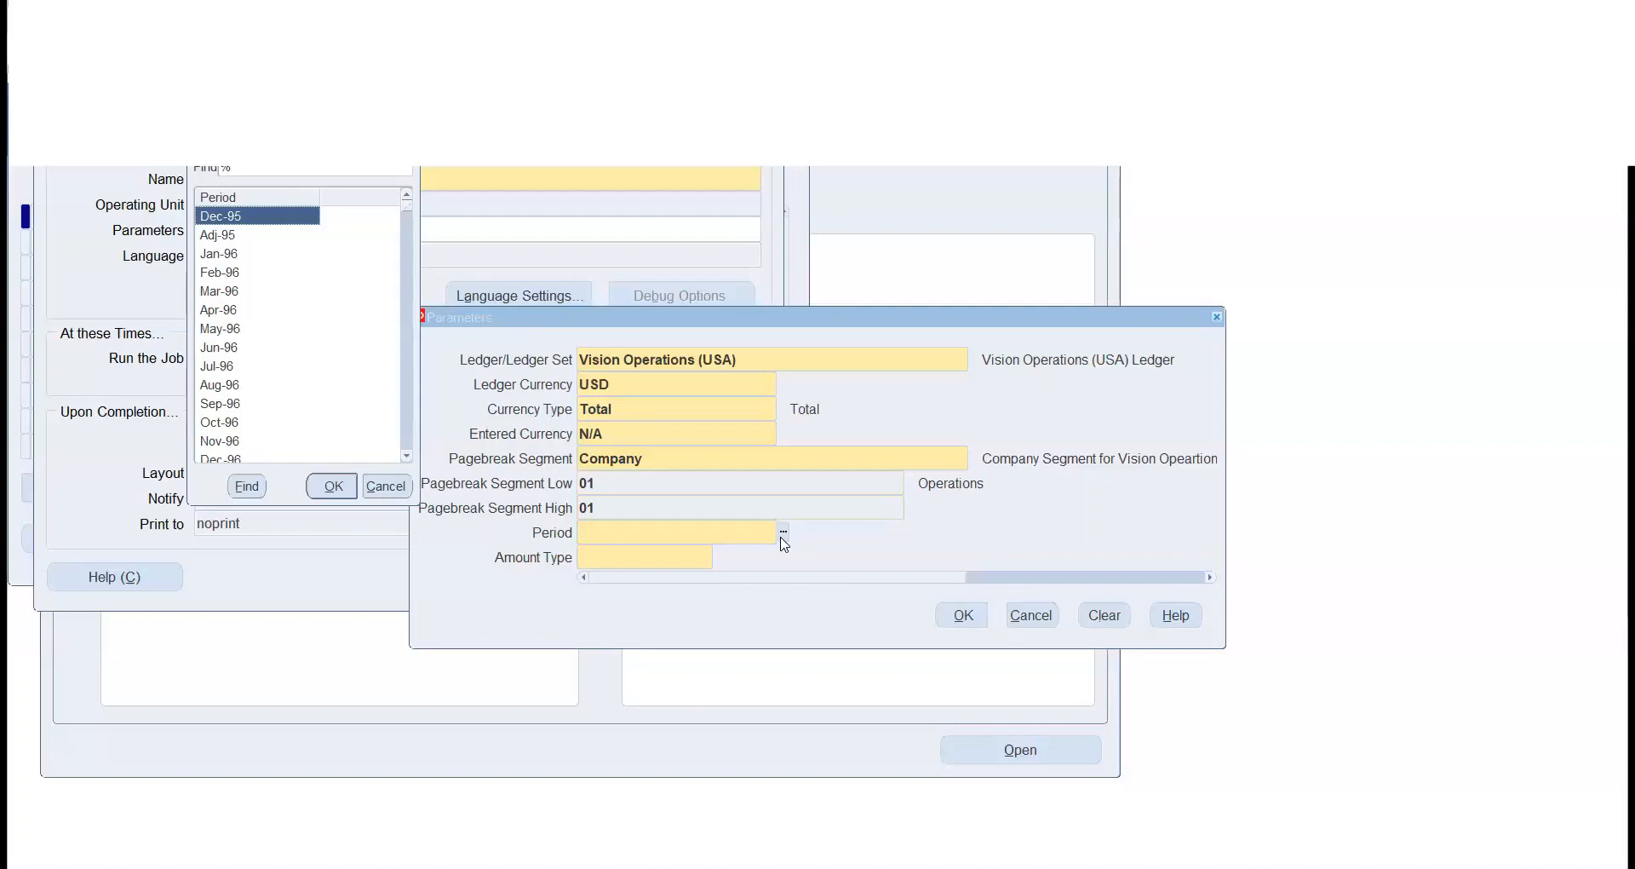
pyautogui.write('dec-')
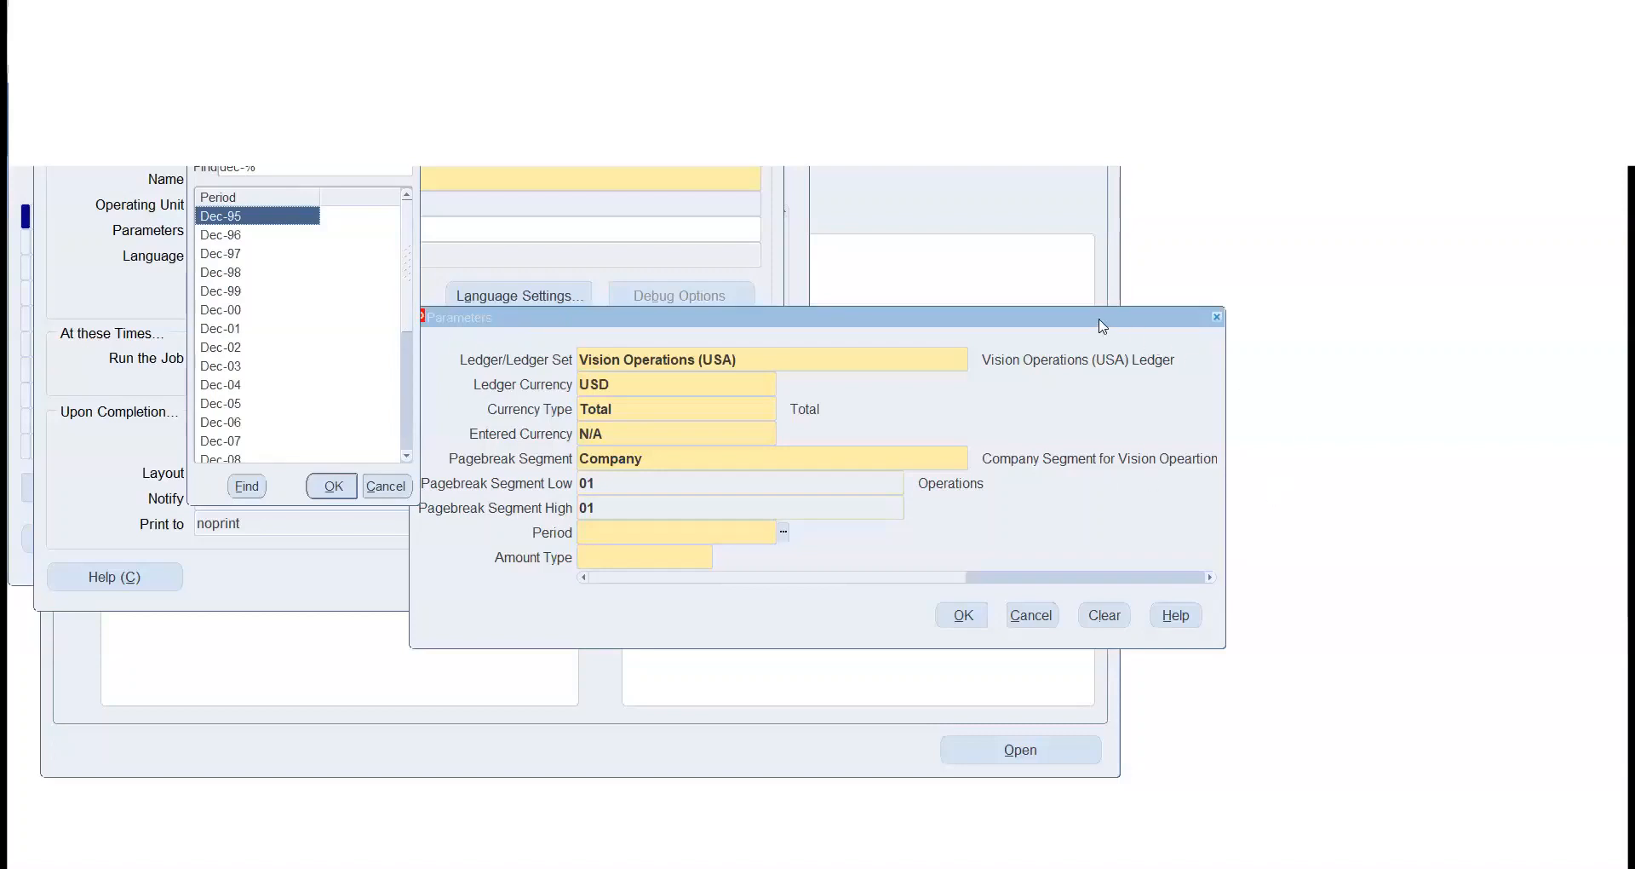
pyautogui.click(407, 457)
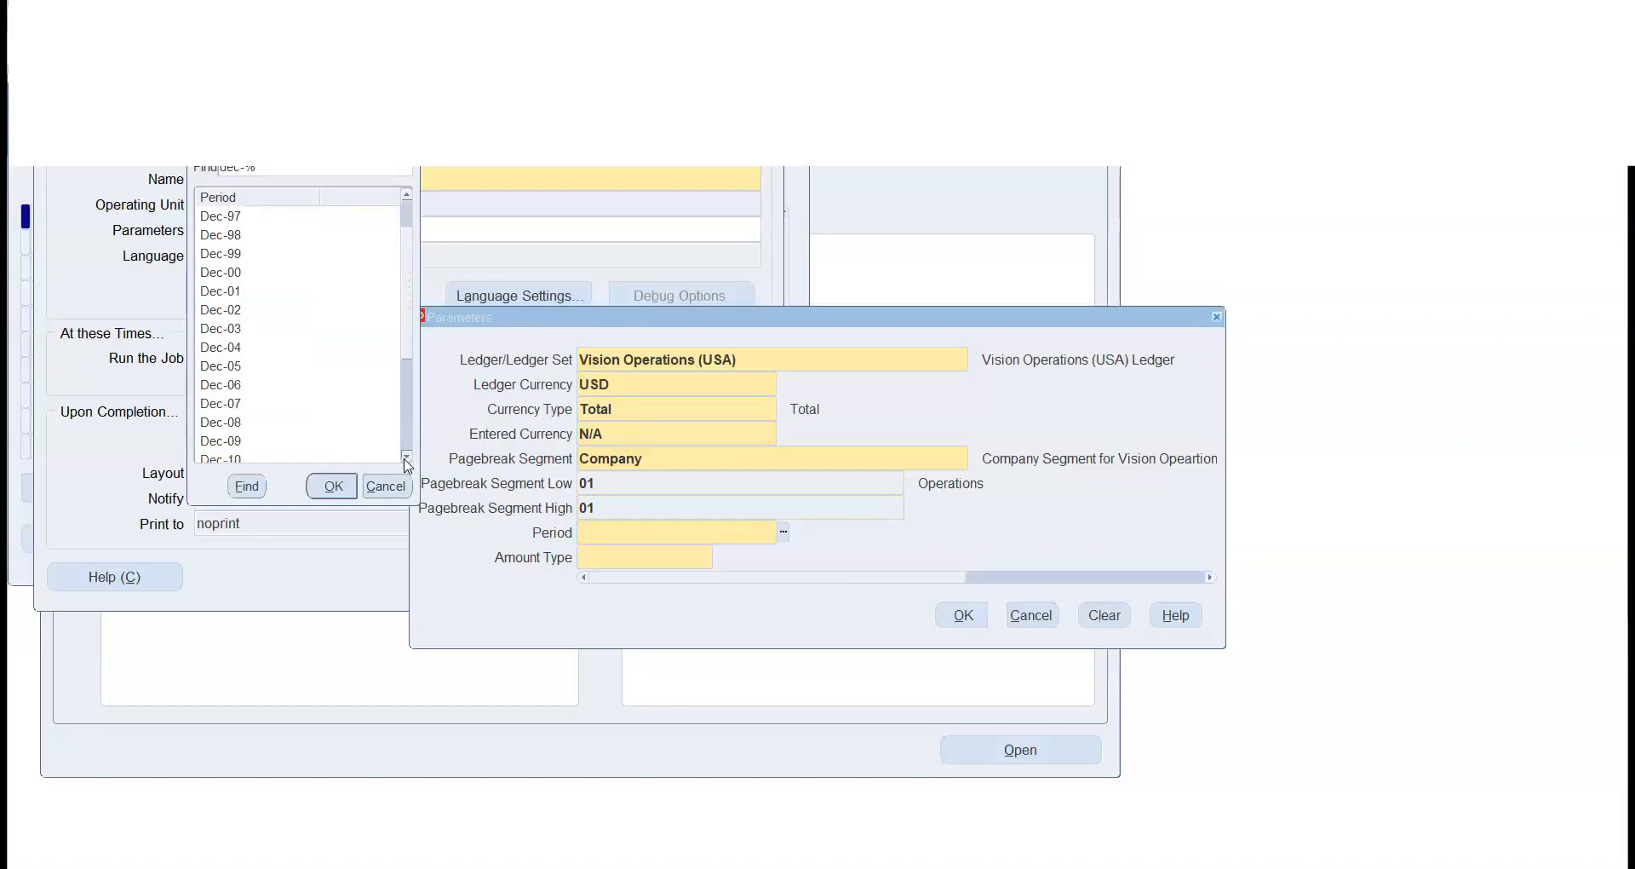
pyautogui.click(406, 457)
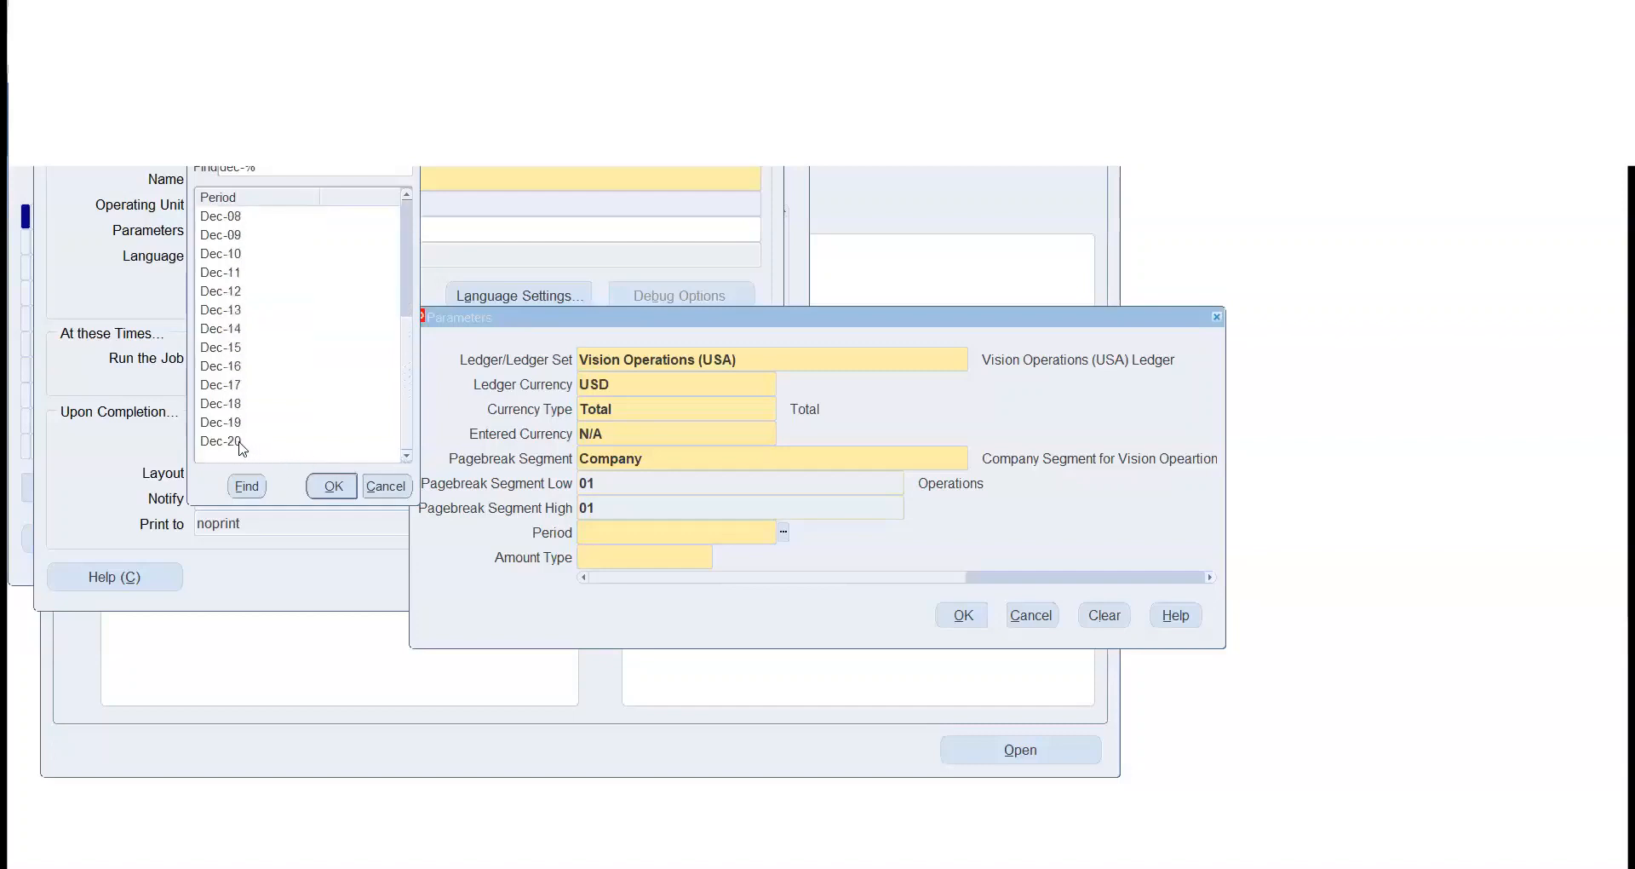
pyautogui.click(242, 441)
pyautogui.click(332, 494)
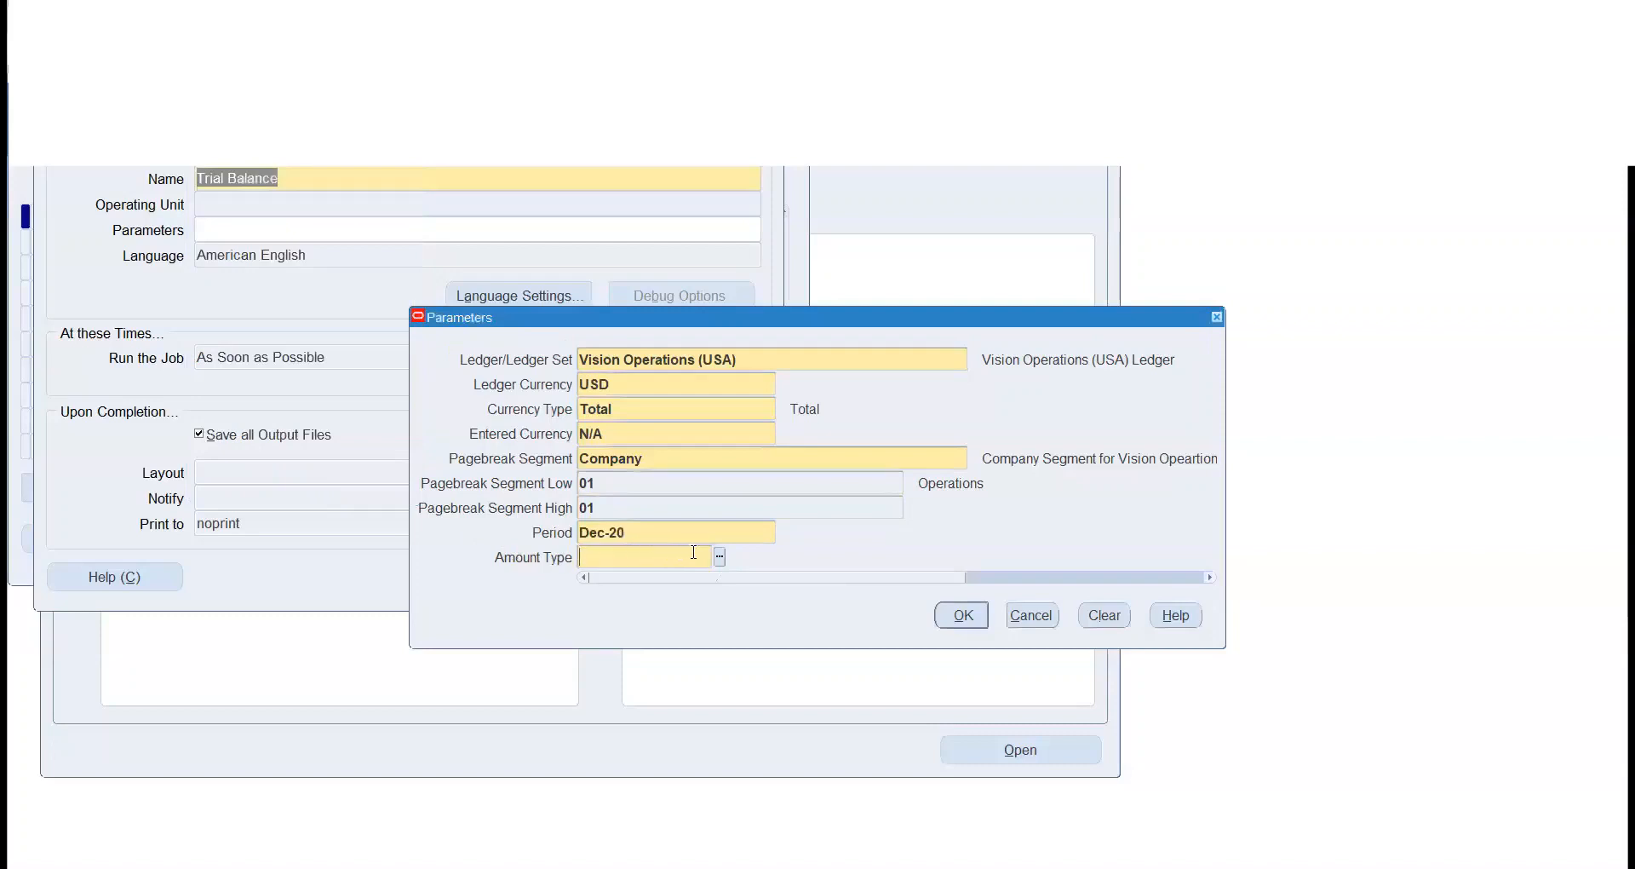
# Set the amount type to YTD (Year-to-Date) after going through the PJTD and PTD alternatives.
pyautogui.click(720, 558)
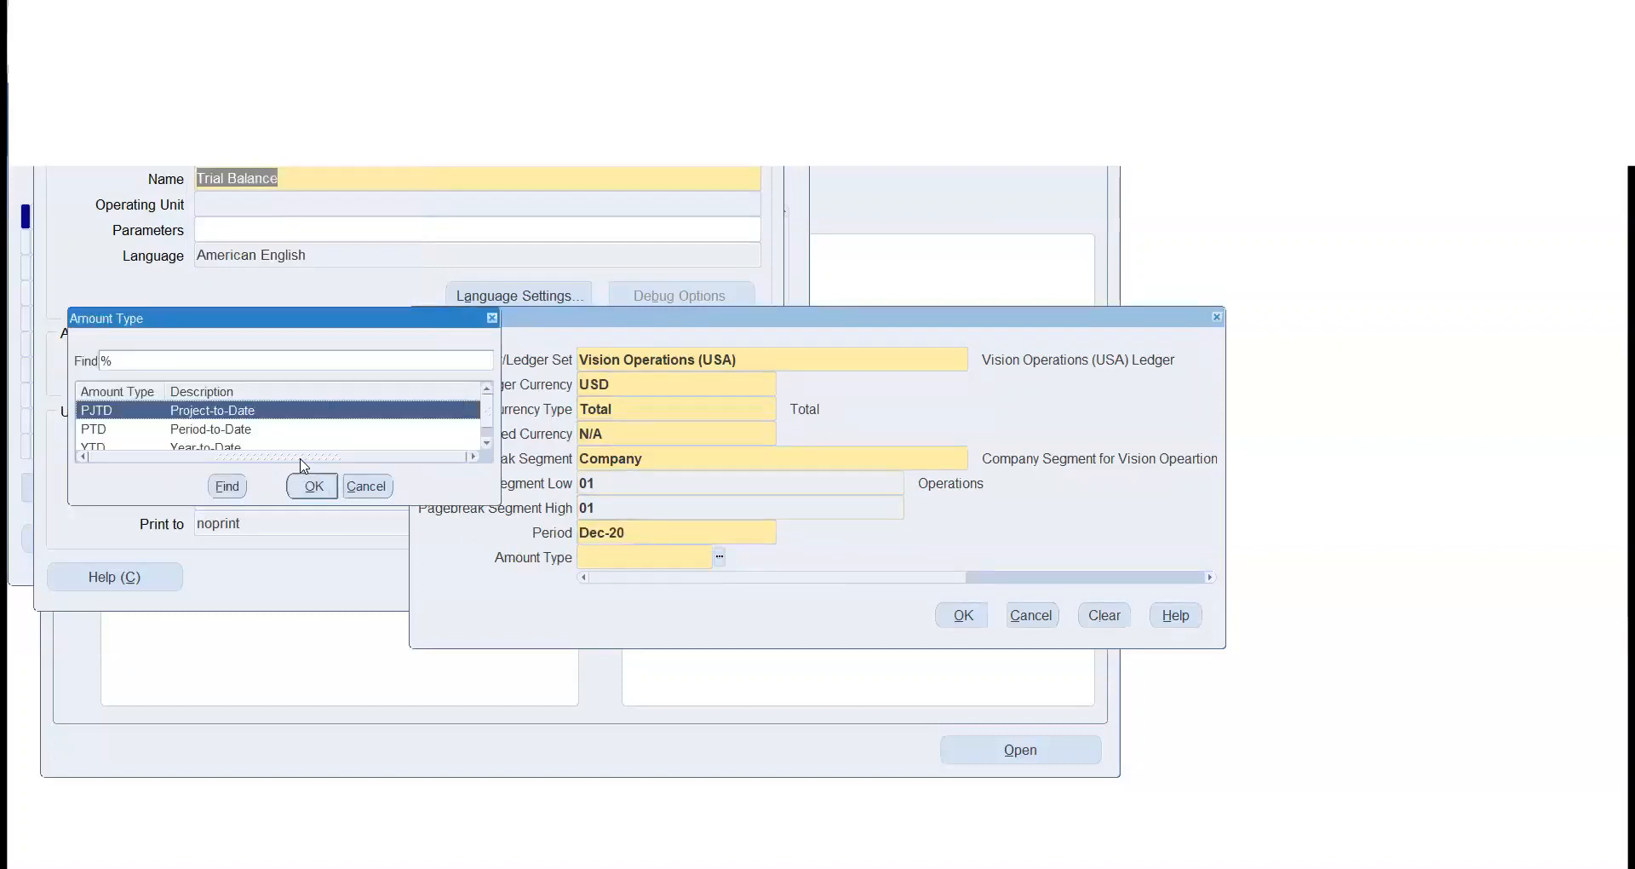
pyautogui.press('Down')
pyautogui.press('Down')
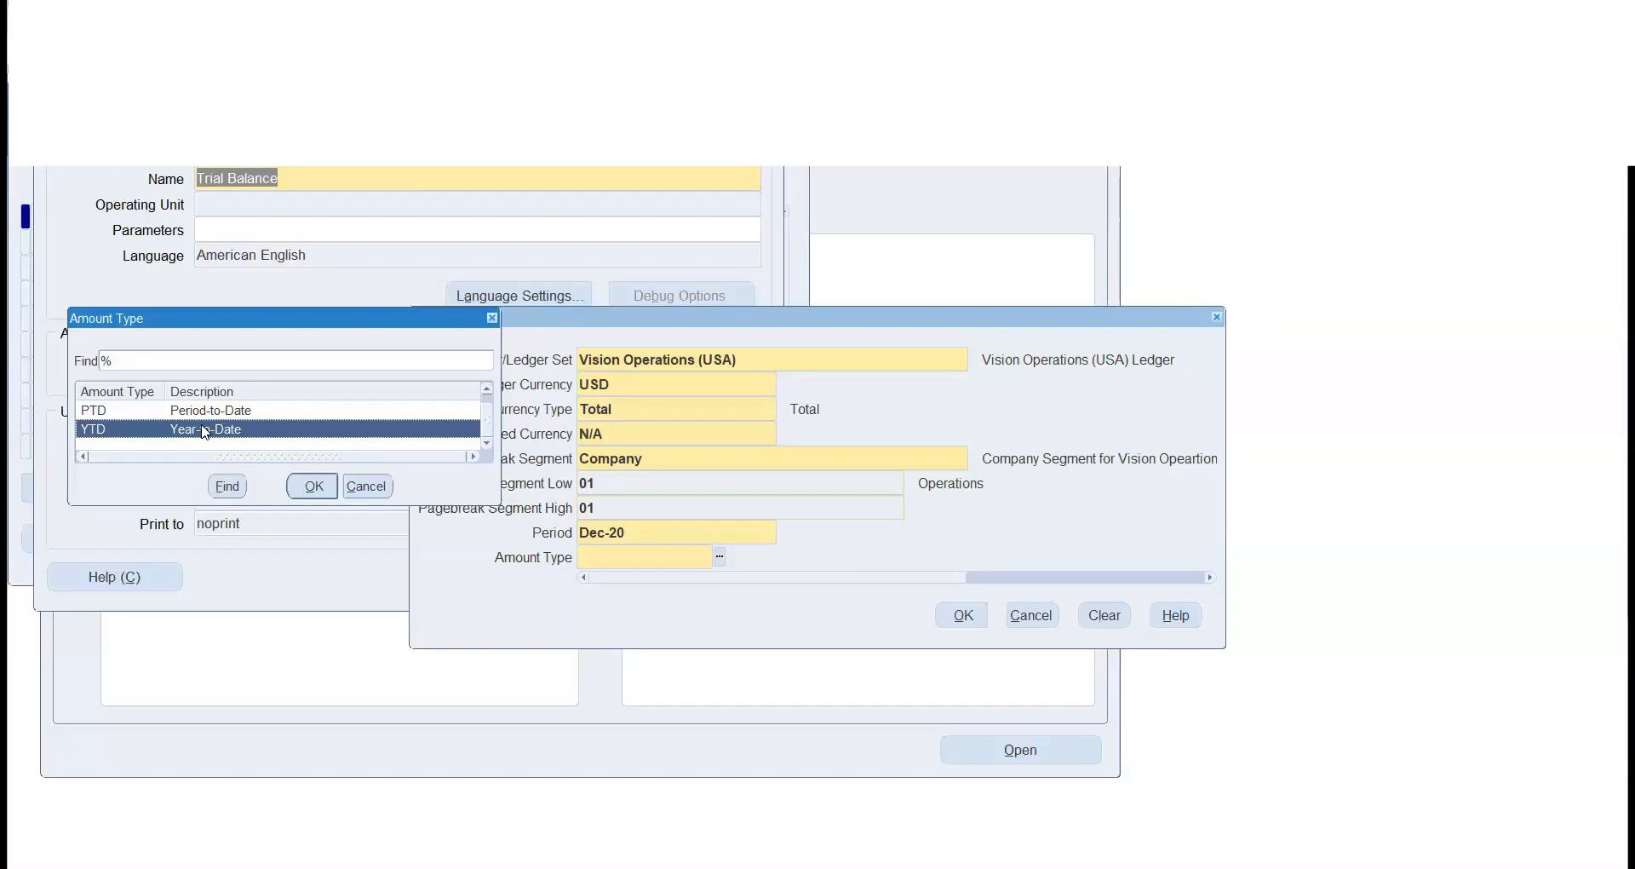
pyautogui.press('Up')
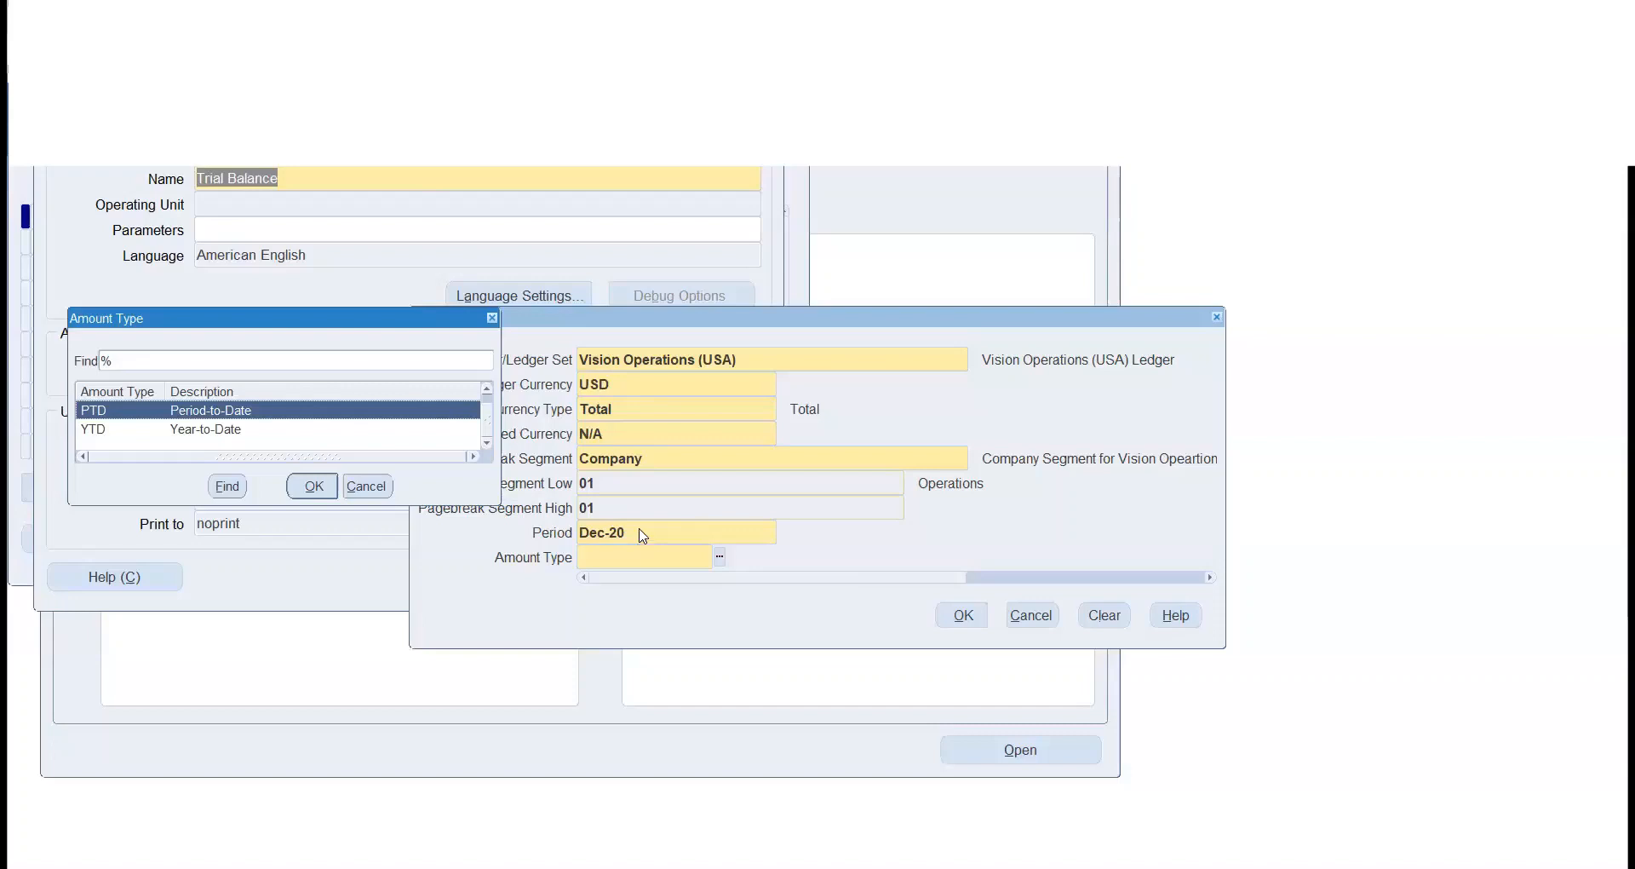
pyautogui.click(486, 391)
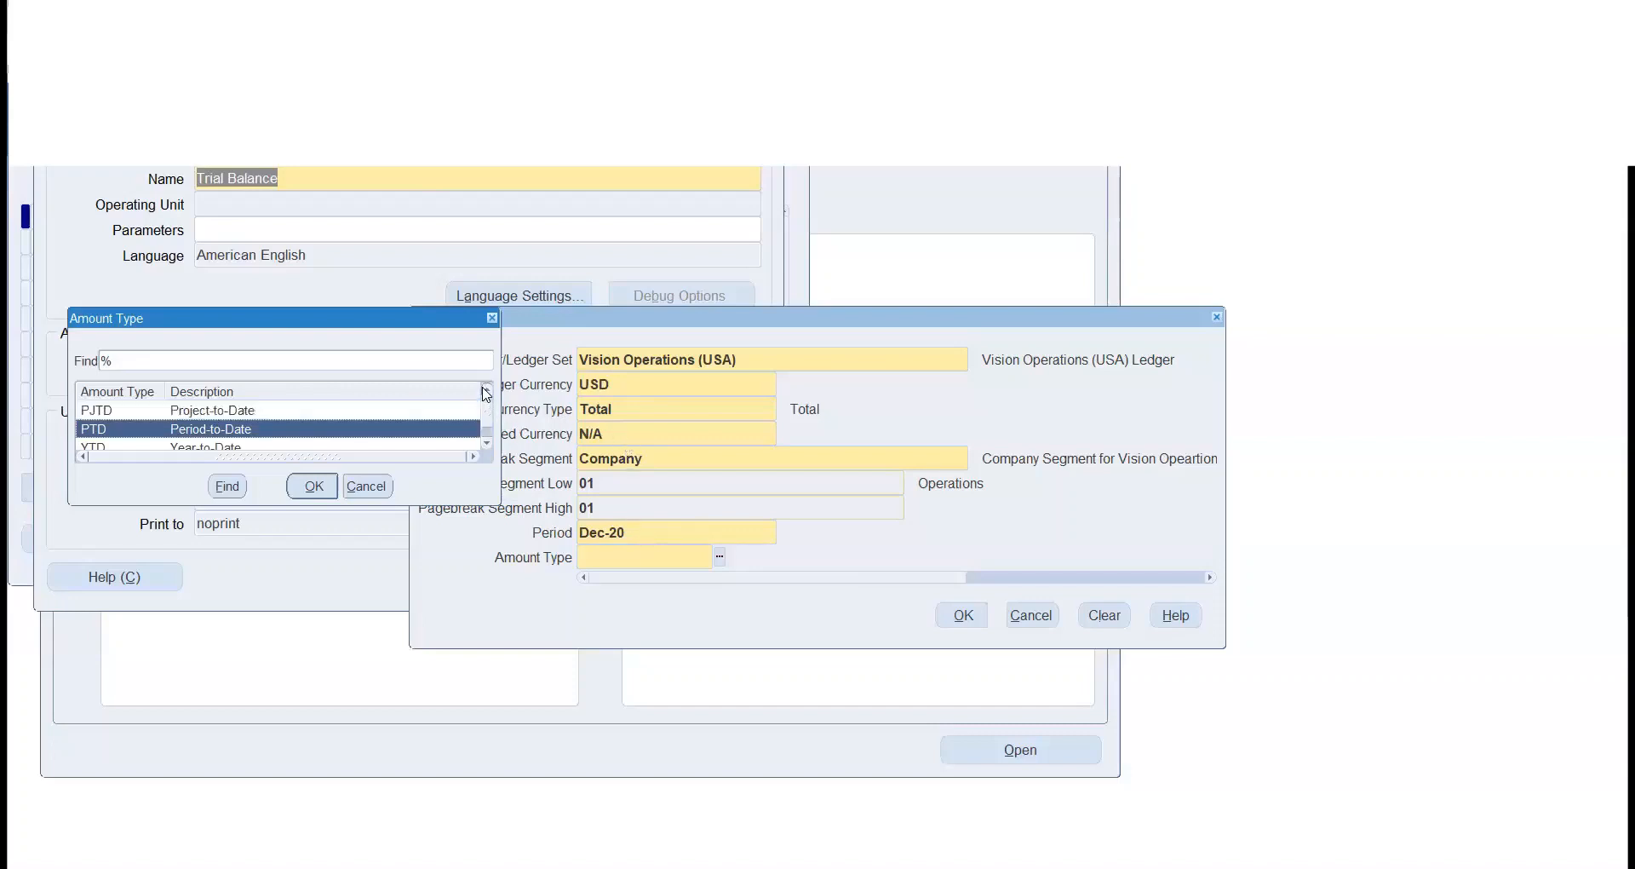
pyautogui.click(228, 415)
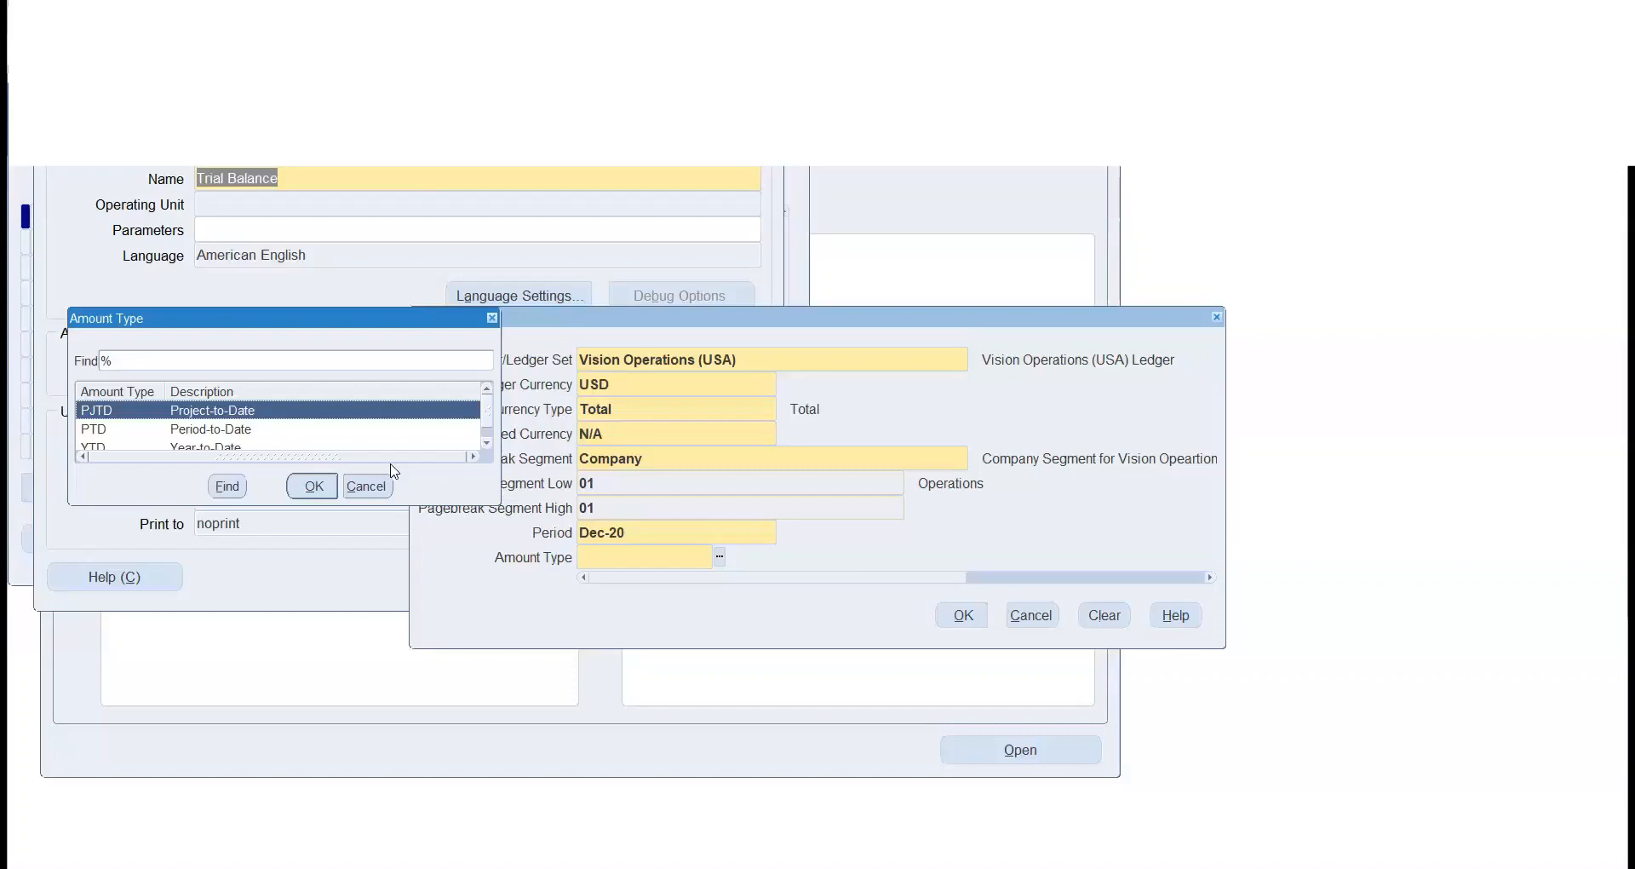
pyautogui.press('Down')
pyautogui.press('Down')
pyautogui.press('Return')
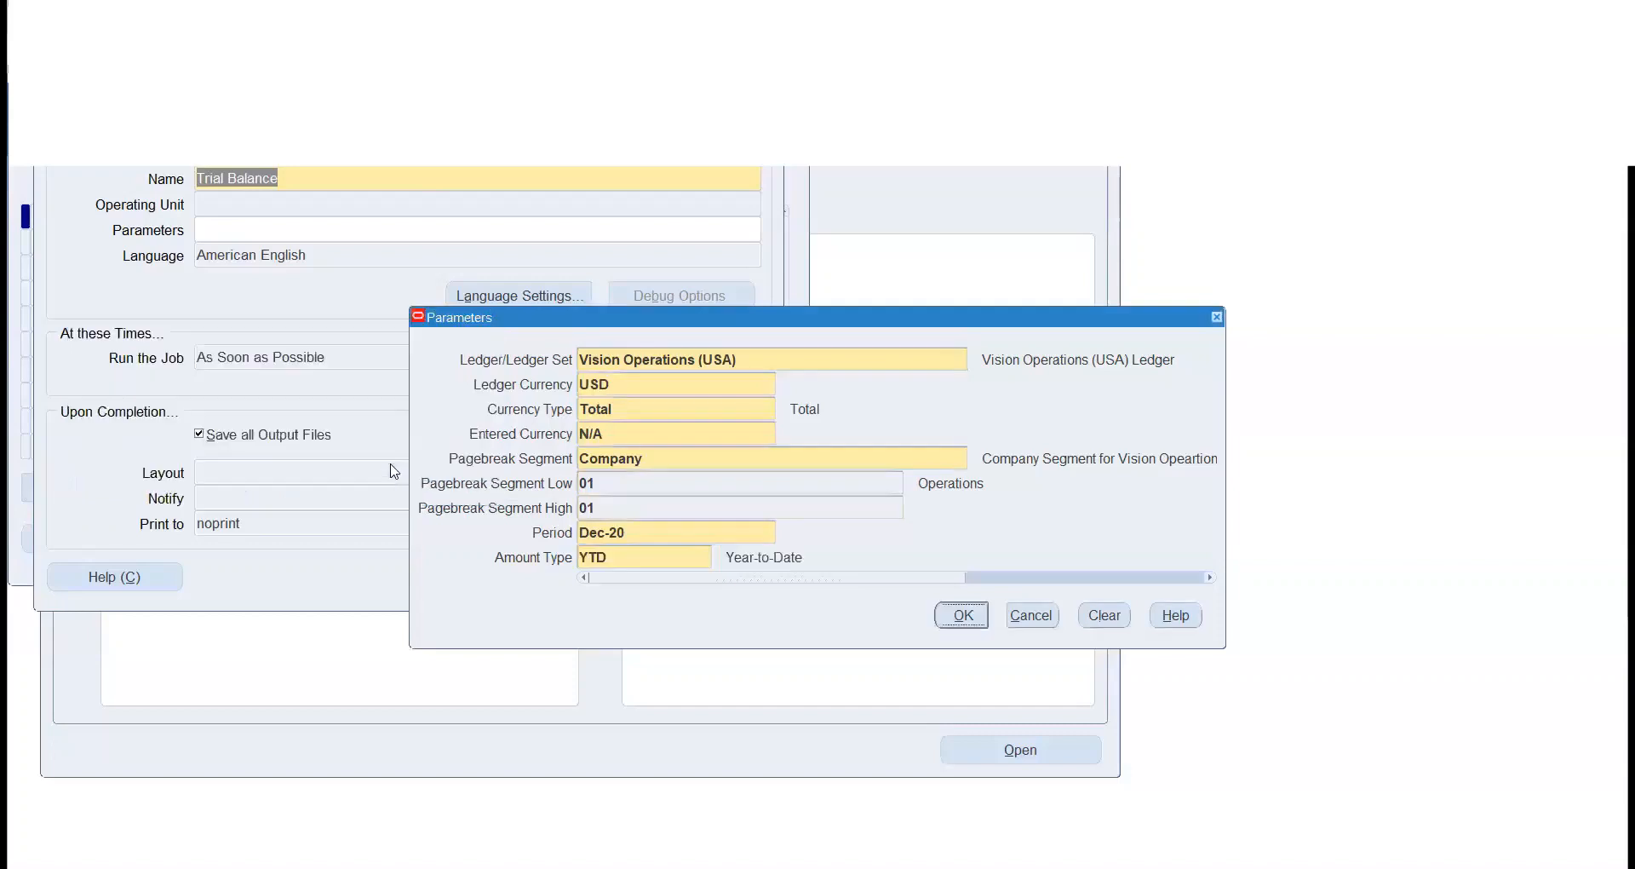
# Accept the report parameters, submit the Trial Balance request and decline submitting another request.
pyautogui.click(965, 615)
pyautogui.click(564, 578)
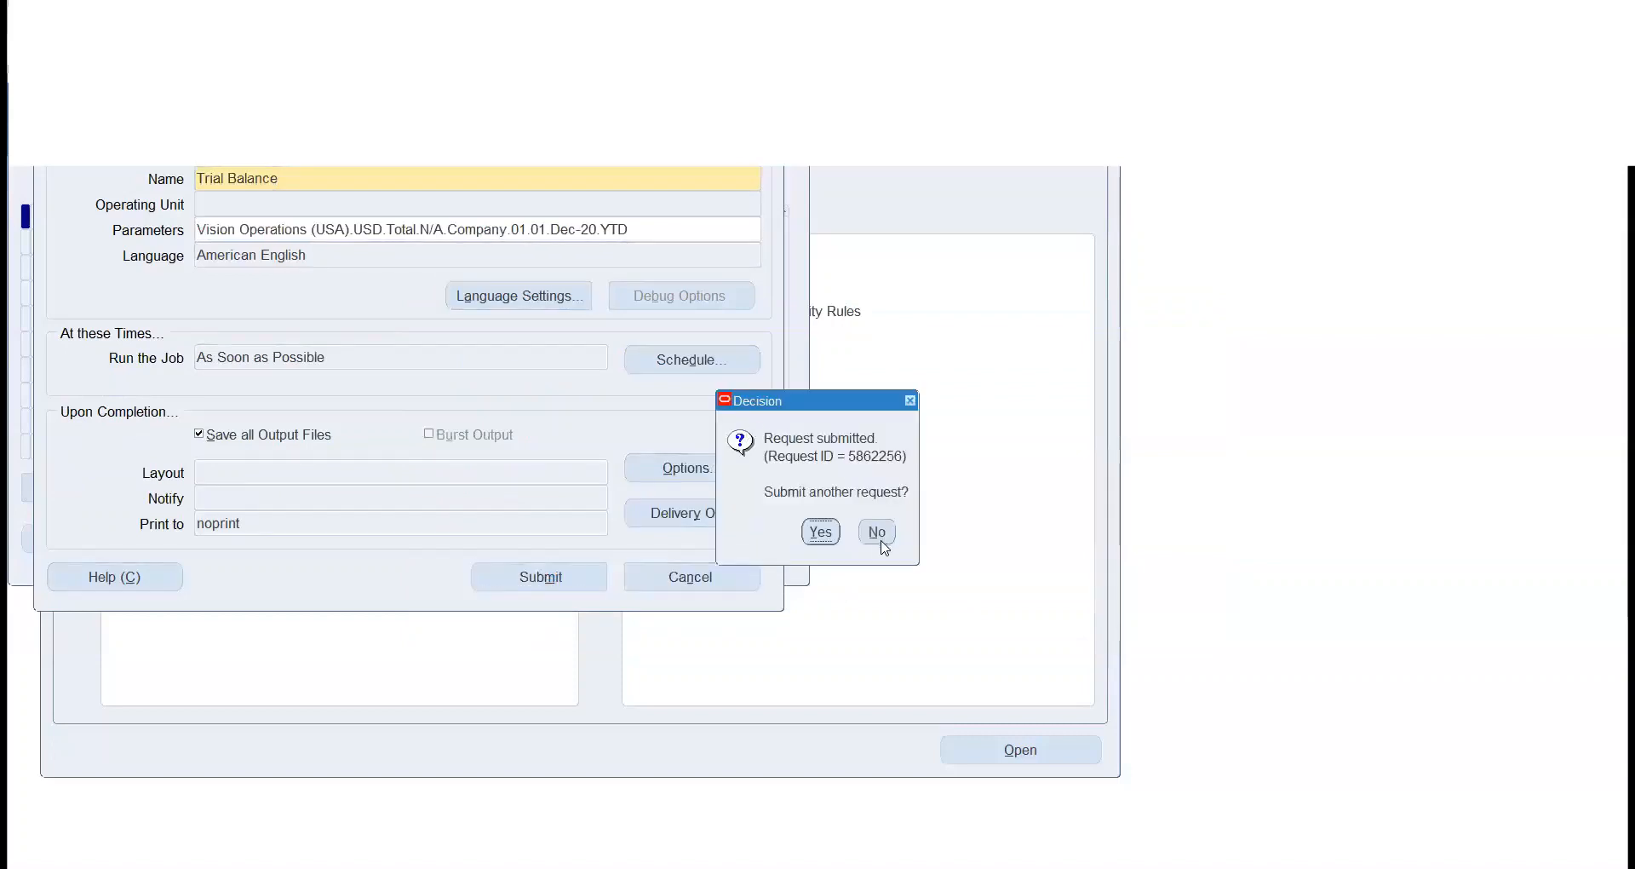
pyautogui.click(877, 532)
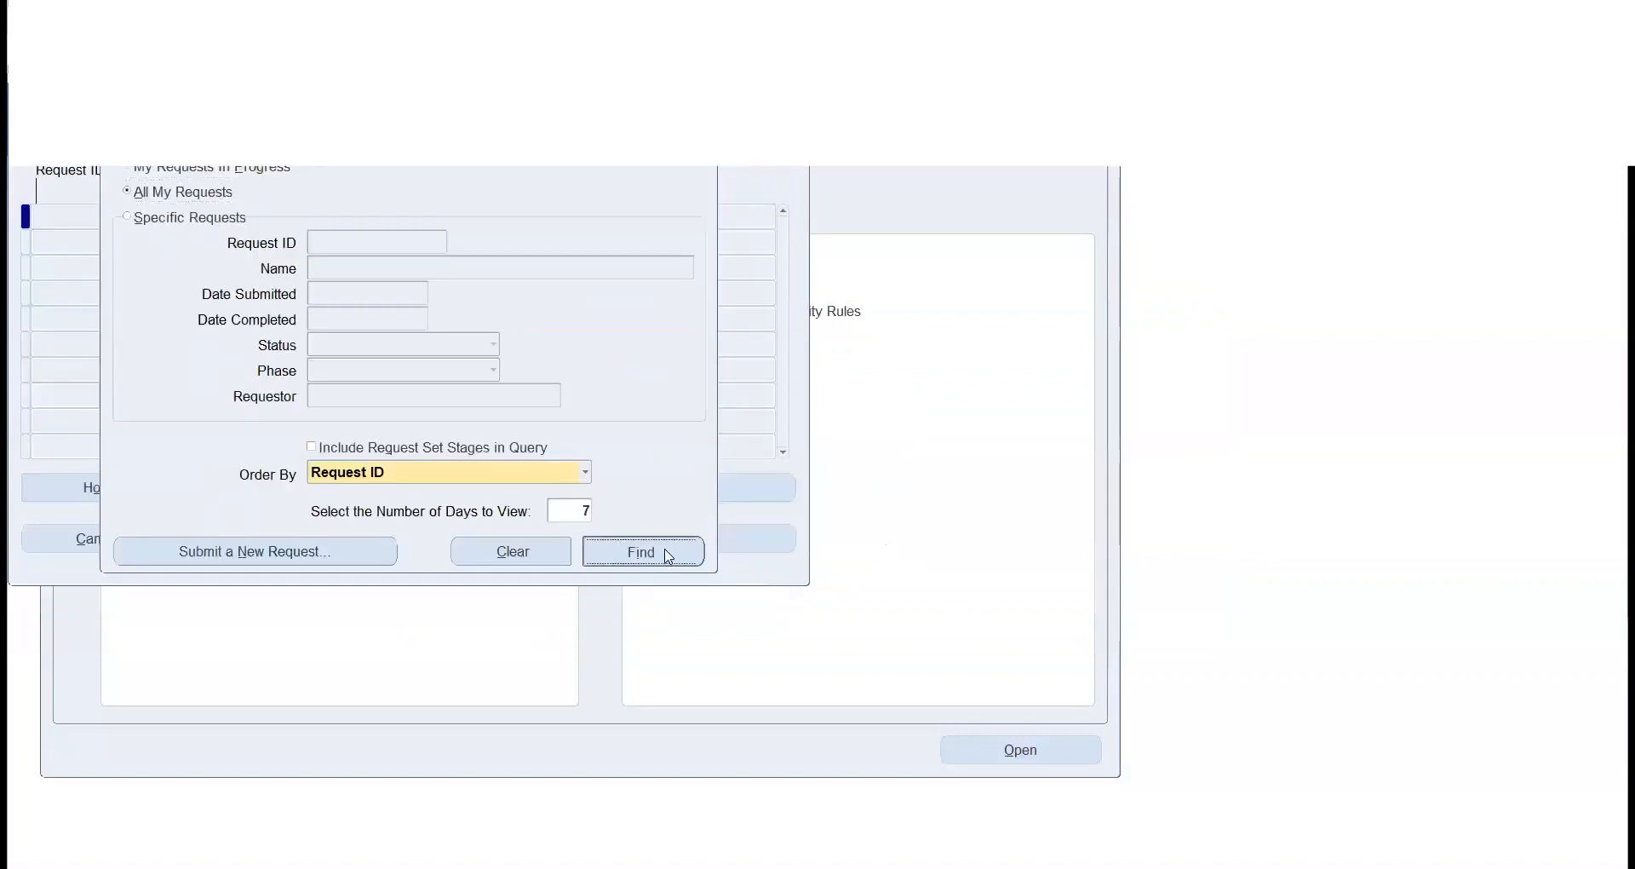
# Find all own requests from the last 7 days and refresh the list until the Trial Balance request completes.
pyautogui.click(669, 555)
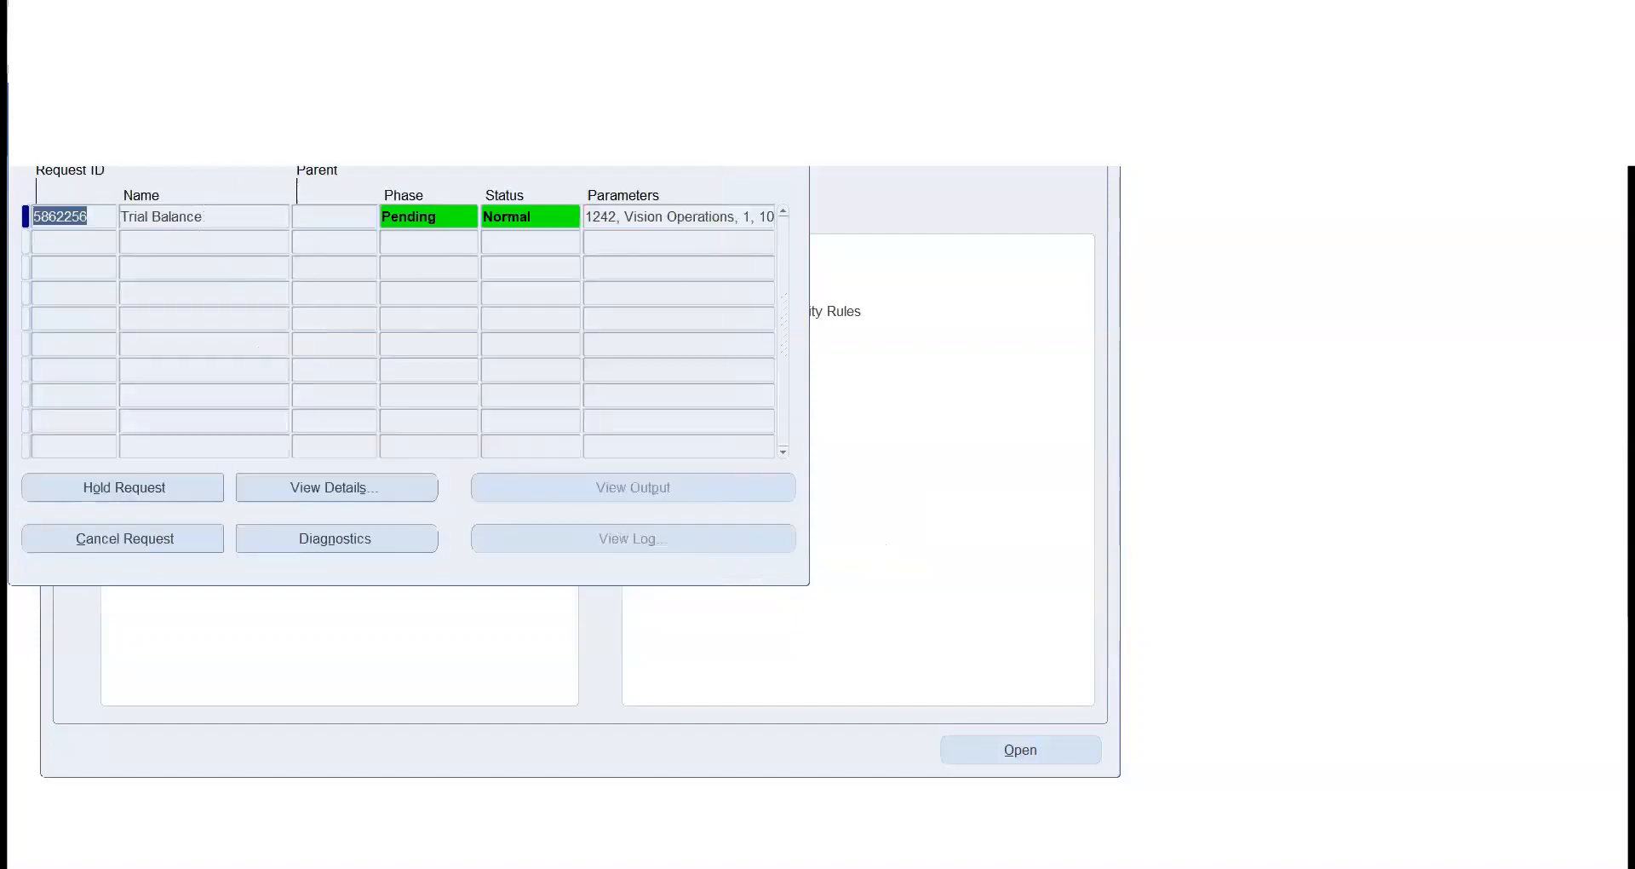
pyautogui.click(201, 139)
pyautogui.click(201, 139)
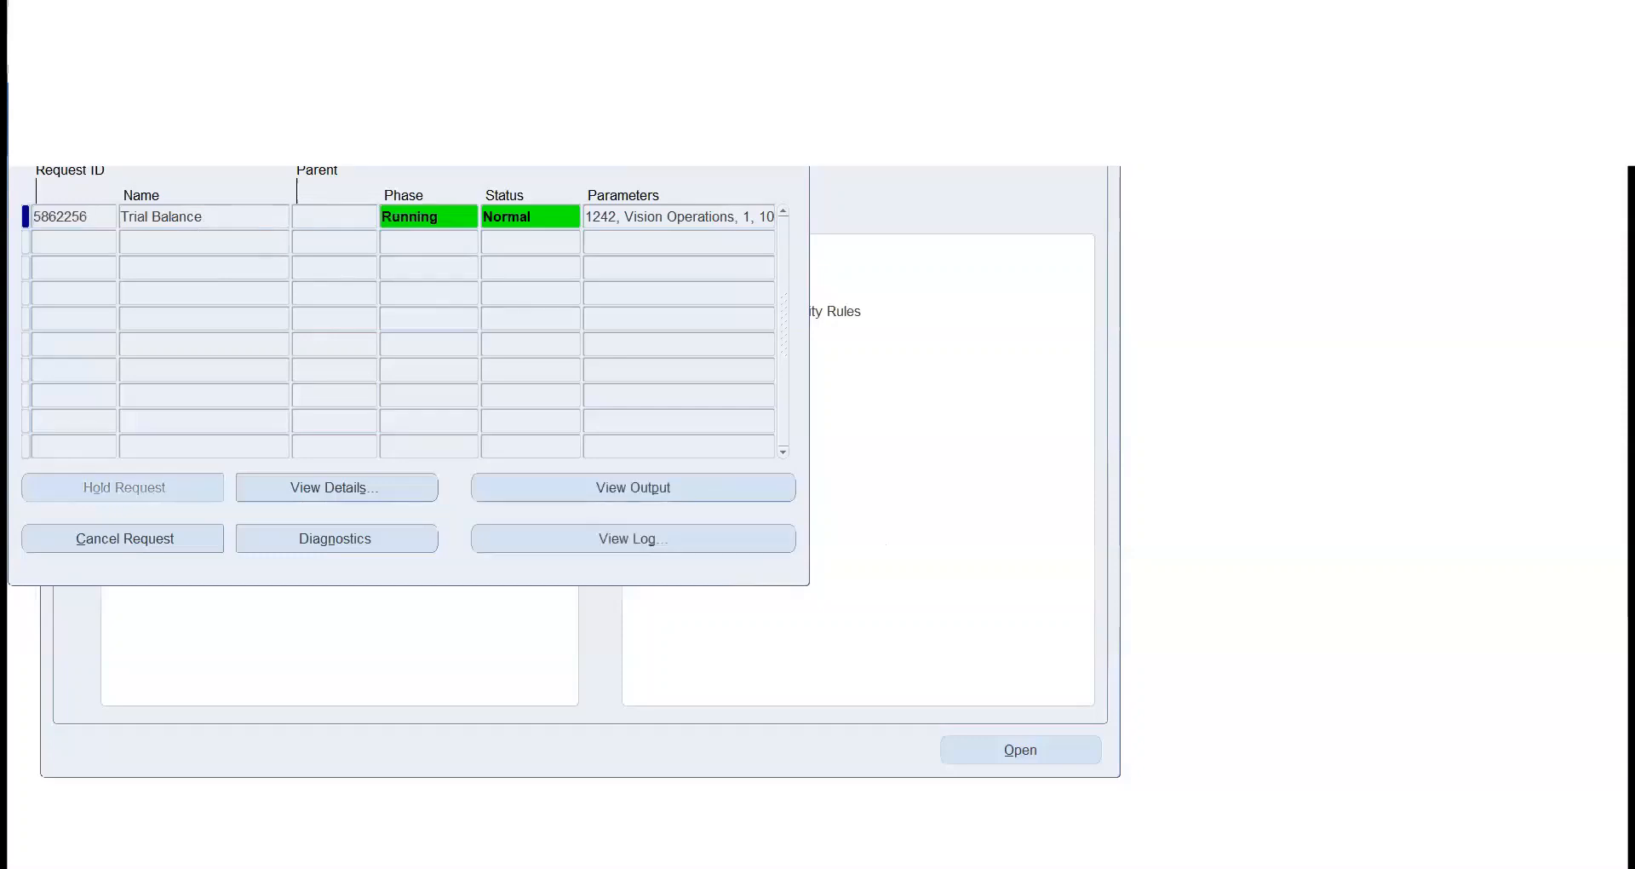
pyautogui.click(201, 138)
pyautogui.click(201, 139)
pyautogui.click(201, 139)
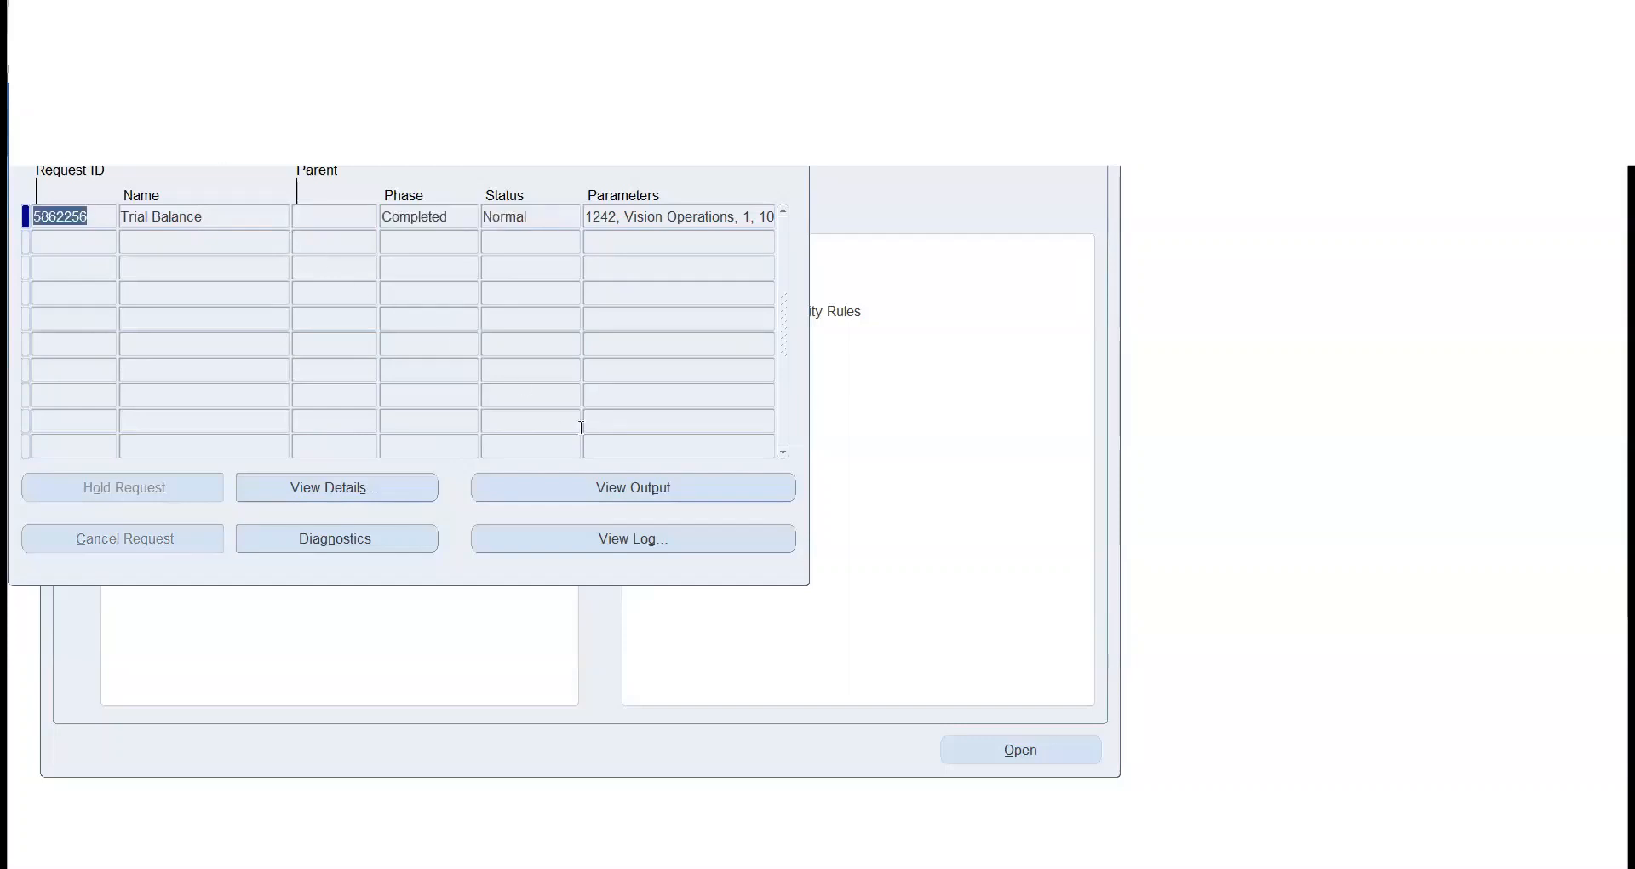
# Open the Trial Balance request's output and examine its header, account balances, debits, credits and totals on both pages.
pyautogui.click(666, 488)
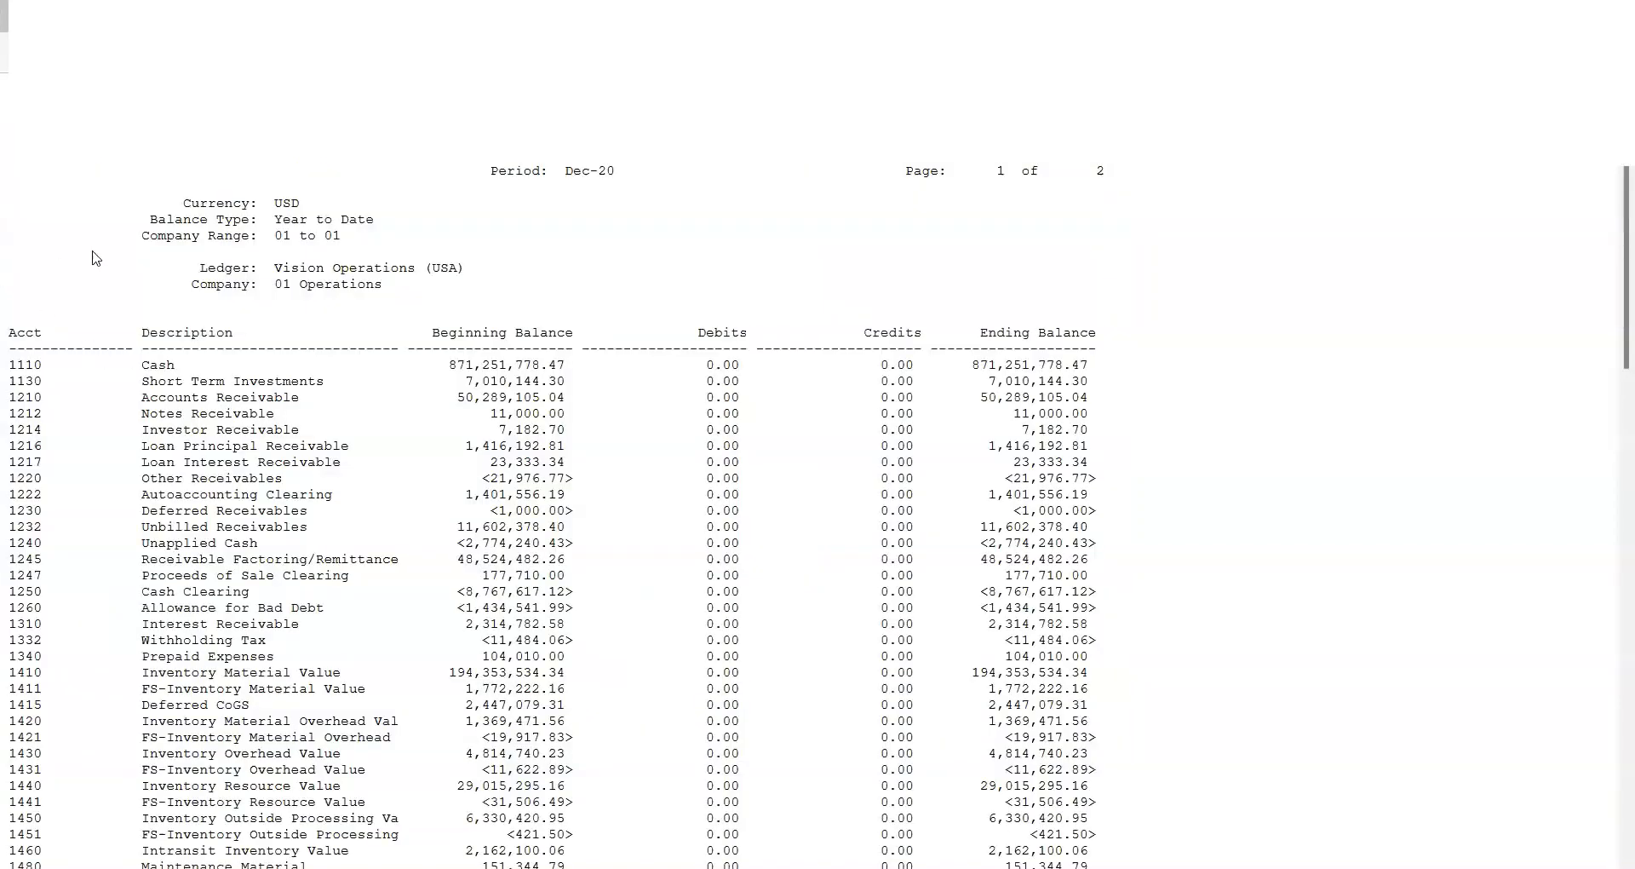
pyautogui.scroll(-15, 289, 254)
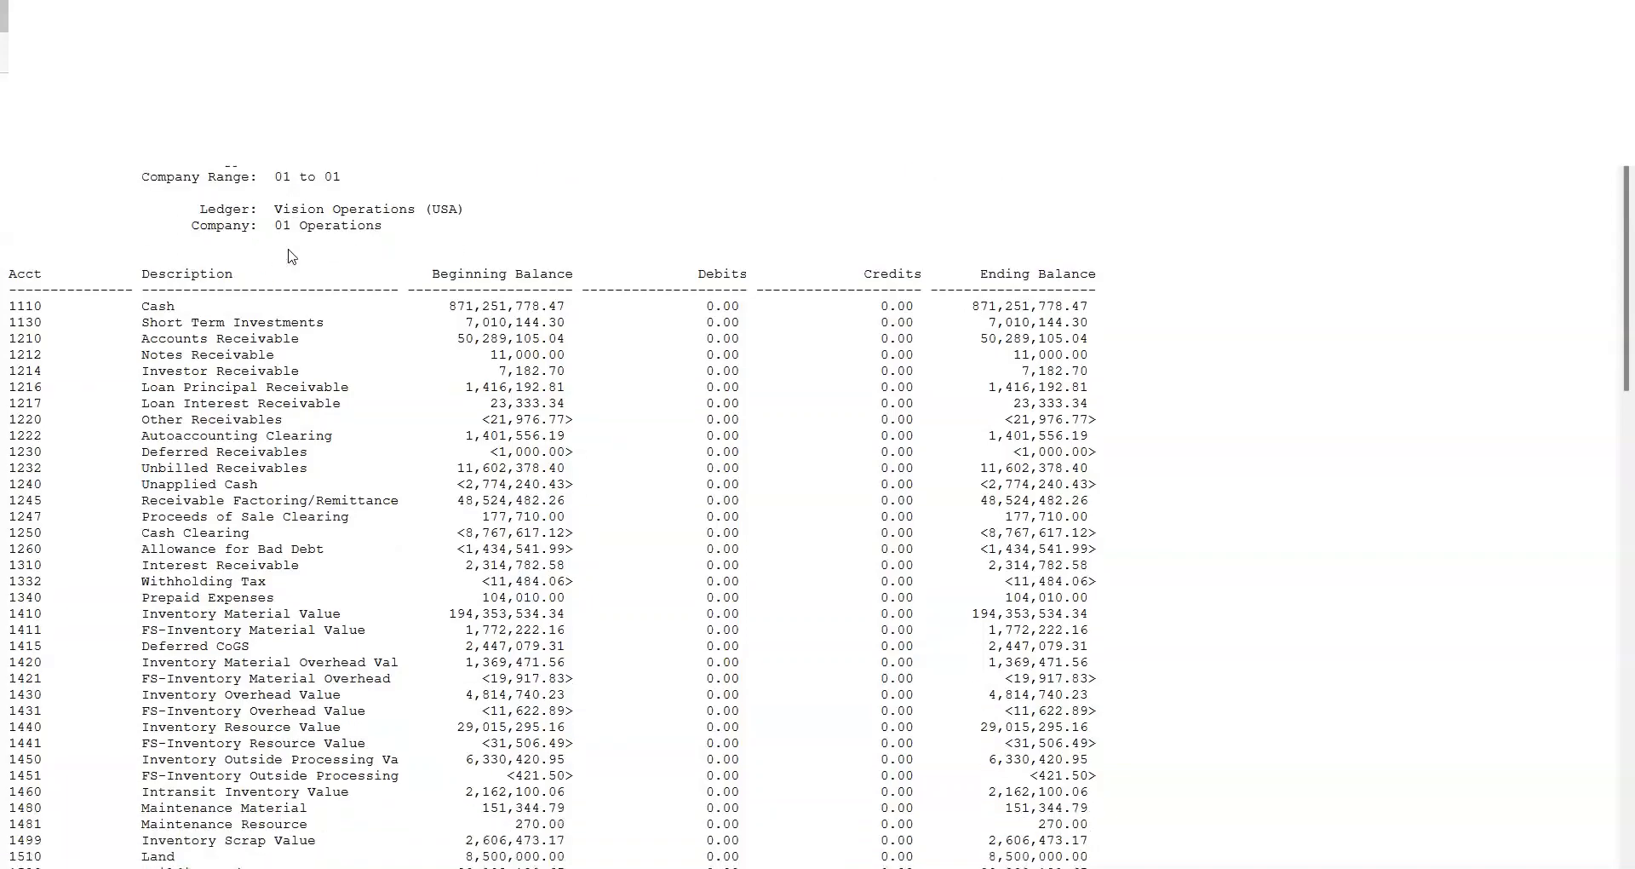
pyautogui.scroll(-5, 289, 250)
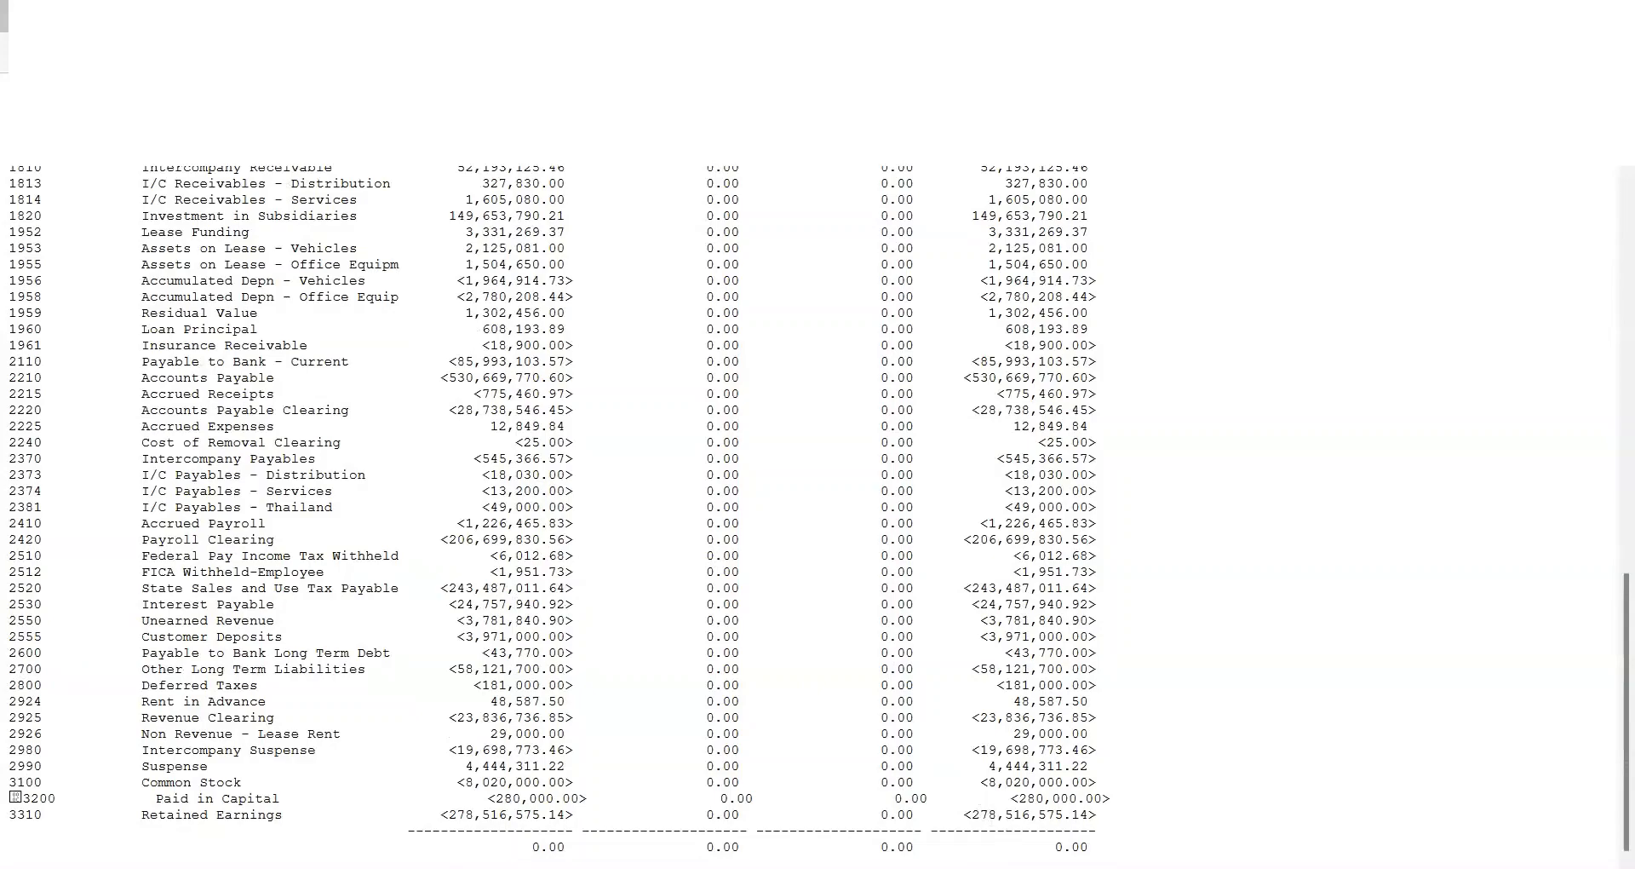
pyautogui.scroll(18, 818, 511)
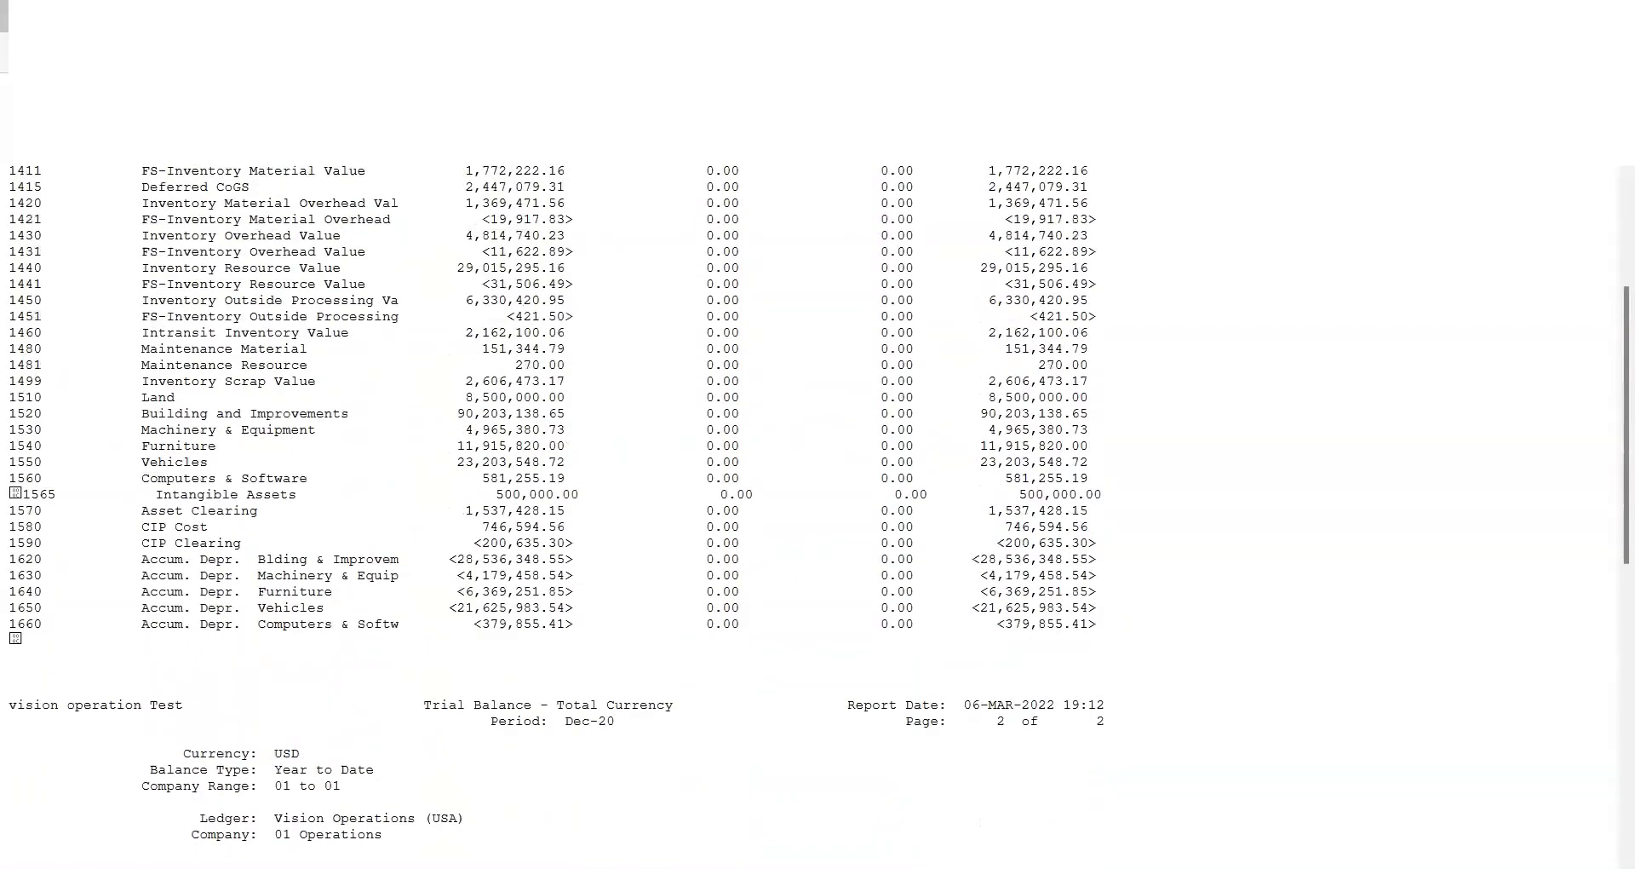
pyautogui.scroll(-15, 817, 511)
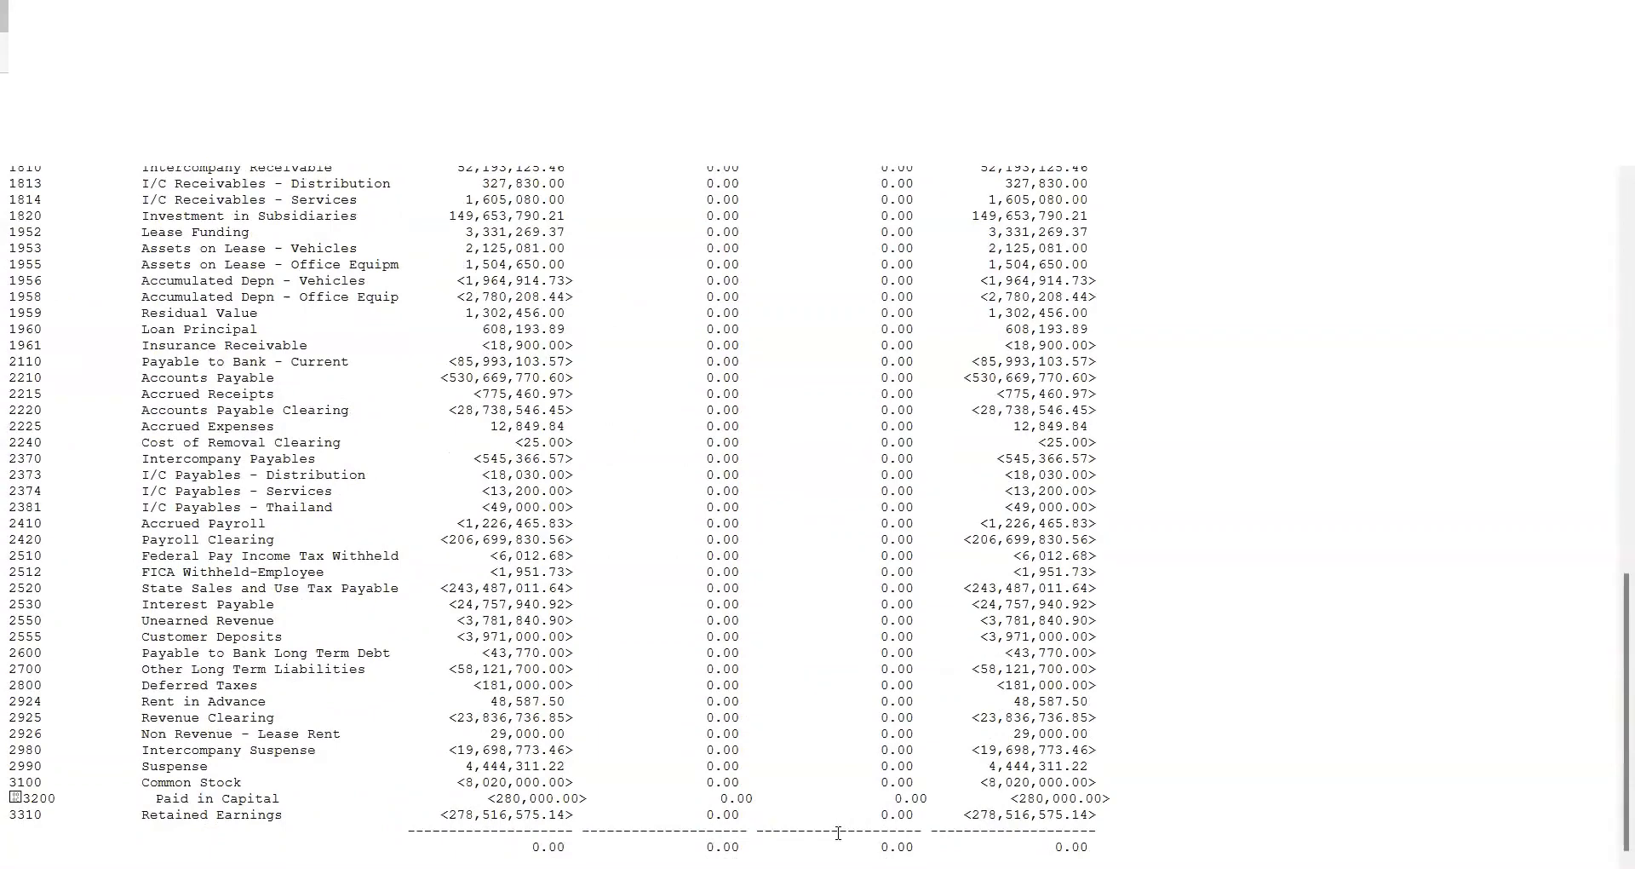
pyautogui.scroll(20, 838, 833)
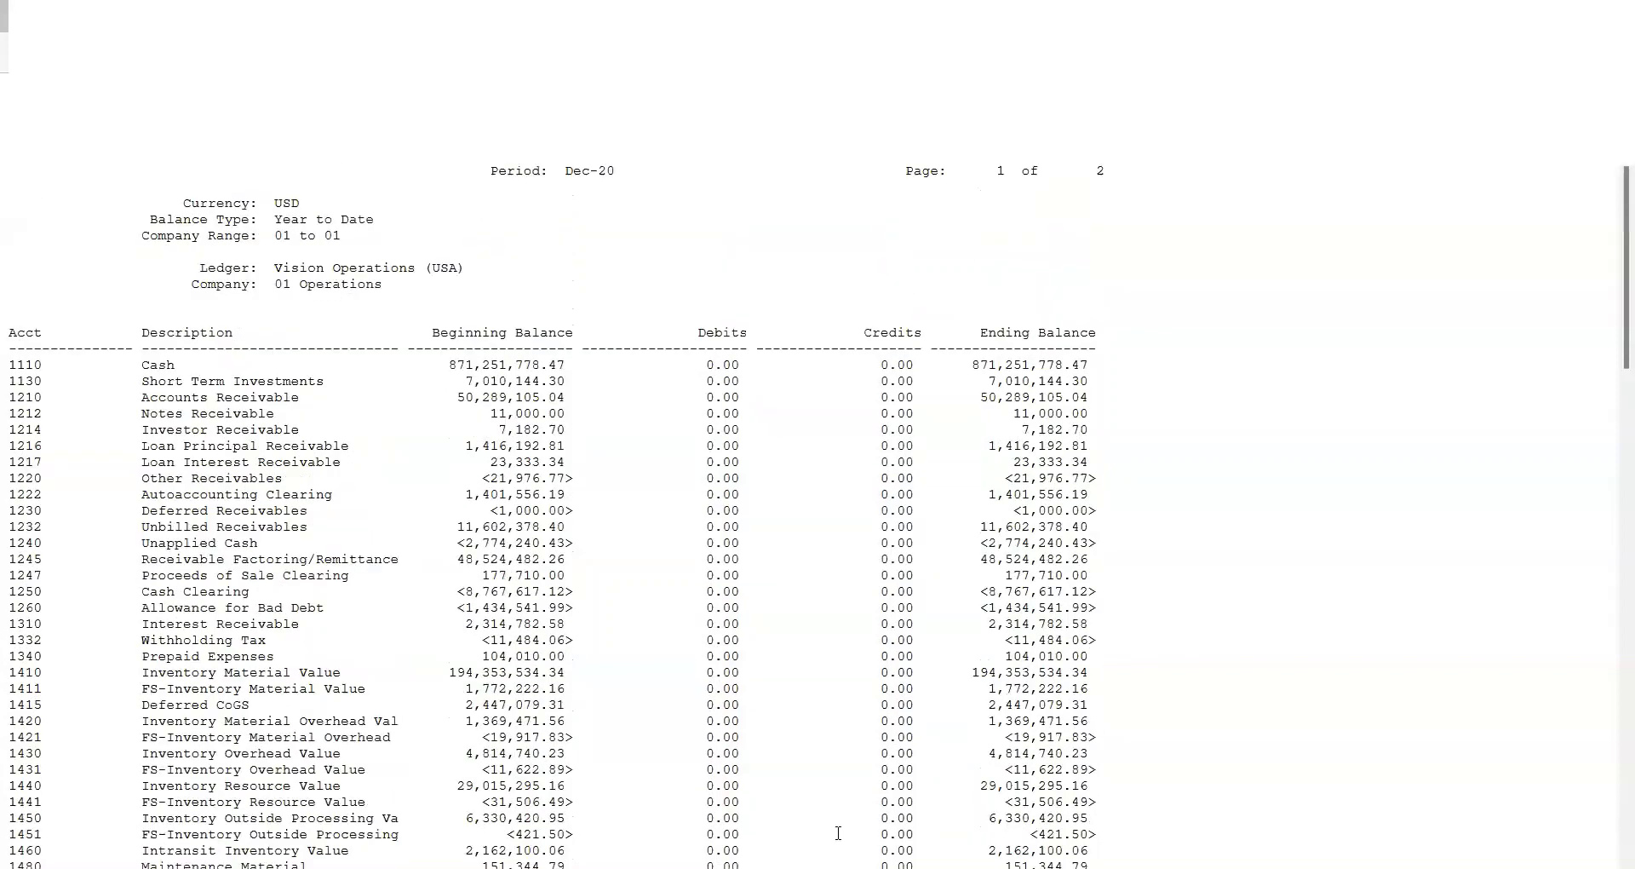
pyautogui.scroll(-3, 838, 833)
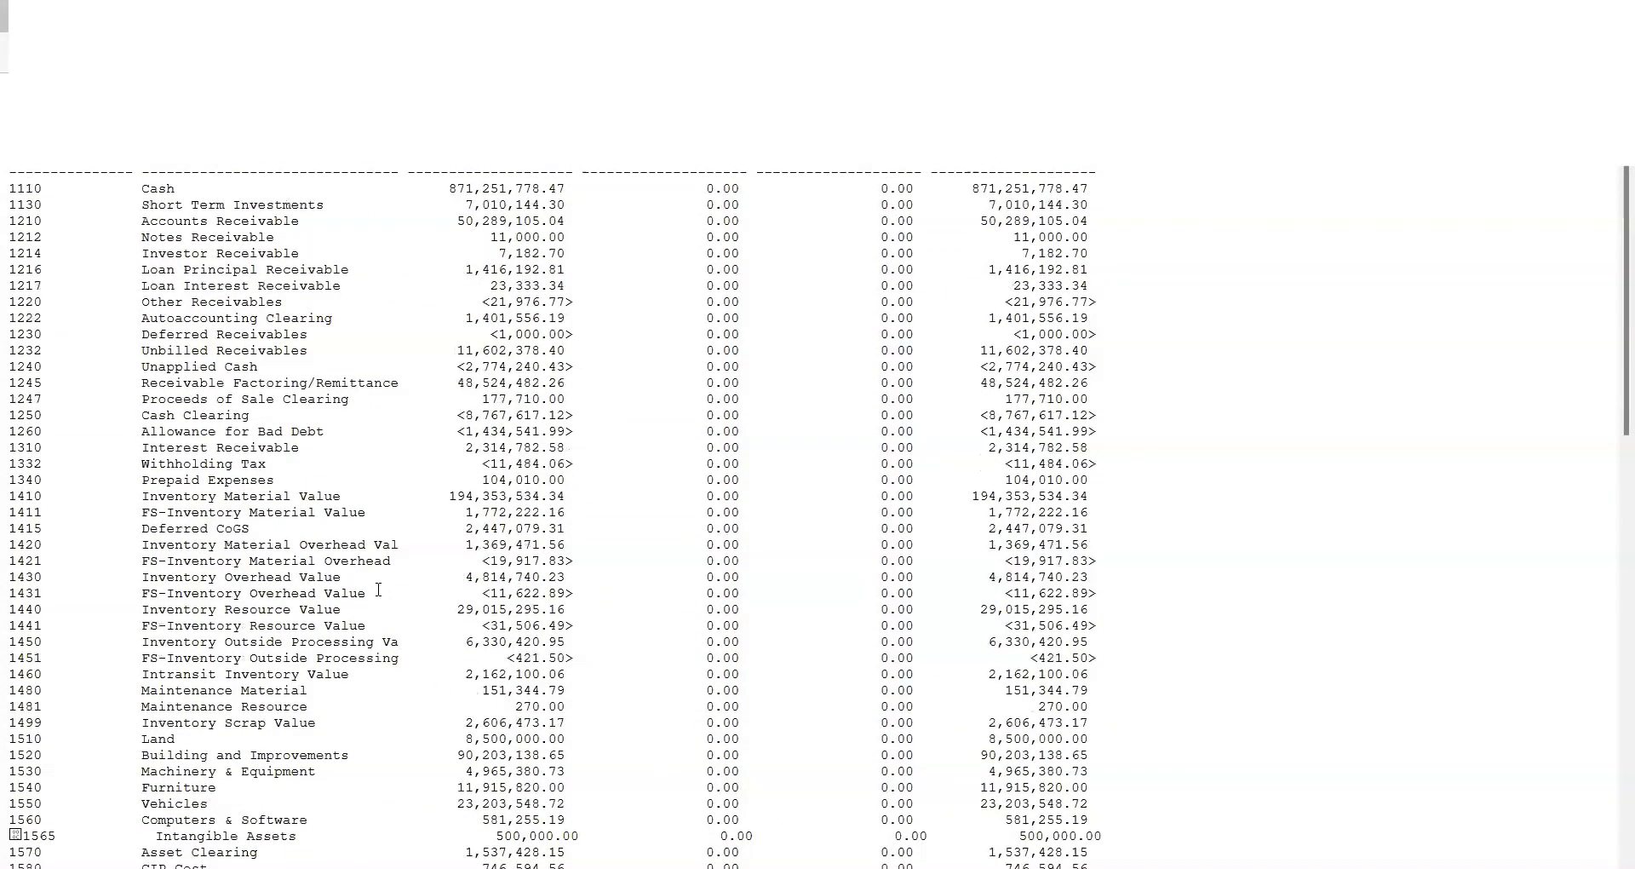
pyautogui.scroll(3, 378, 590)
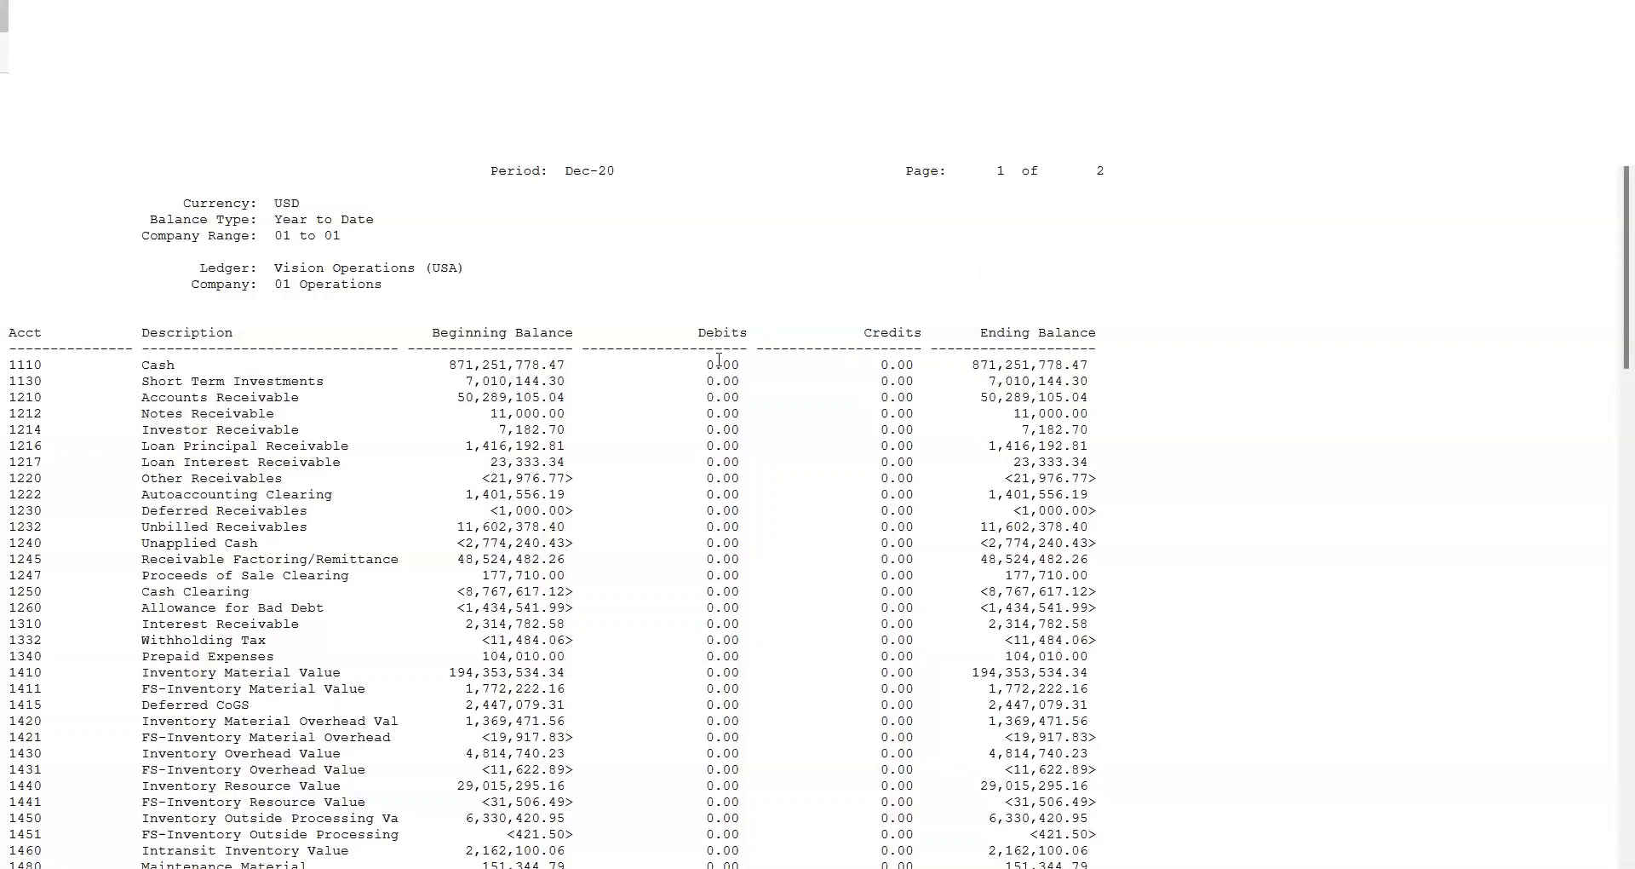
pyautogui.scroll(-10, 720, 364)
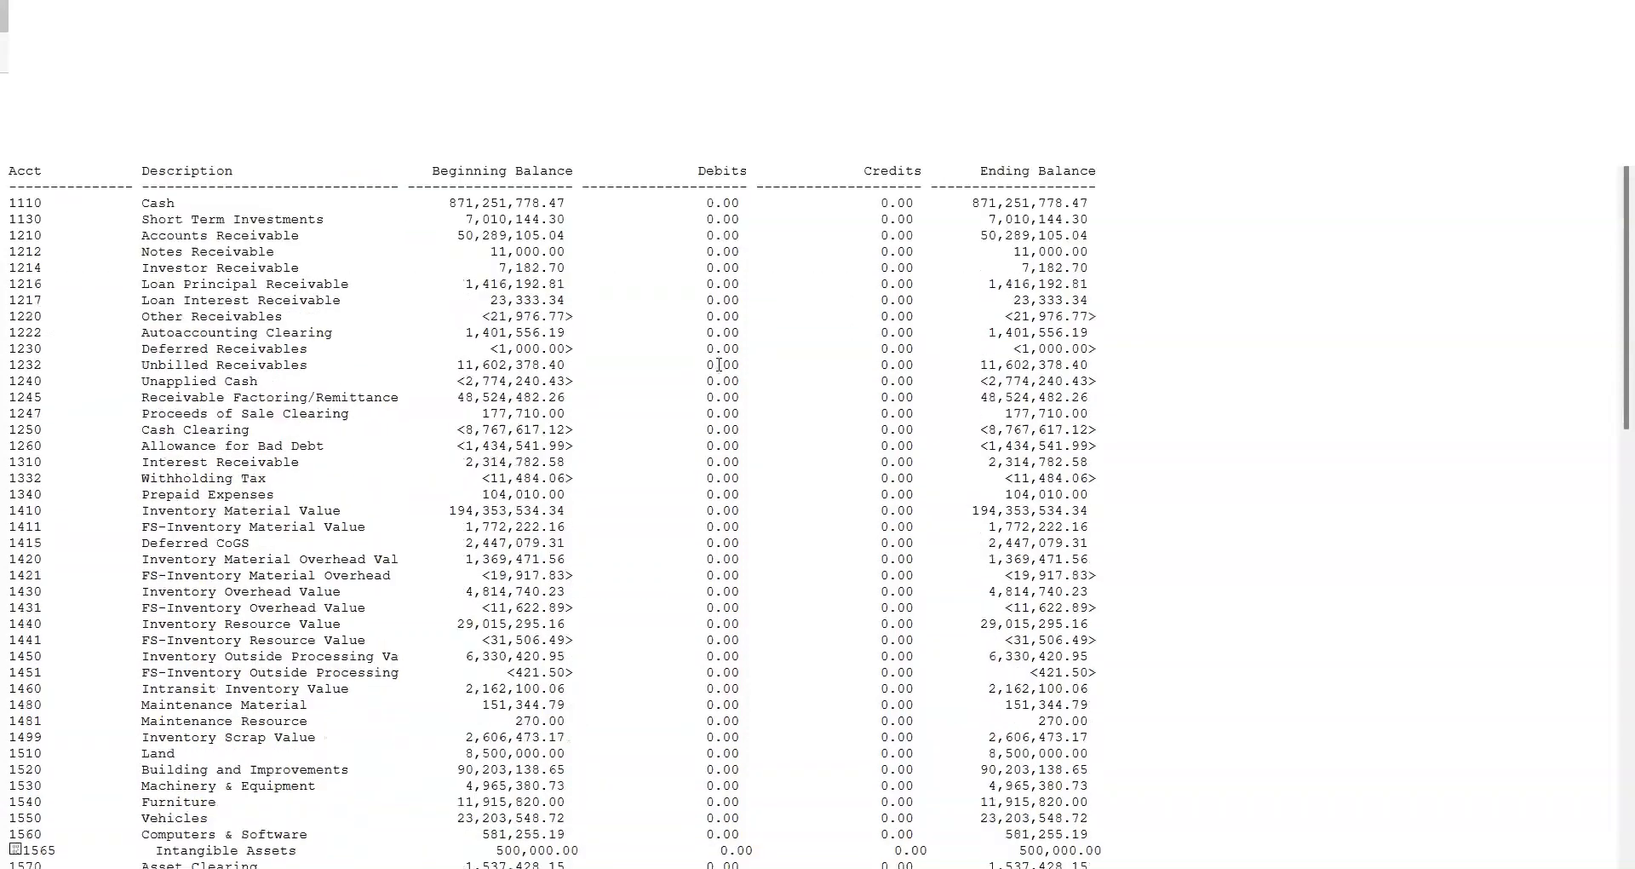
pyautogui.scroll(-10, 720, 372)
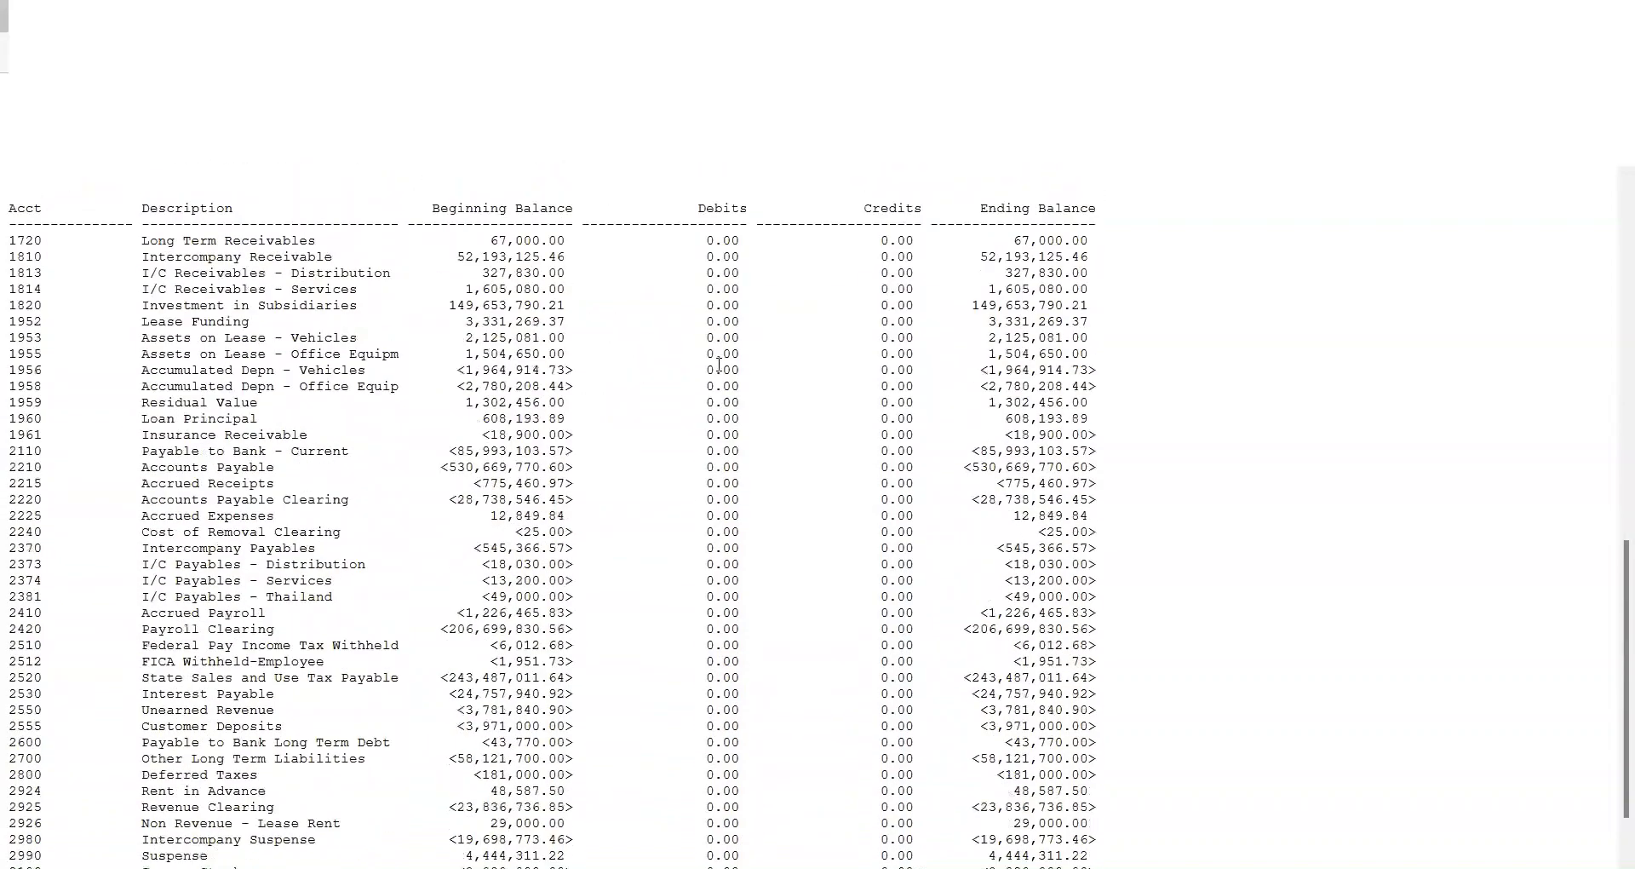
pyautogui.scroll(10, 720, 364)
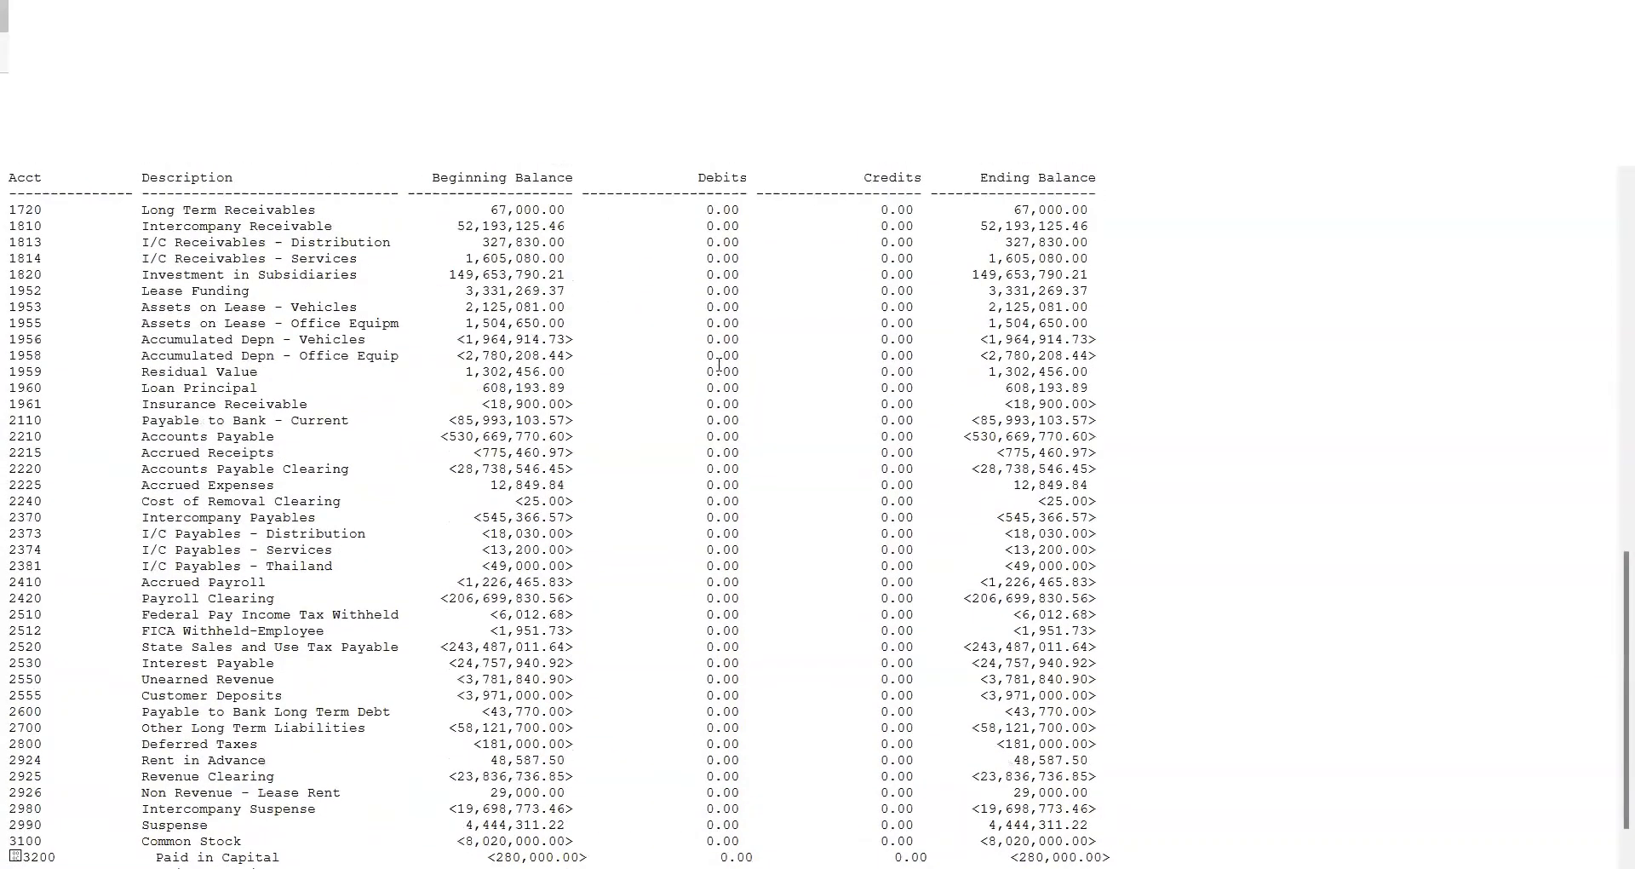
pyautogui.scroll(6, 719, 365)
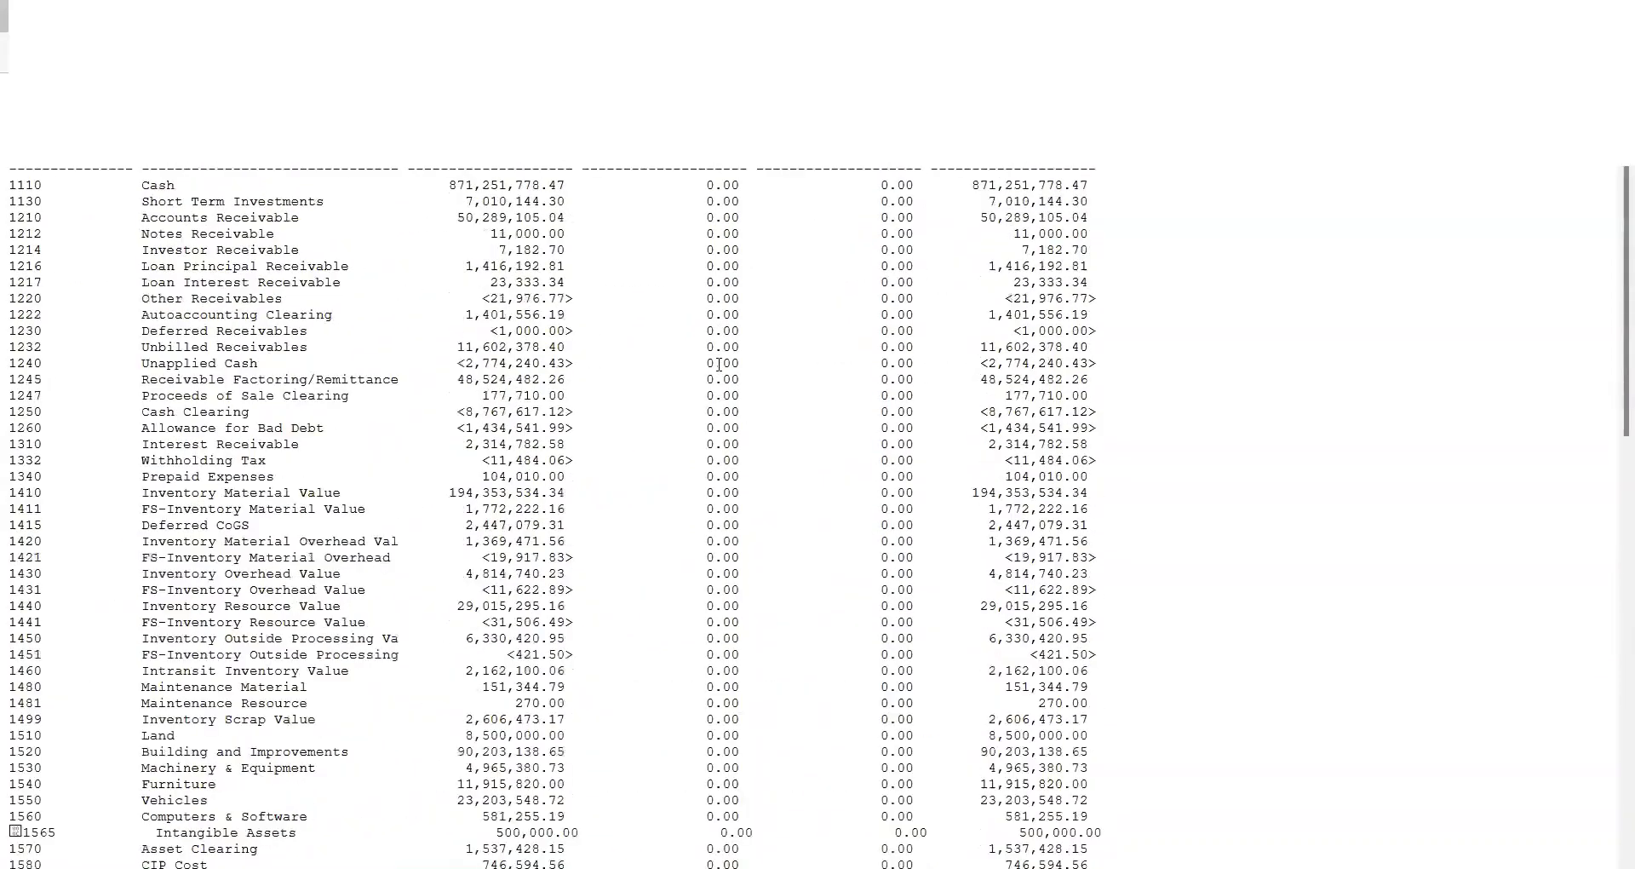
pyautogui.scroll(-2, 720, 365)
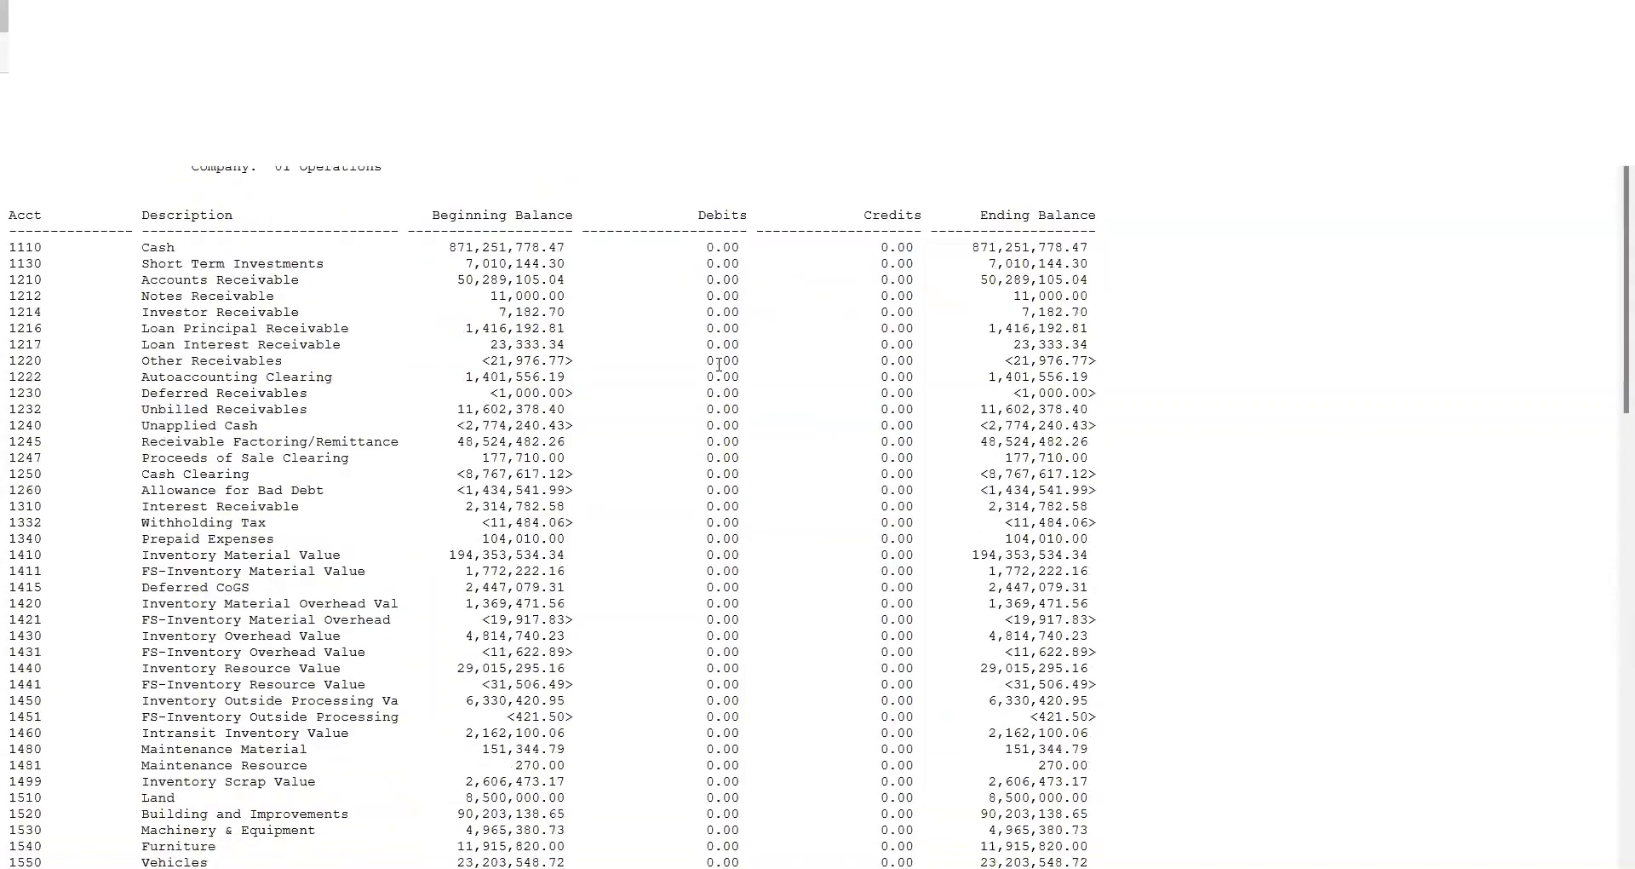
# Finish viewing the Trial Balance output, return to the requests list and start a new single request.
pyautogui.scroll(-2, 720, 365)
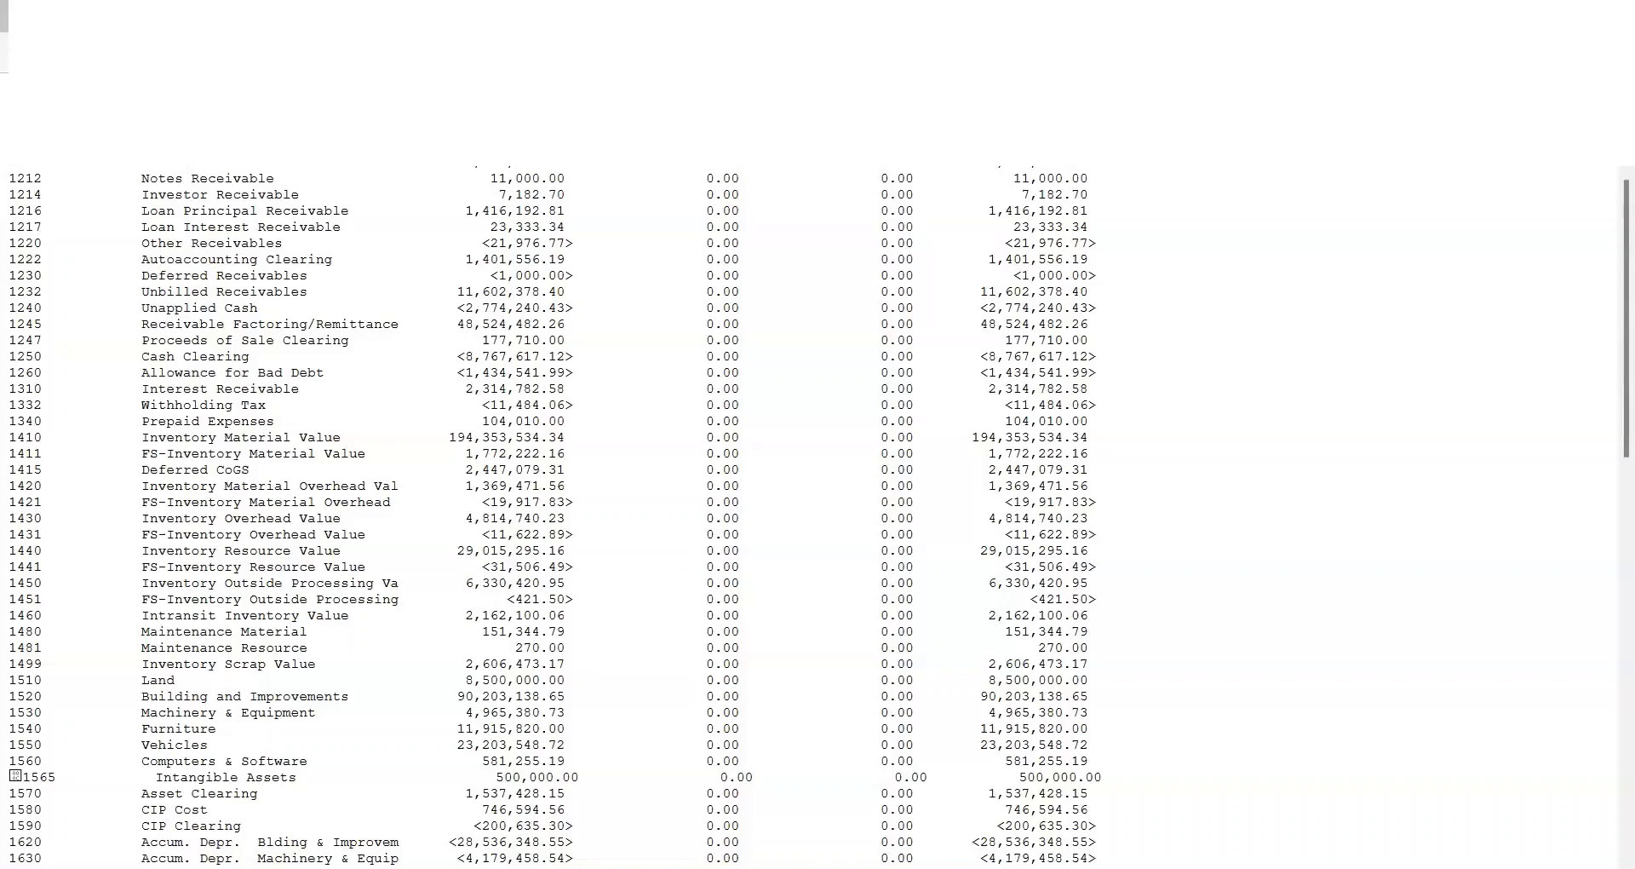
pyautogui.hotkey('alt', 'Tab')
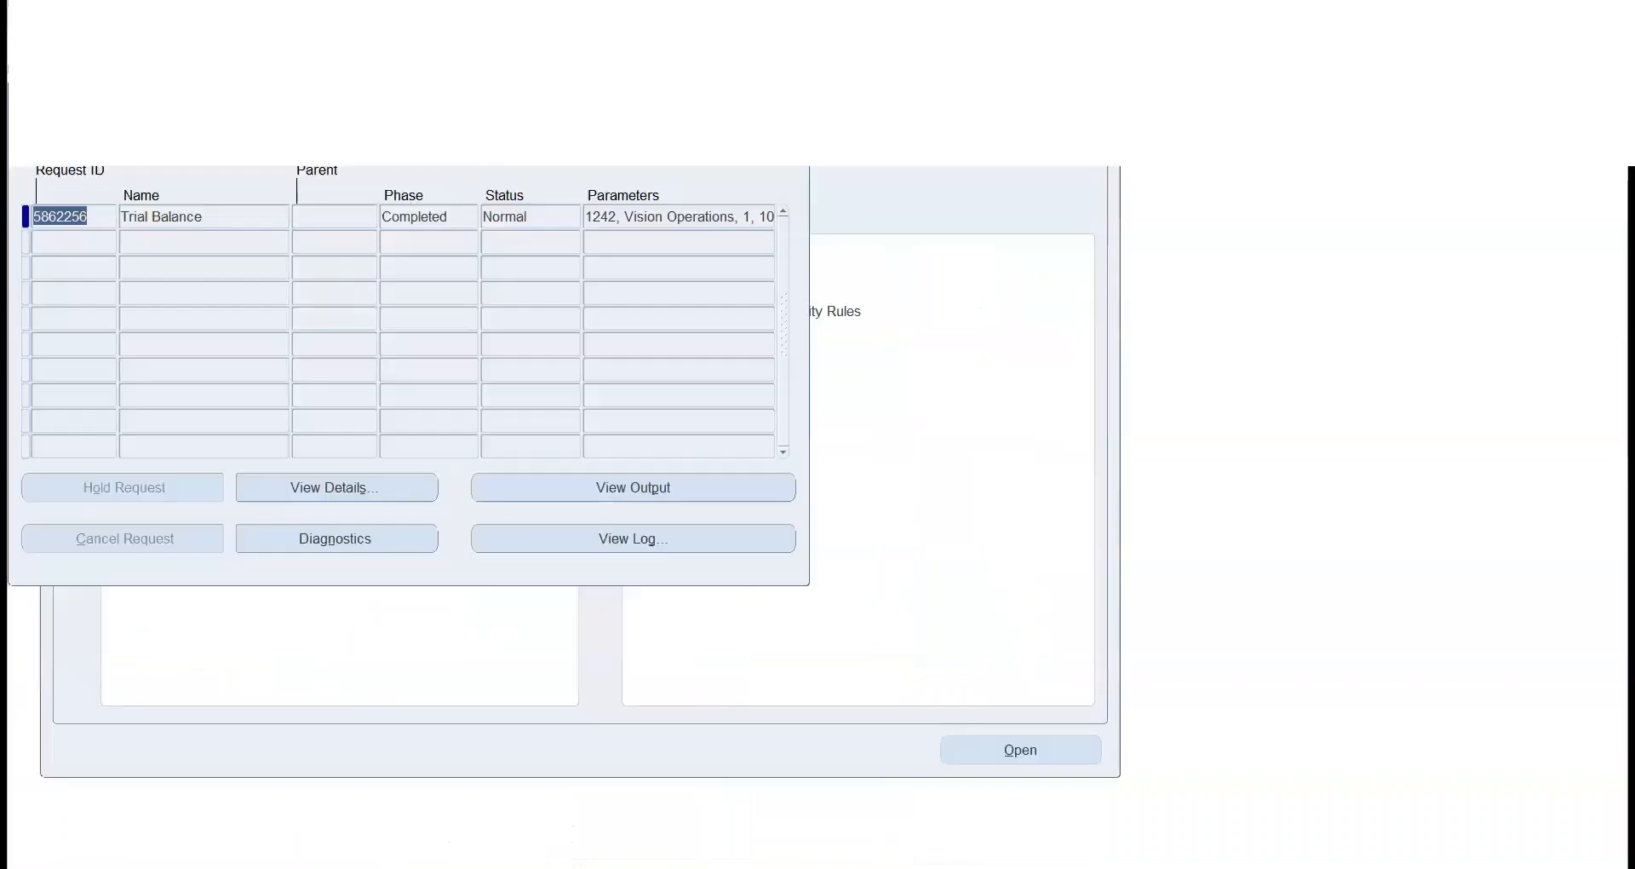
pyautogui.hotkey('alt', 'n')
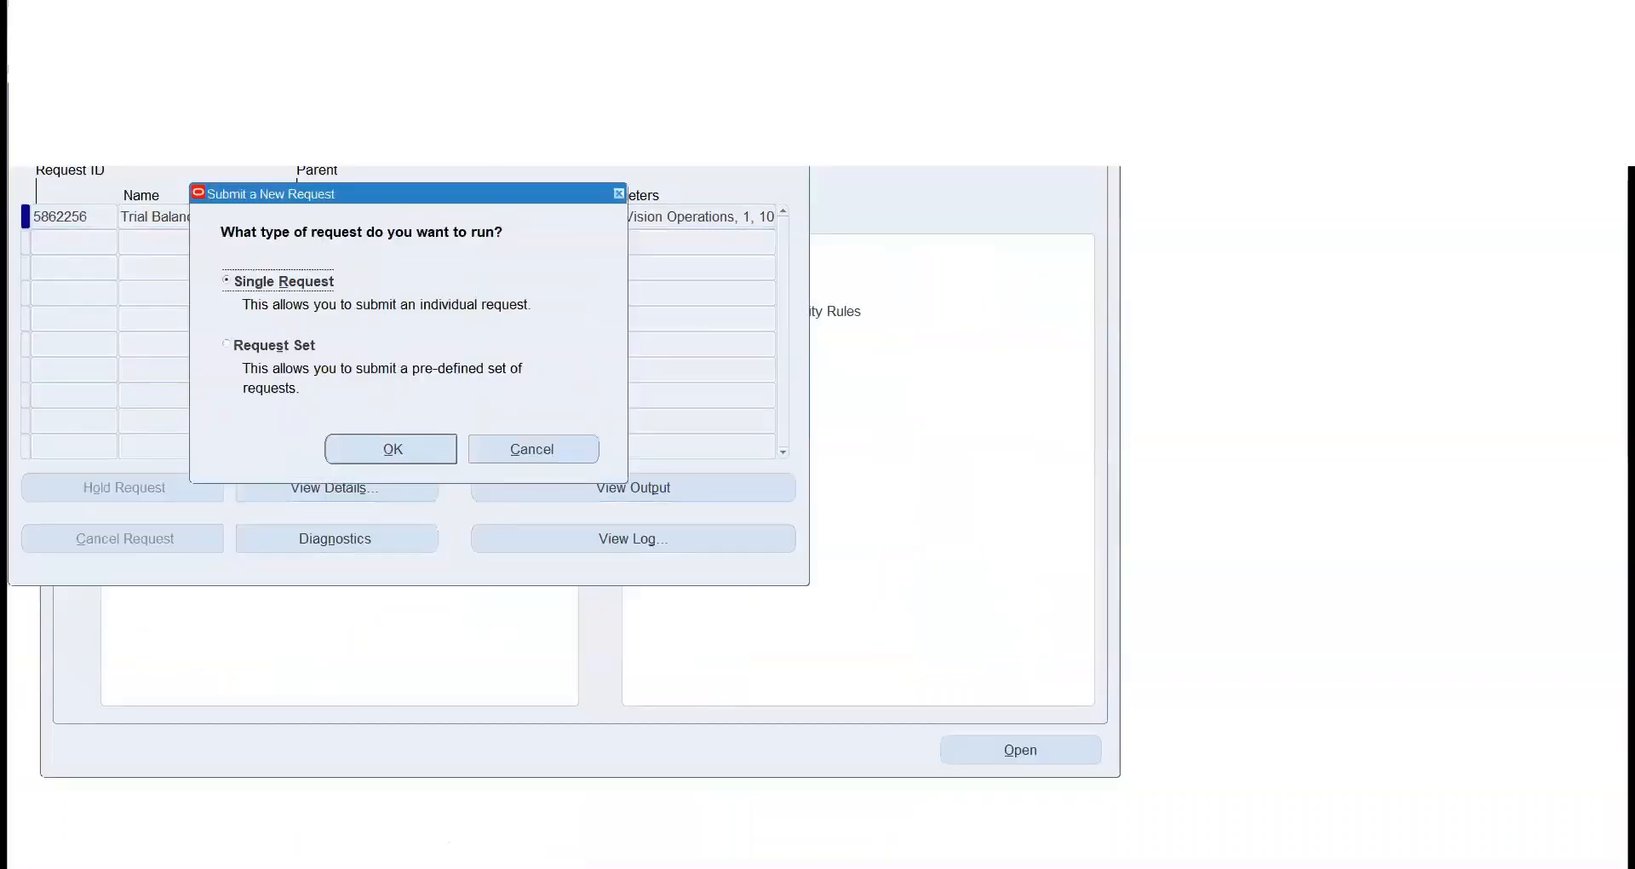
pyautogui.press('Return')
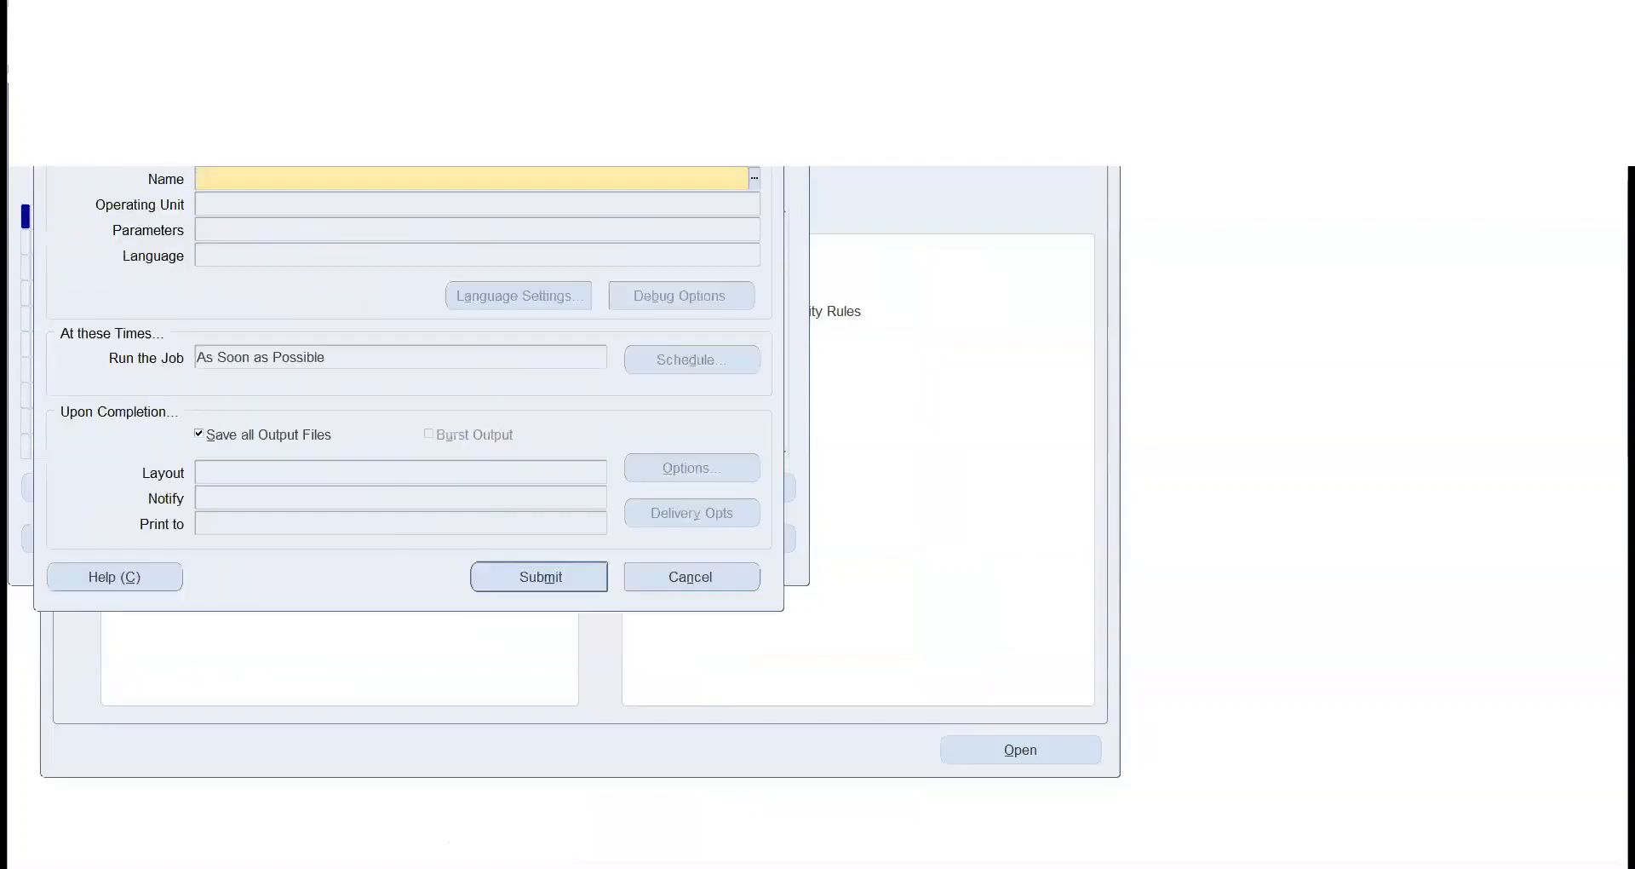
# Choose the Account Analysis - (132 Char) report as the new request's name.
pyautogui.write('acc')
pyautogui.press('Tab')
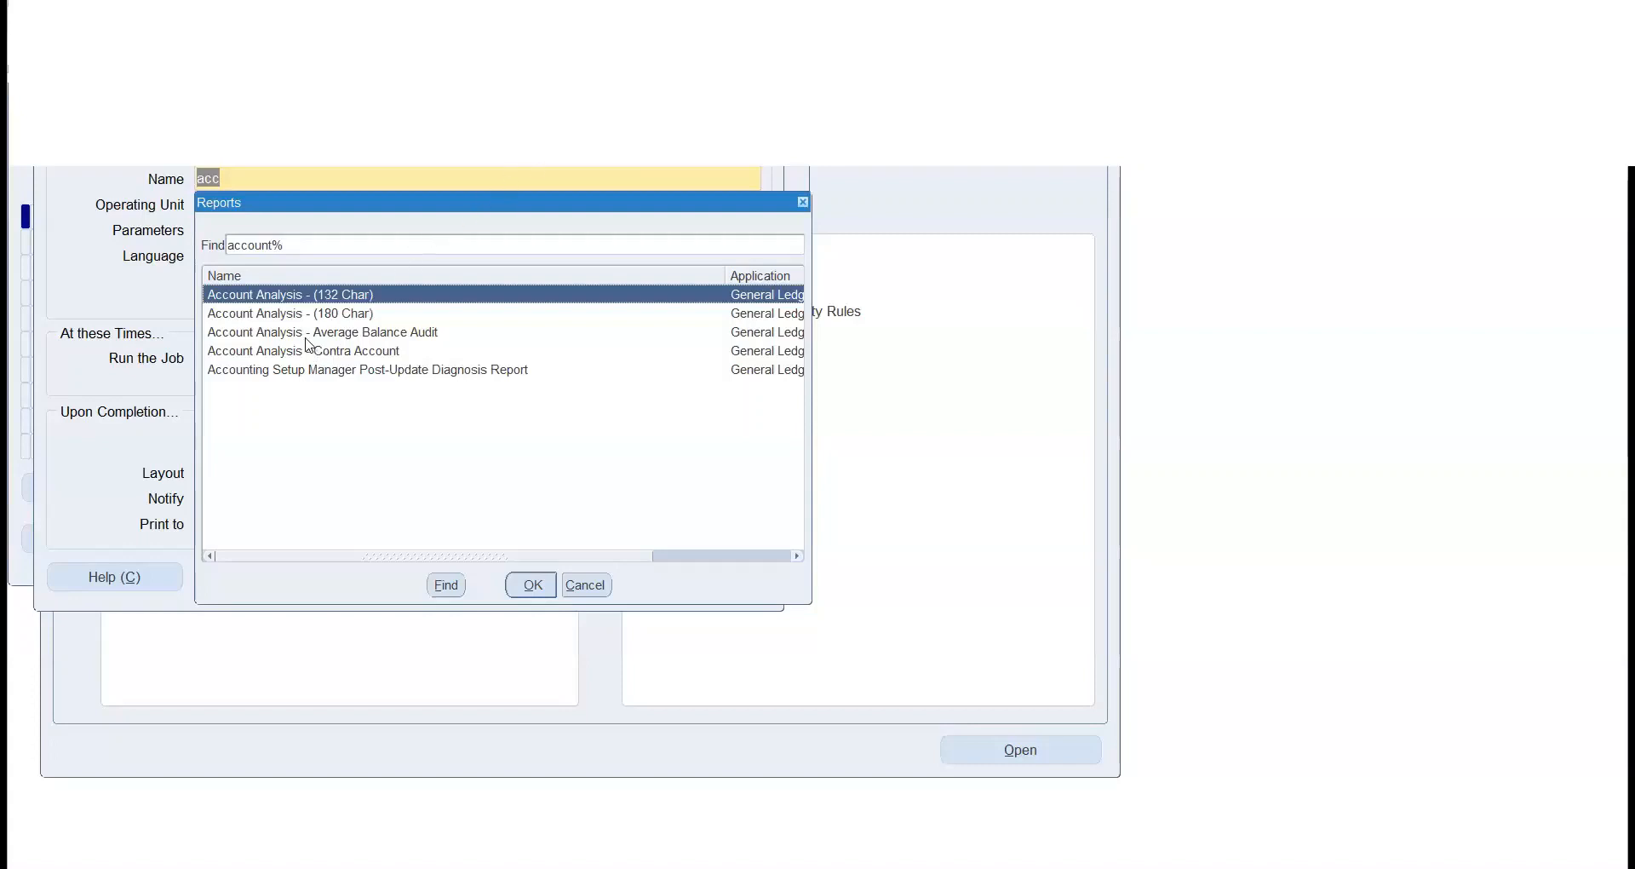
pyautogui.click(294, 315)
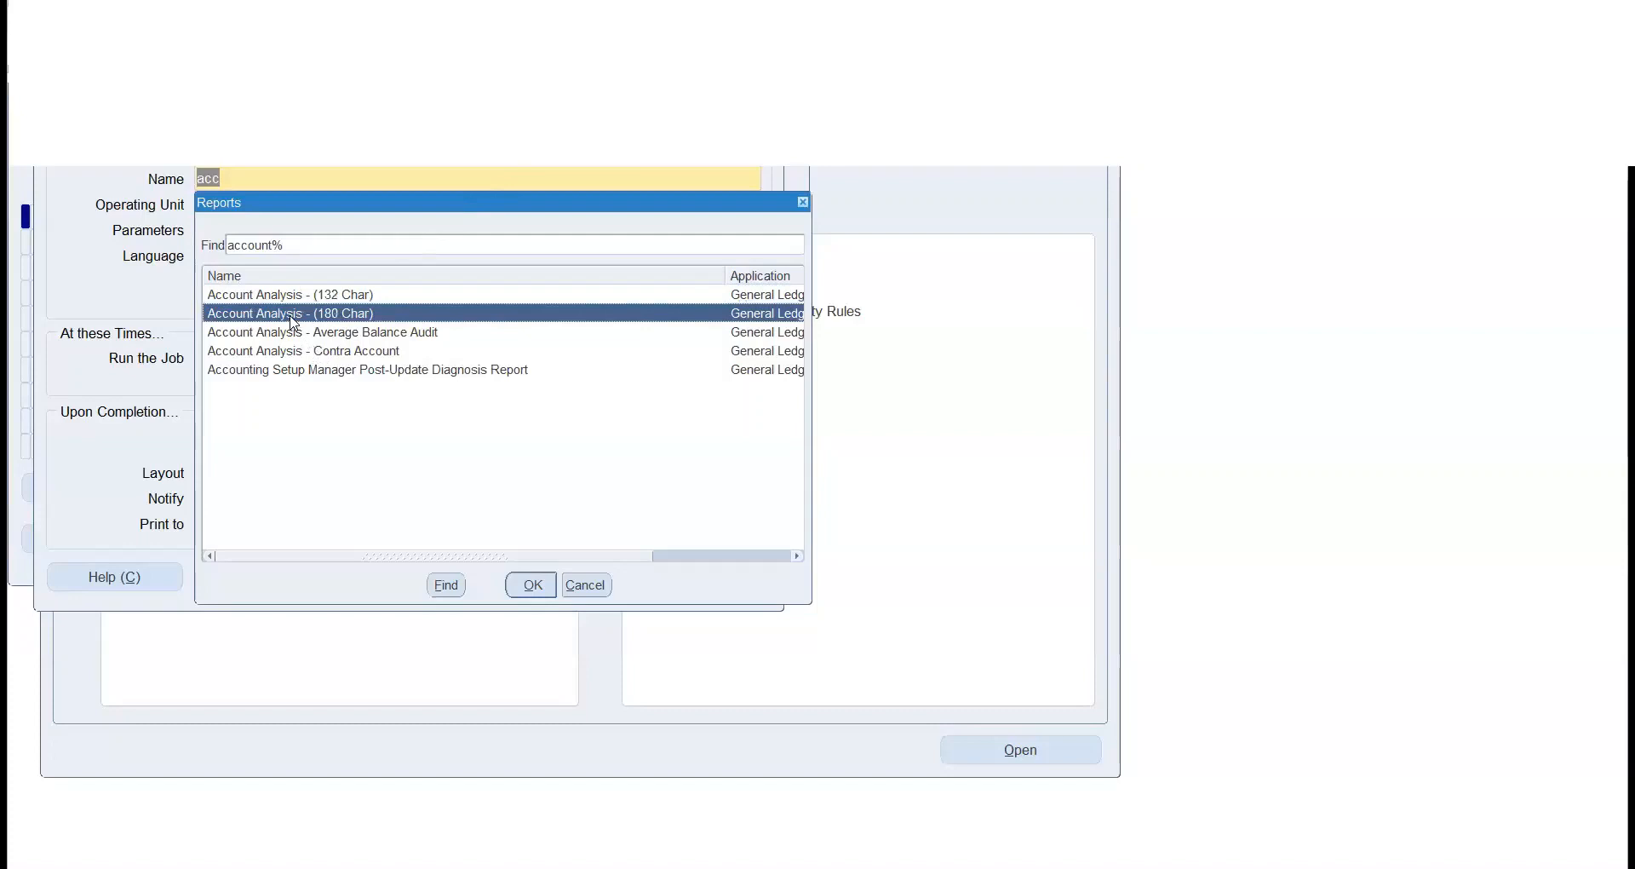
pyautogui.click(280, 298)
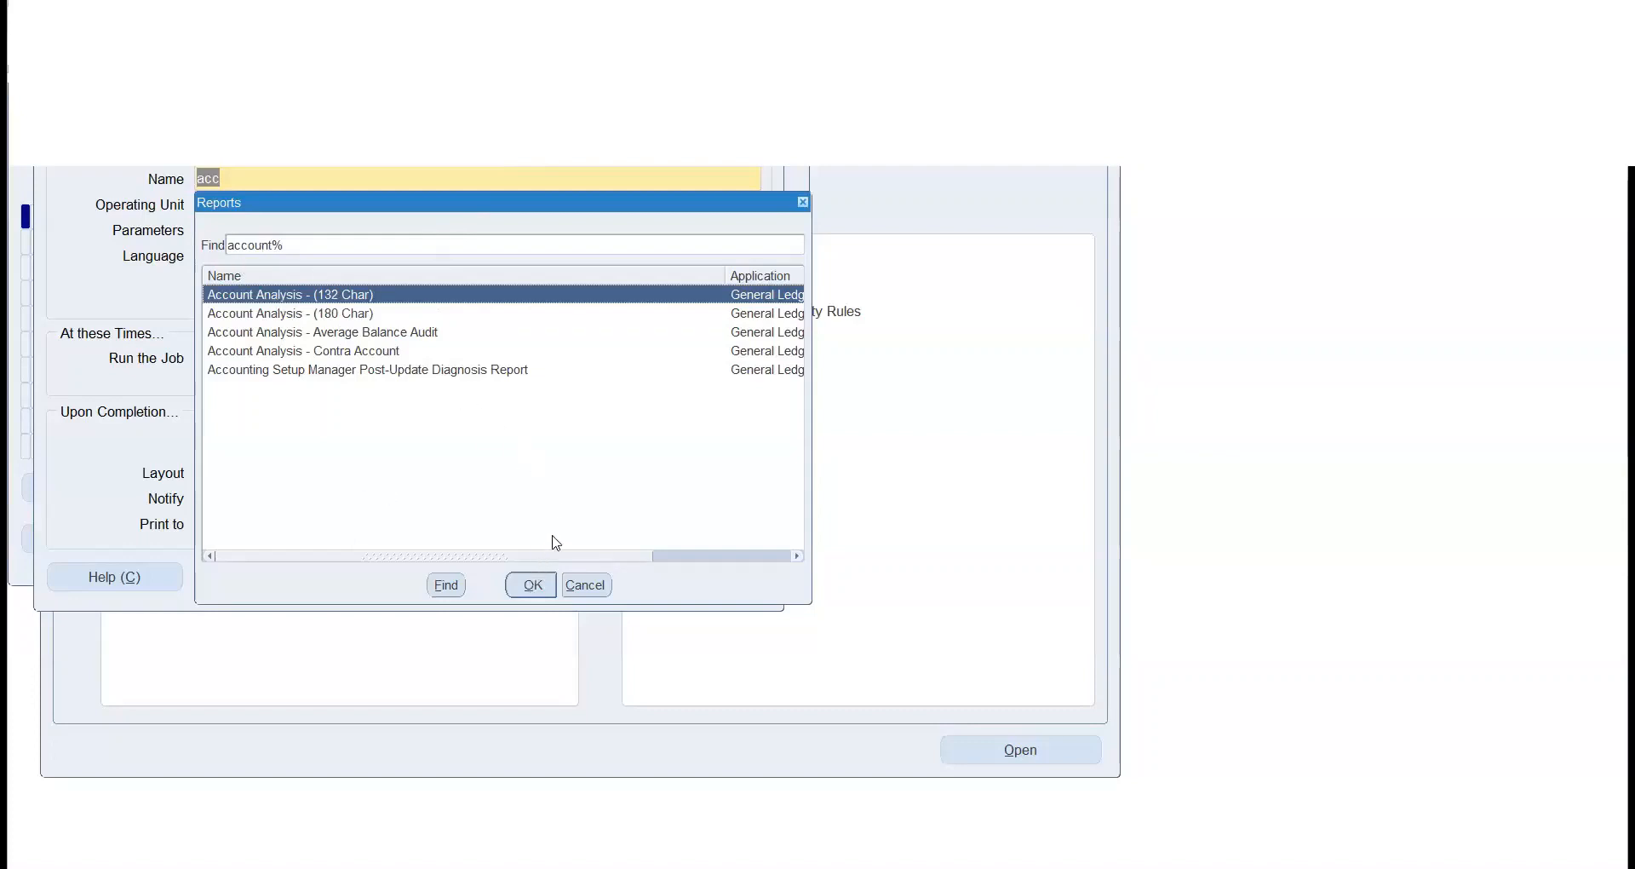
pyautogui.click(534, 587)
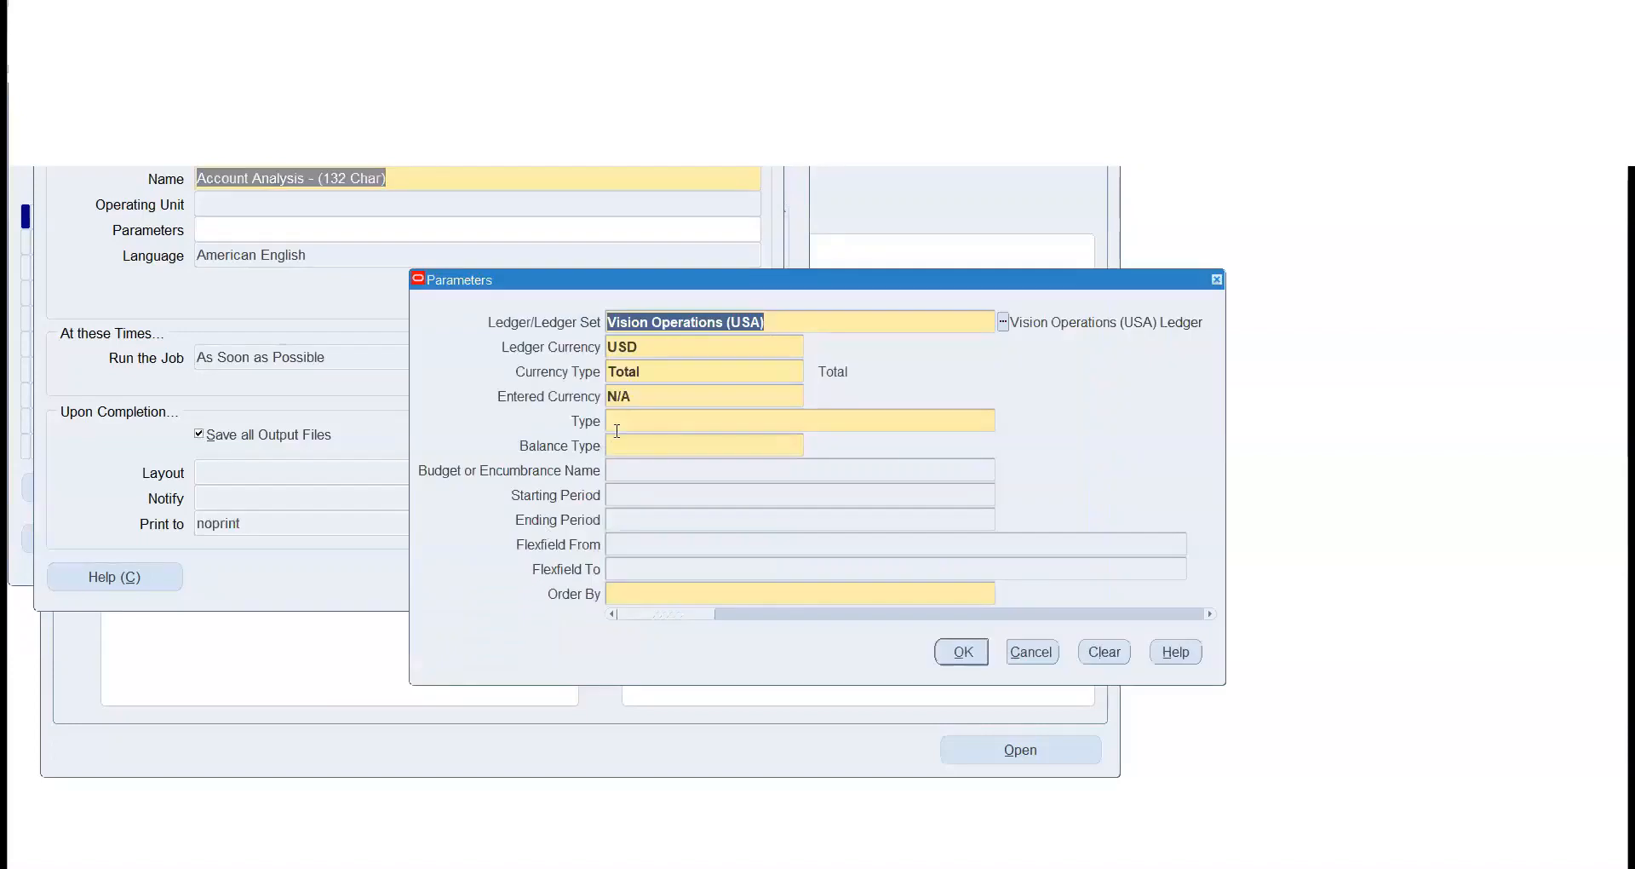
# Set the report type to Entry Item and look through the Line Item and Source Item alternatives.
pyautogui.click(663, 420)
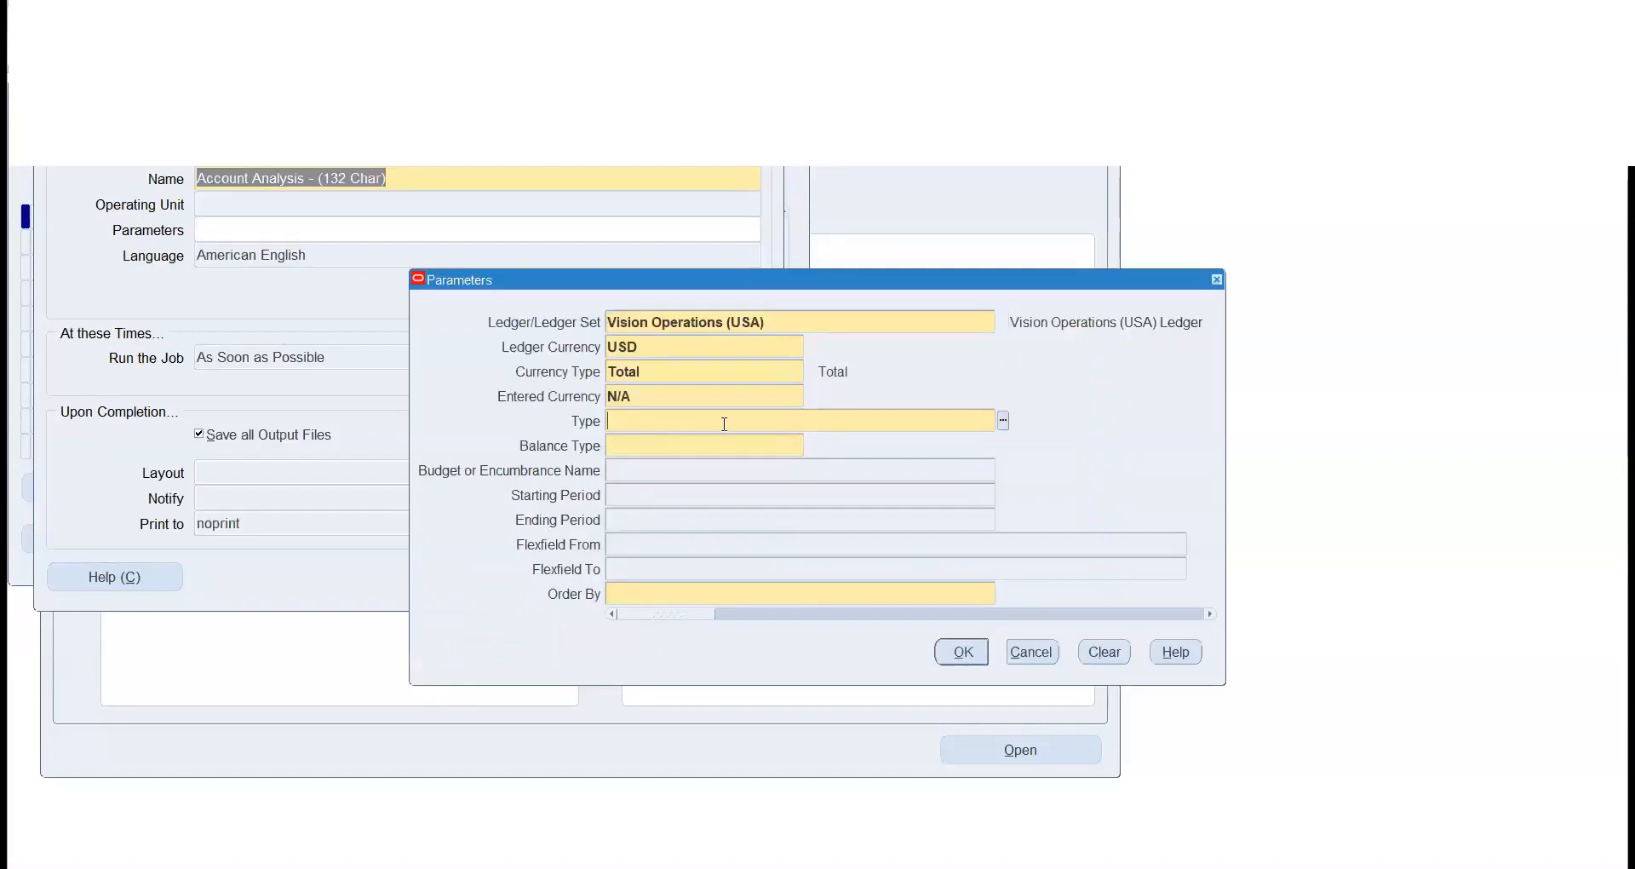
pyautogui.click(1005, 421)
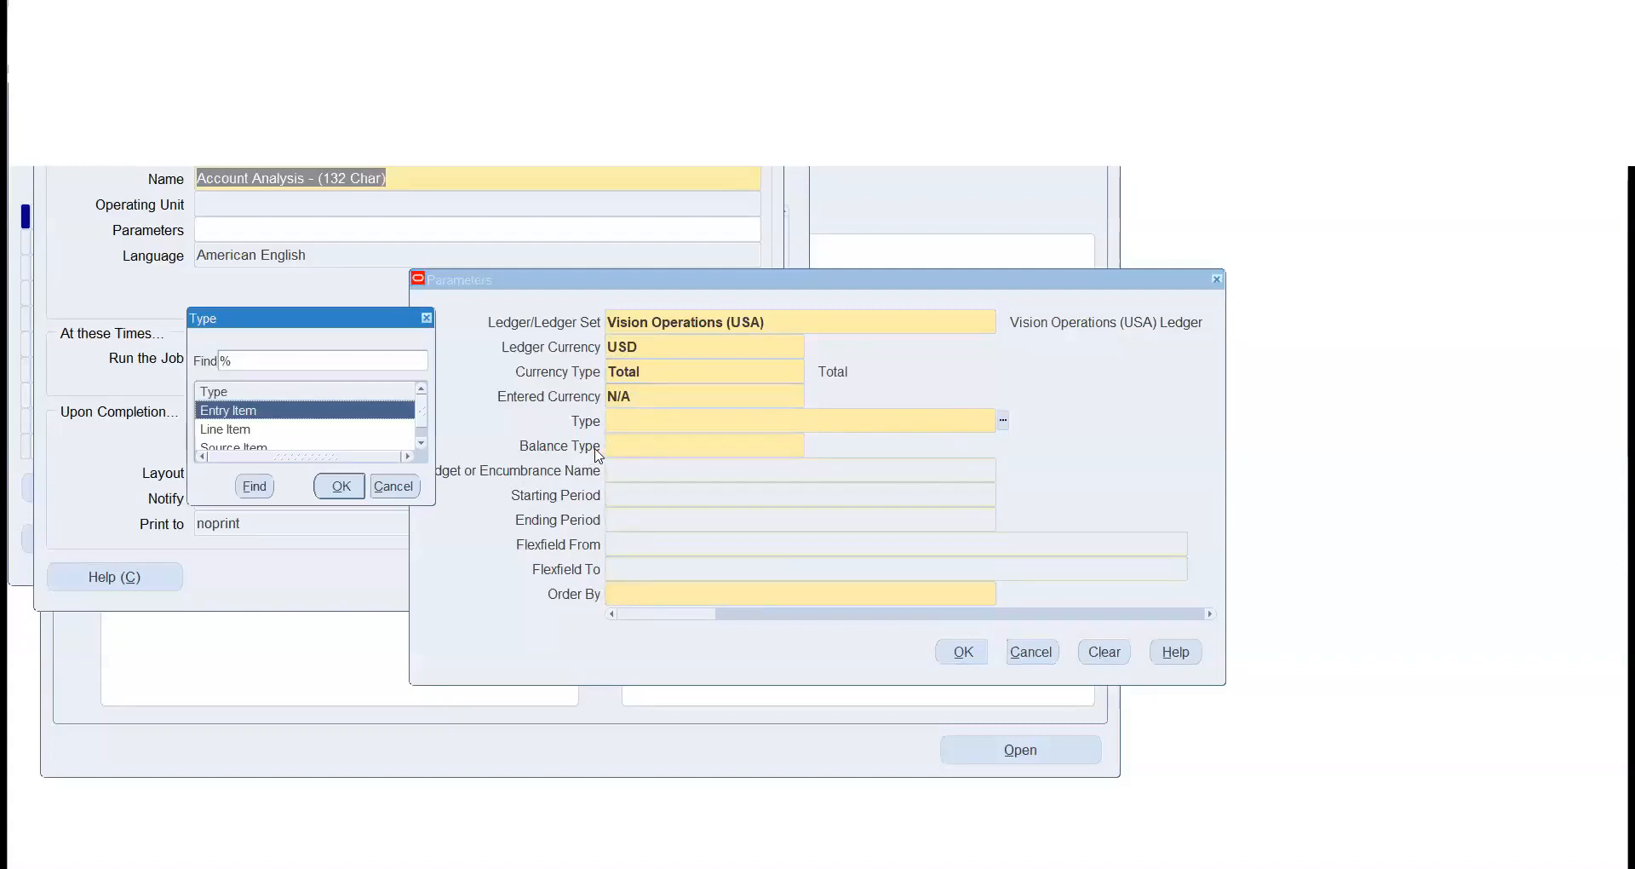
pyautogui.press('Return')
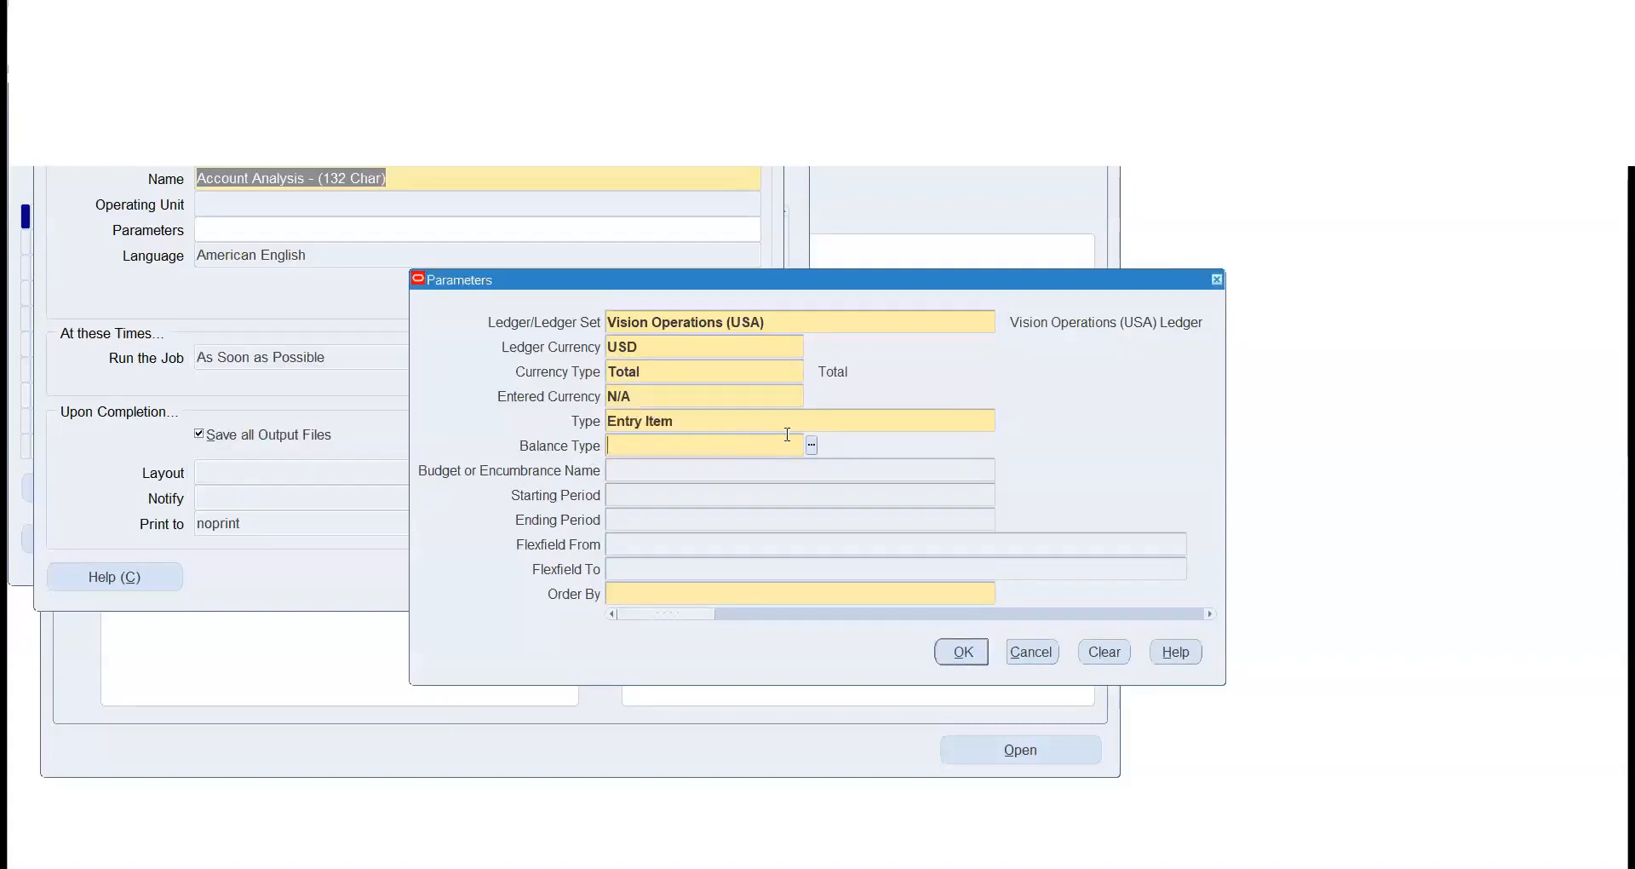
pyautogui.click(900, 421)
pyautogui.click(1004, 421)
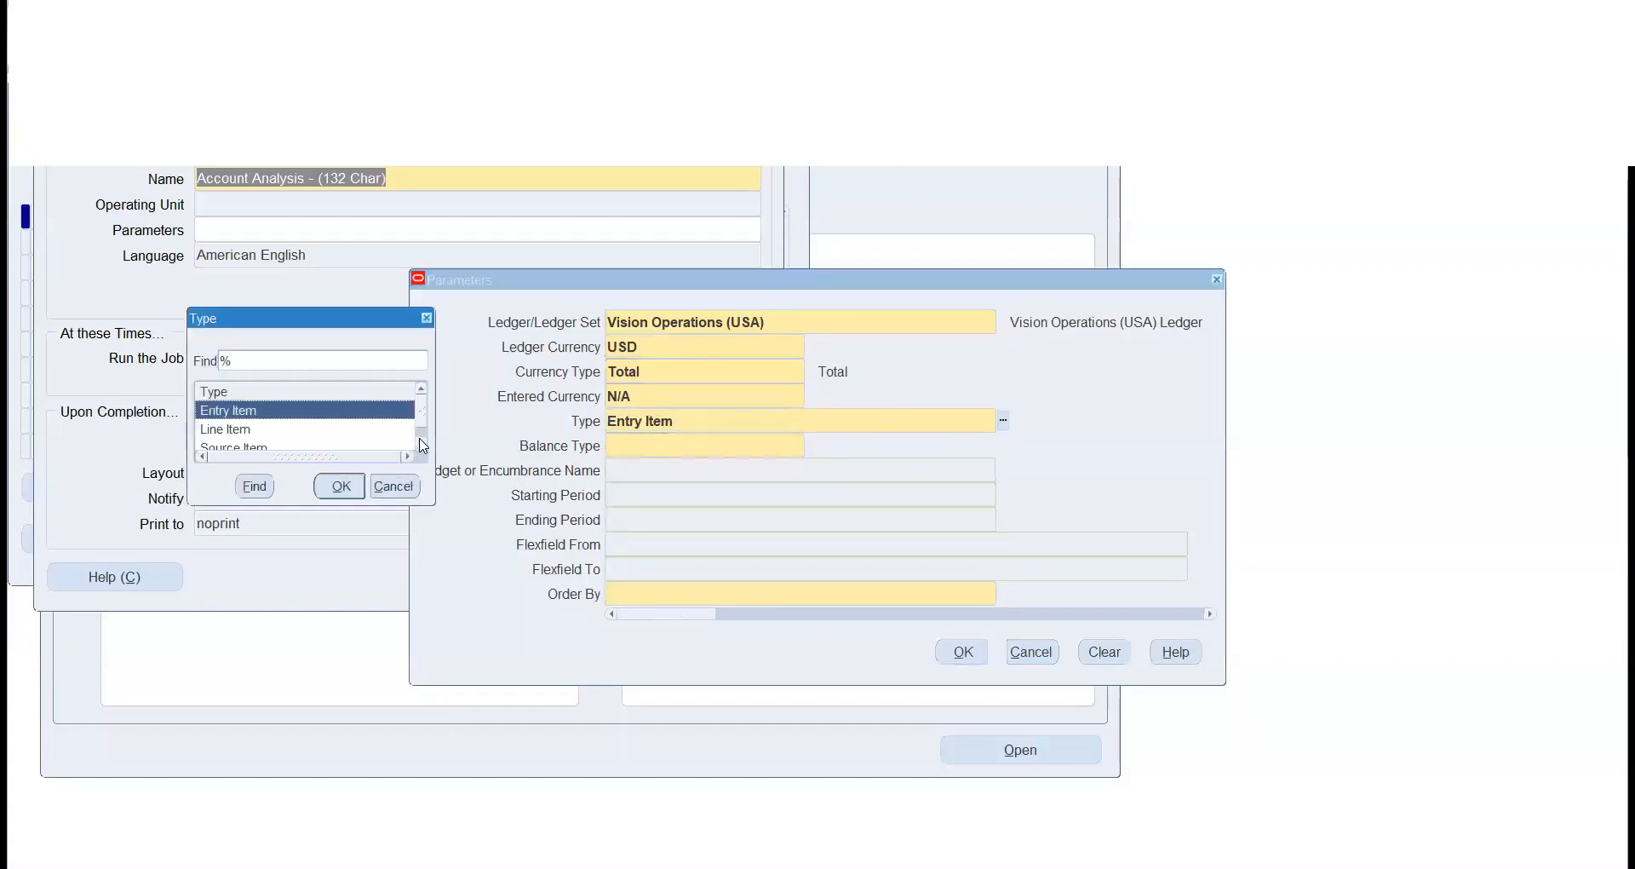
pyautogui.click(423, 449)
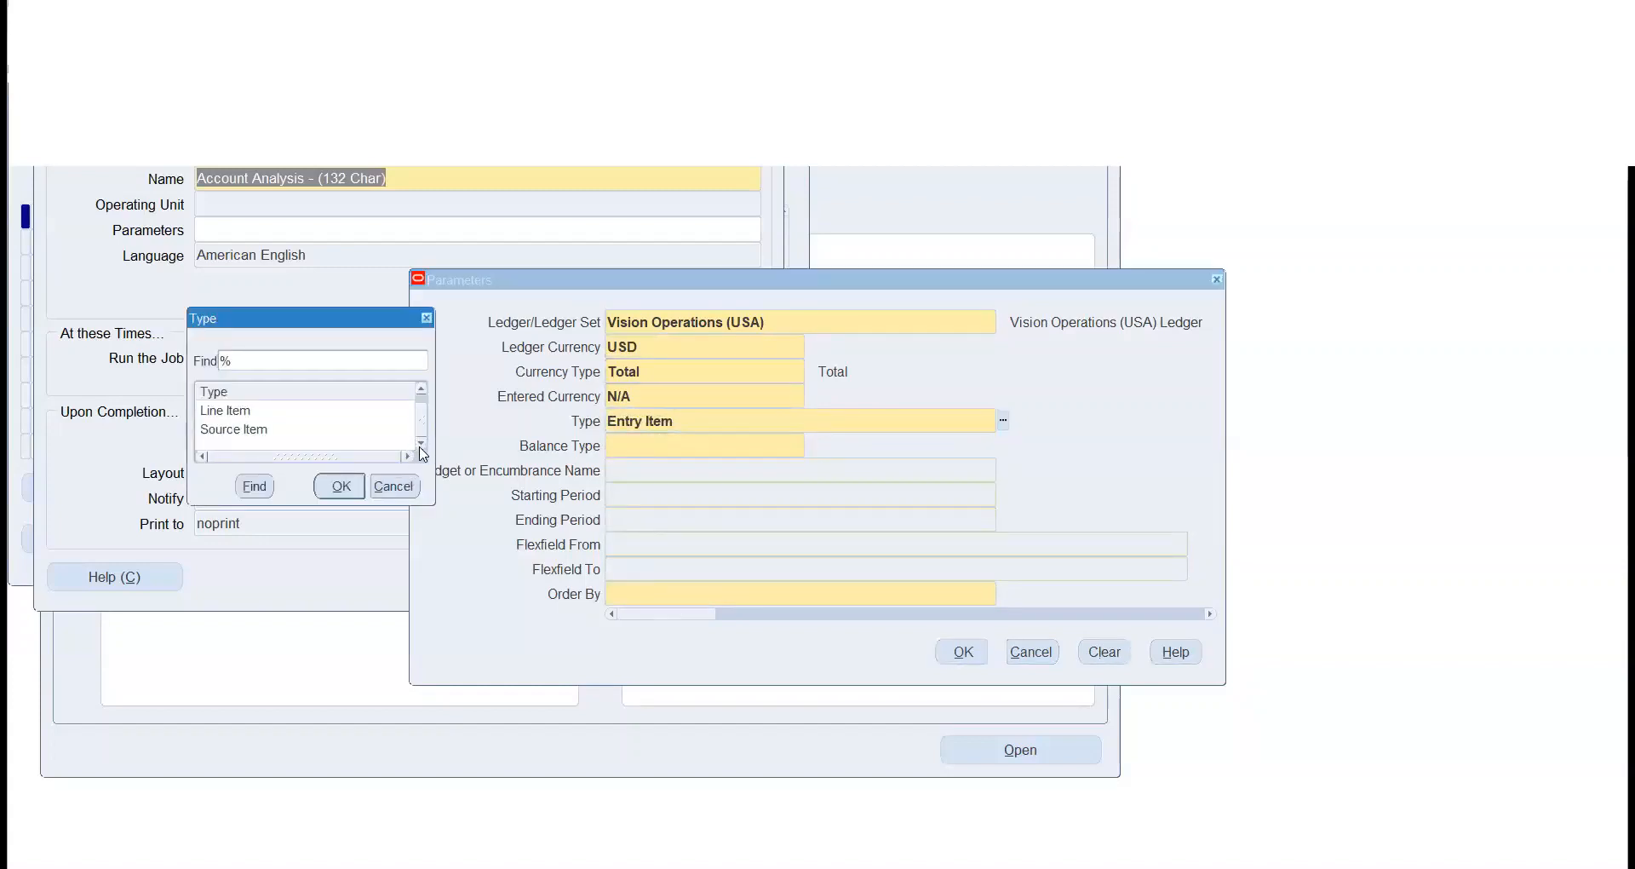
pyautogui.click(395, 488)
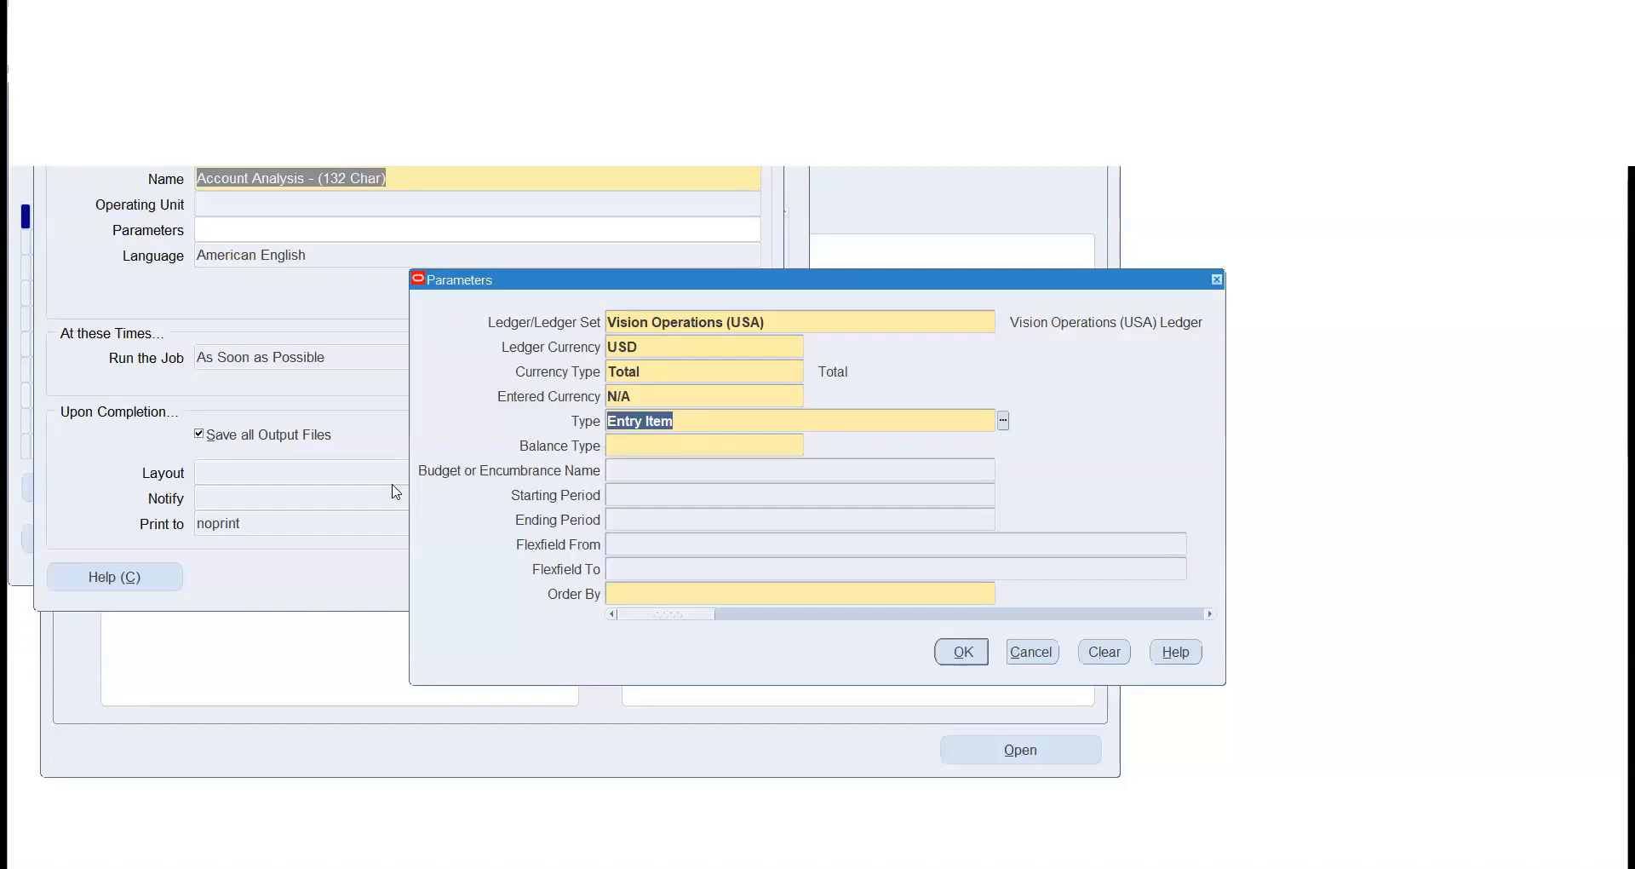
# Set the balance type to A (Actual) and both the starting and ending period to Dec-19.
pyautogui.press('Tab')
pyautogui.write('A')
pyautogui.press('Tab')
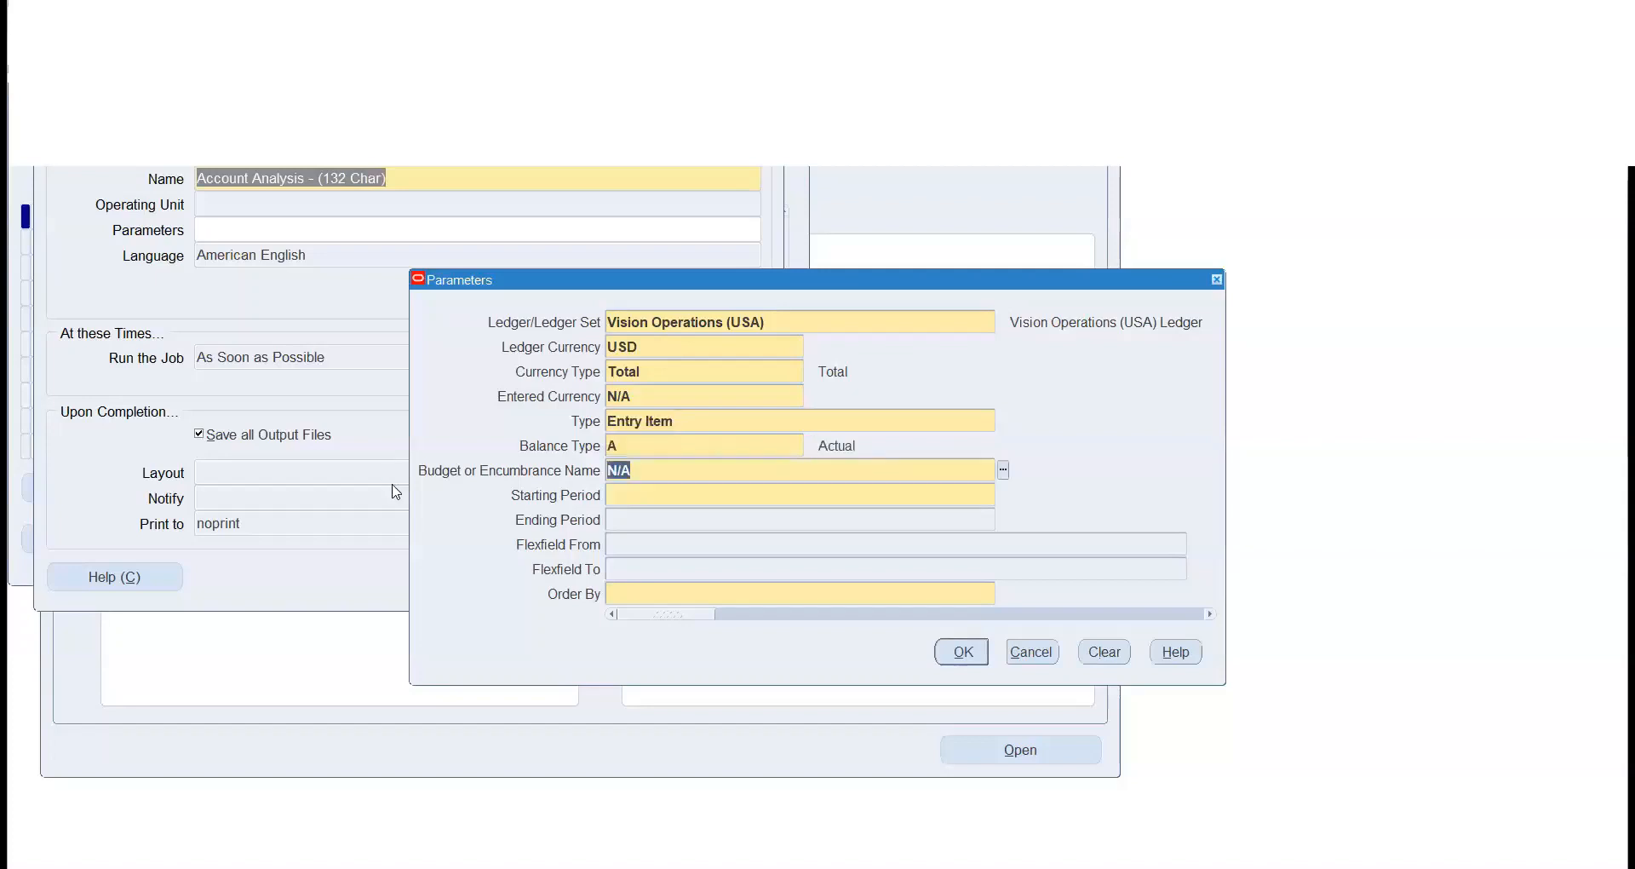
pyautogui.press('Tab')
pyautogui.write('dec-19')
pyautogui.press('Tab')
pyautogui.write('d')
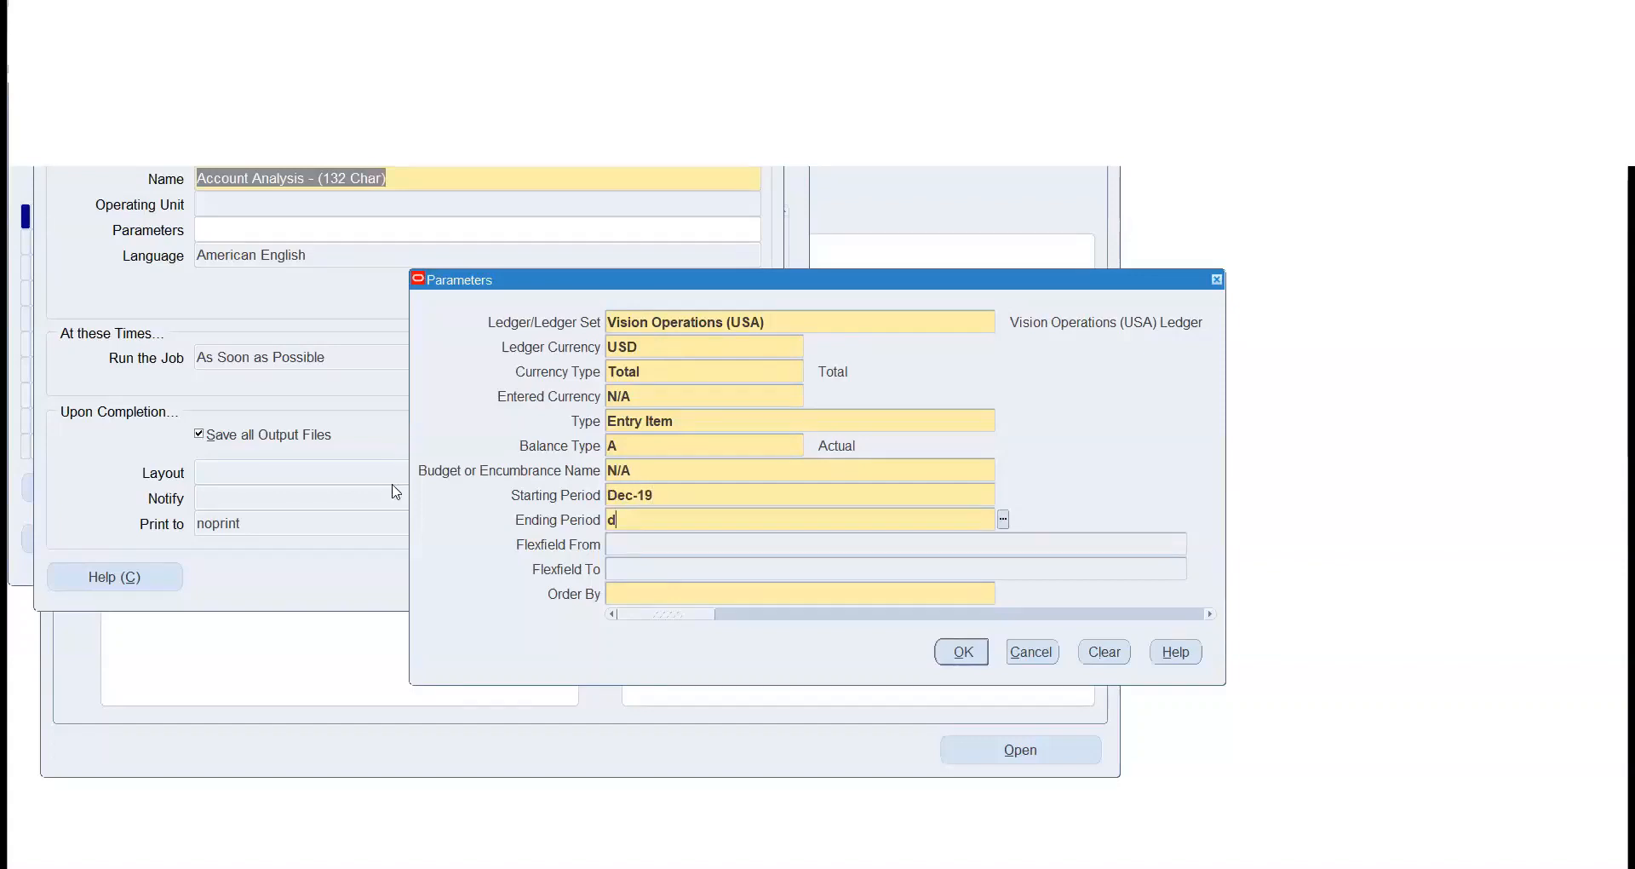
pyautogui.write('ec-19')
pyautogui.press('Tab')
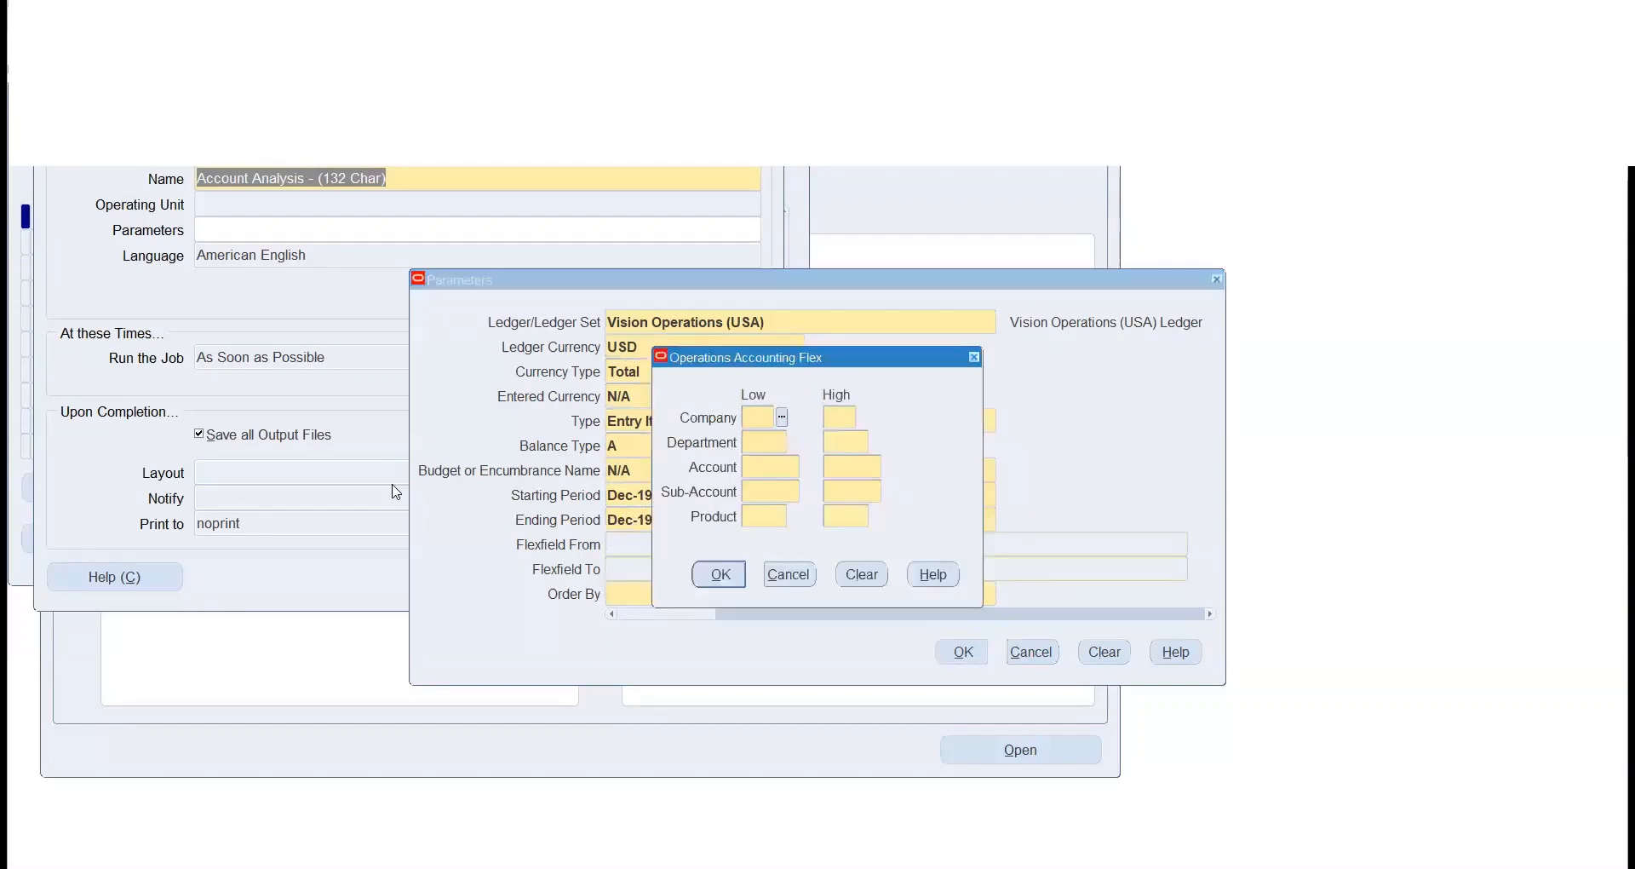
# Limit the accounting flexfield range to company 01 and department 000, low and high.
pyautogui.click(783, 418)
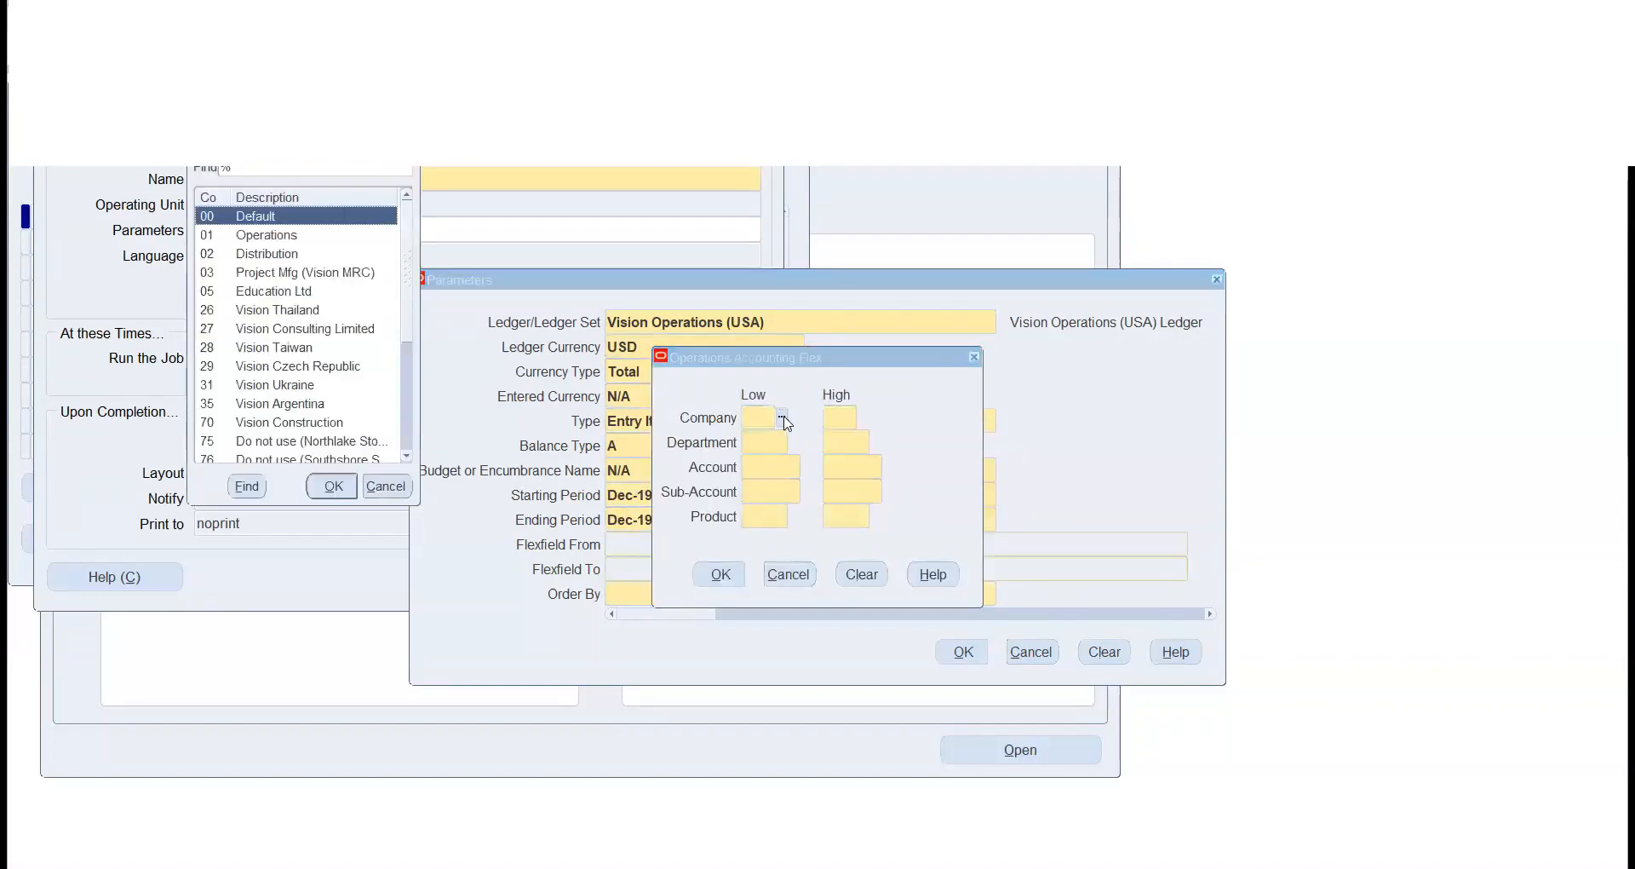
pyautogui.press('Down')
pyautogui.press('Return')
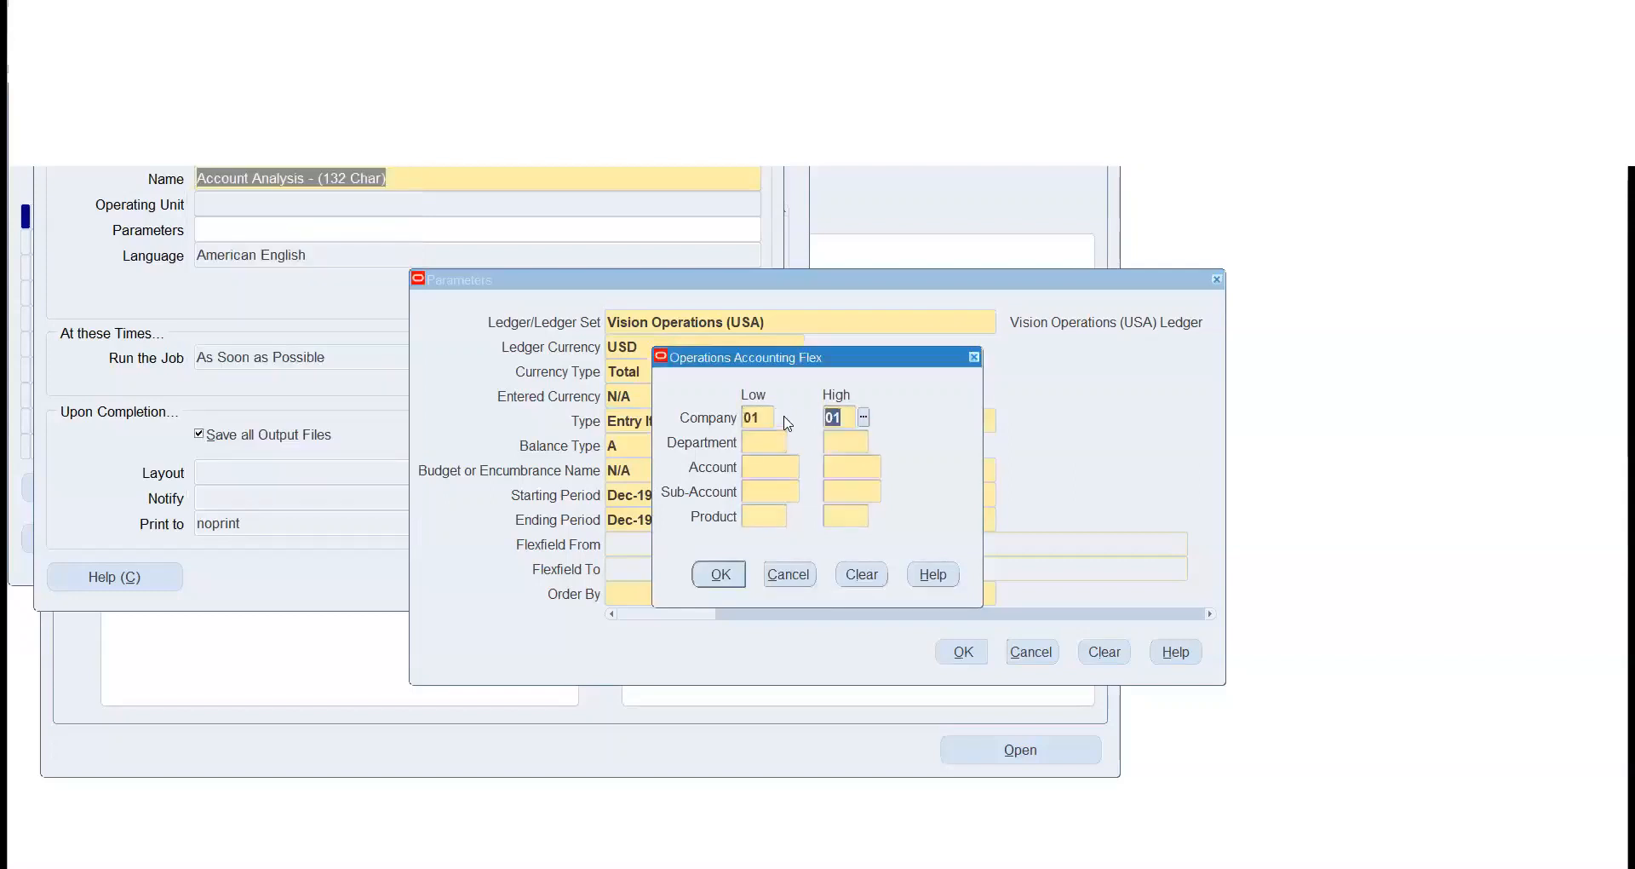
pyautogui.click(771, 441)
pyautogui.write('000')
pyautogui.press('Tab')
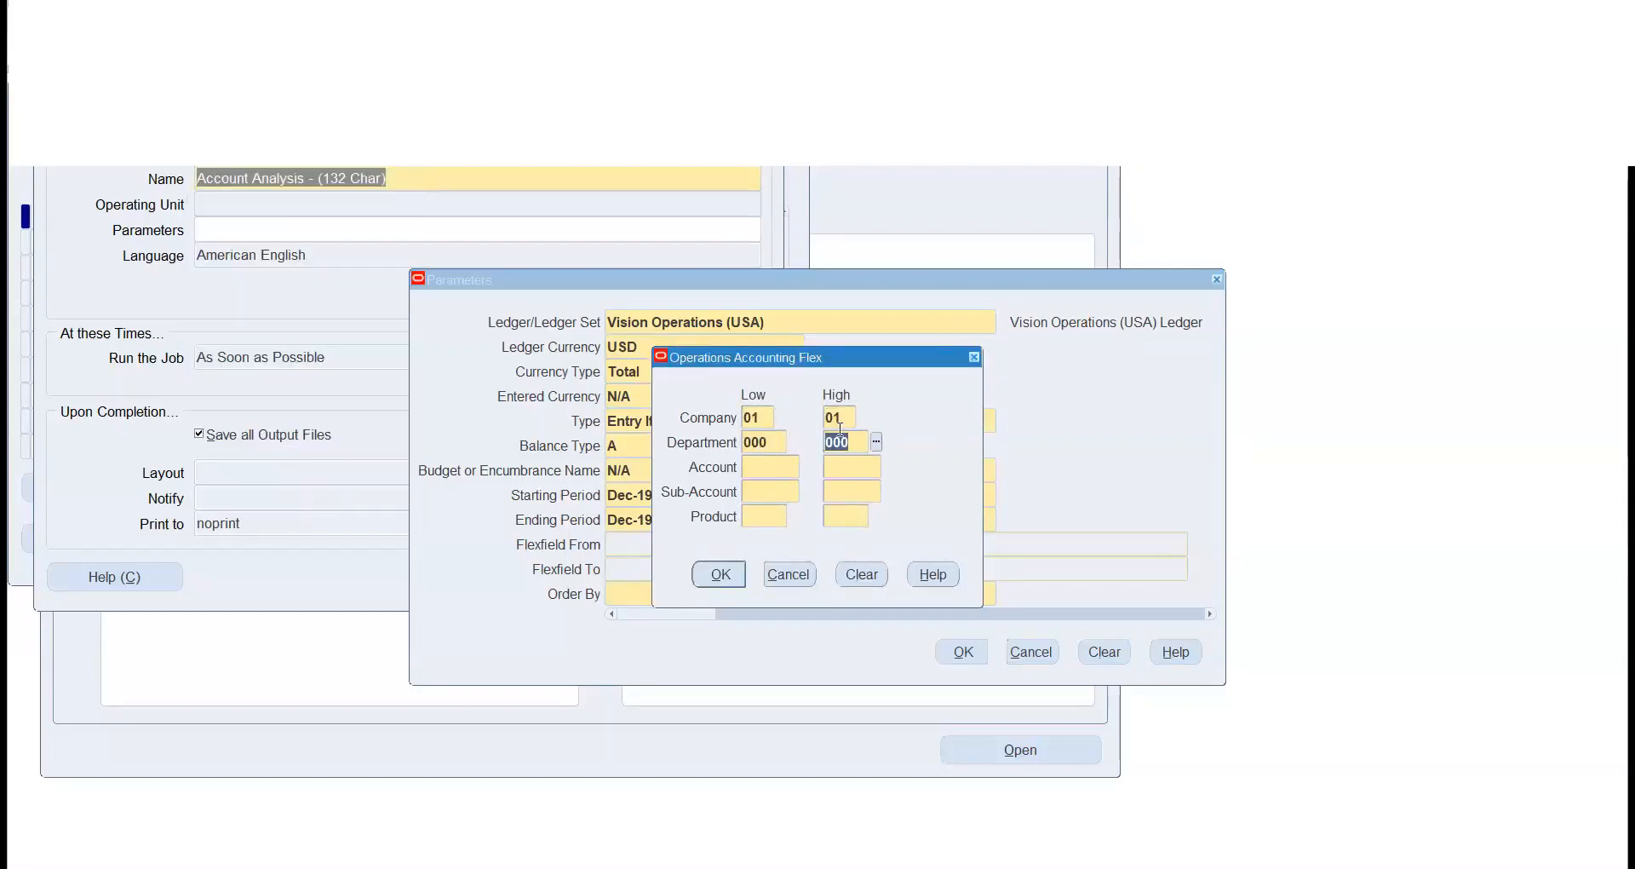
# Complete the flexfield range with account 1110 (Cash), sub-account 0000 and product 000, and accept it.
pyautogui.click(764, 463)
pyautogui.click(807, 466)
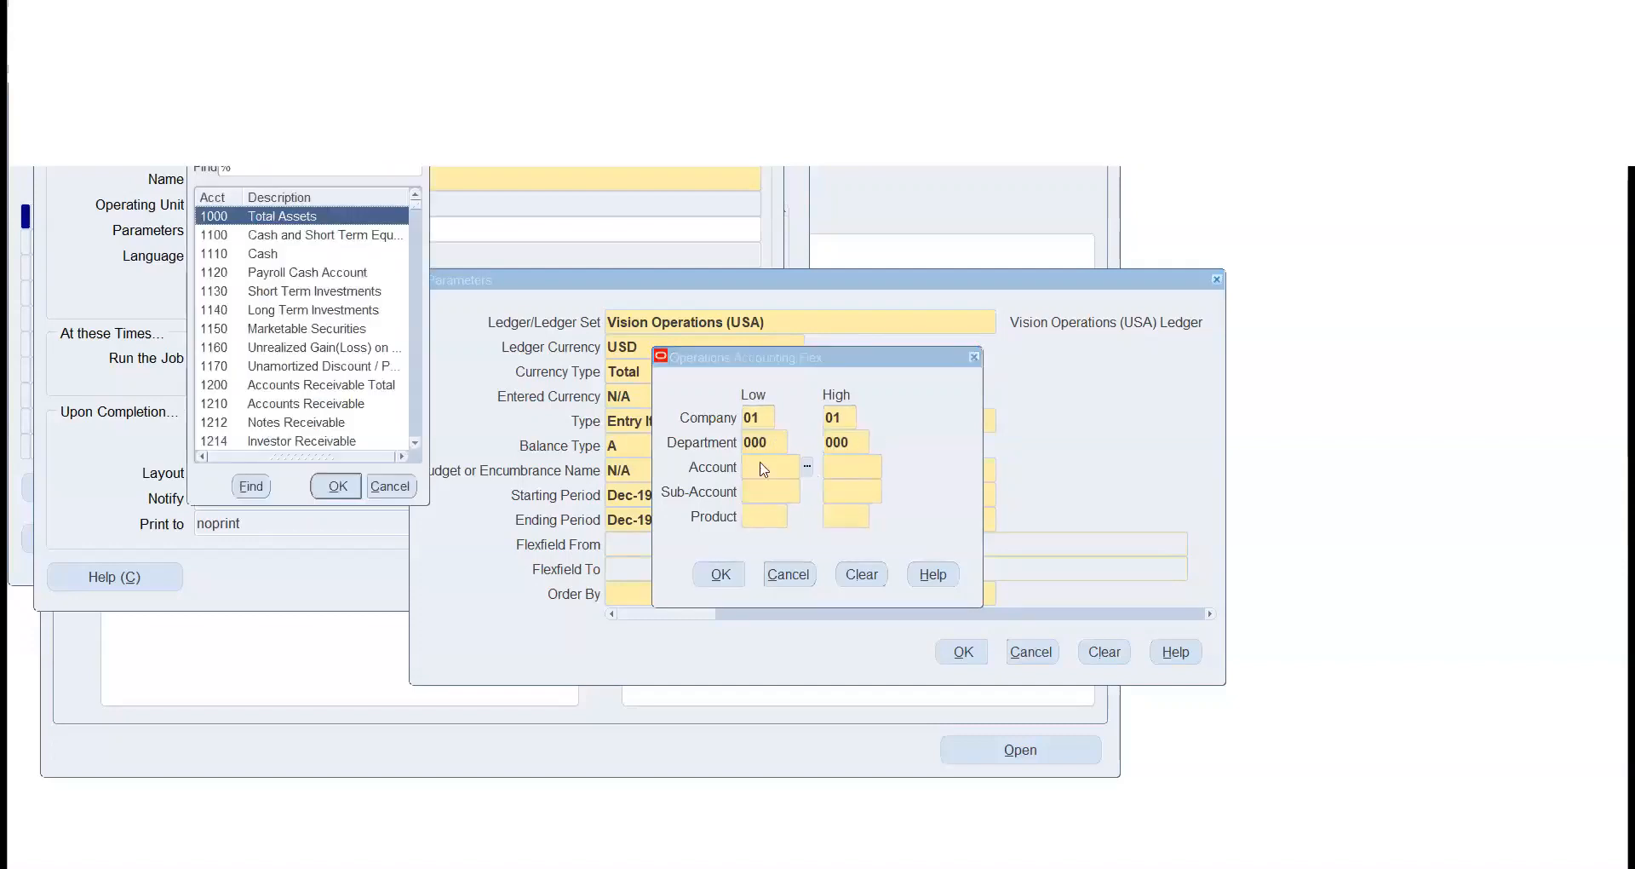
pyautogui.doubleClick(272, 260)
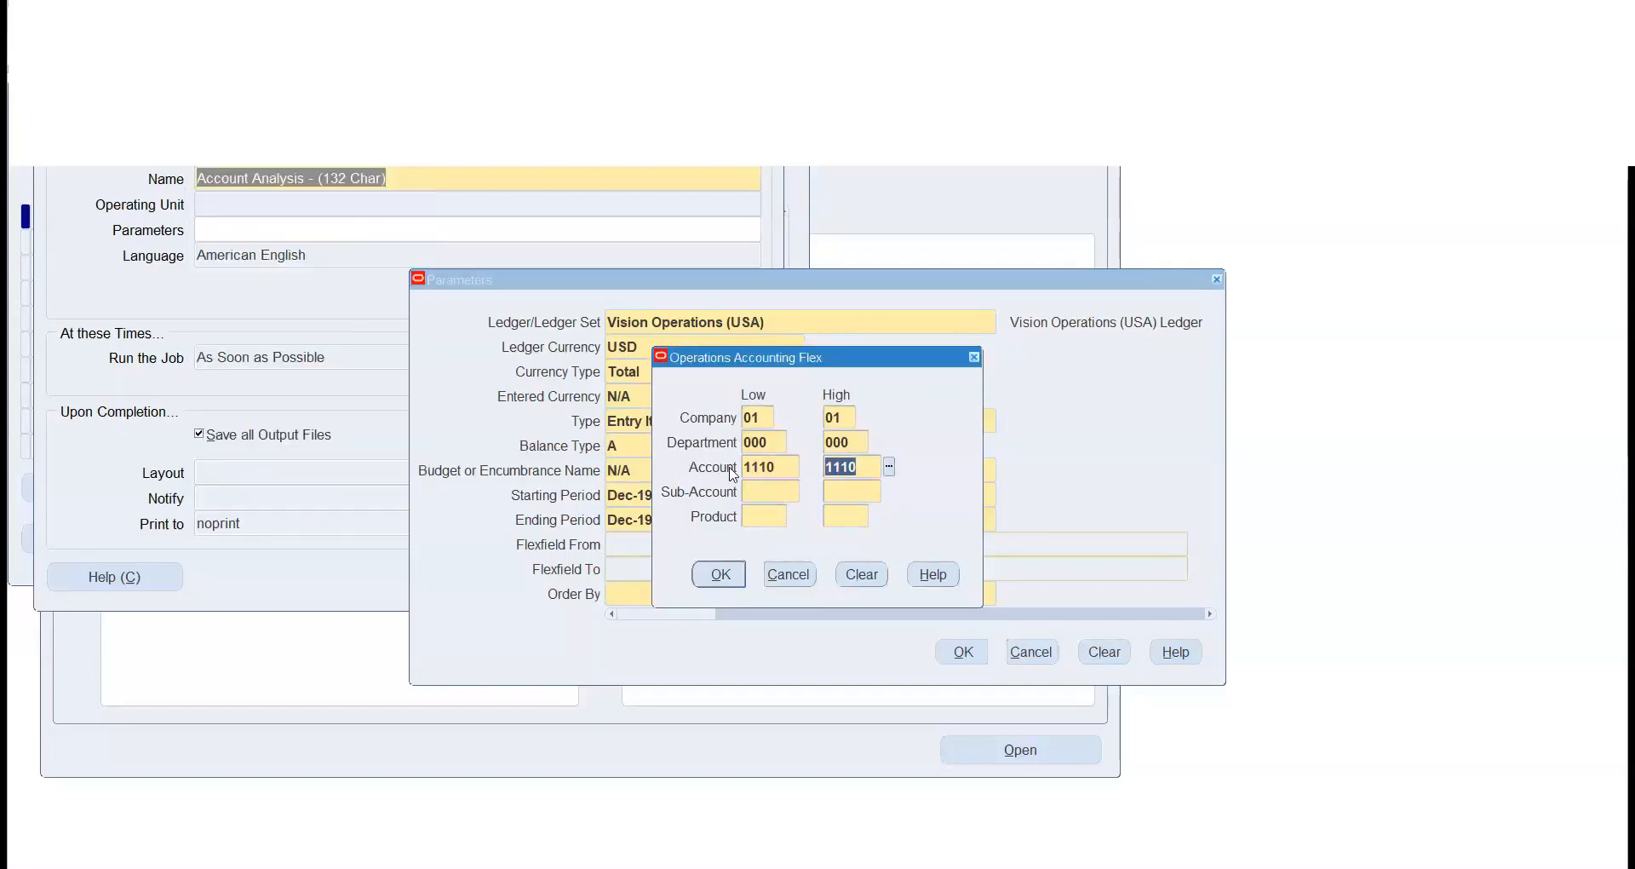
pyautogui.click(756, 489)
pyautogui.write('0000')
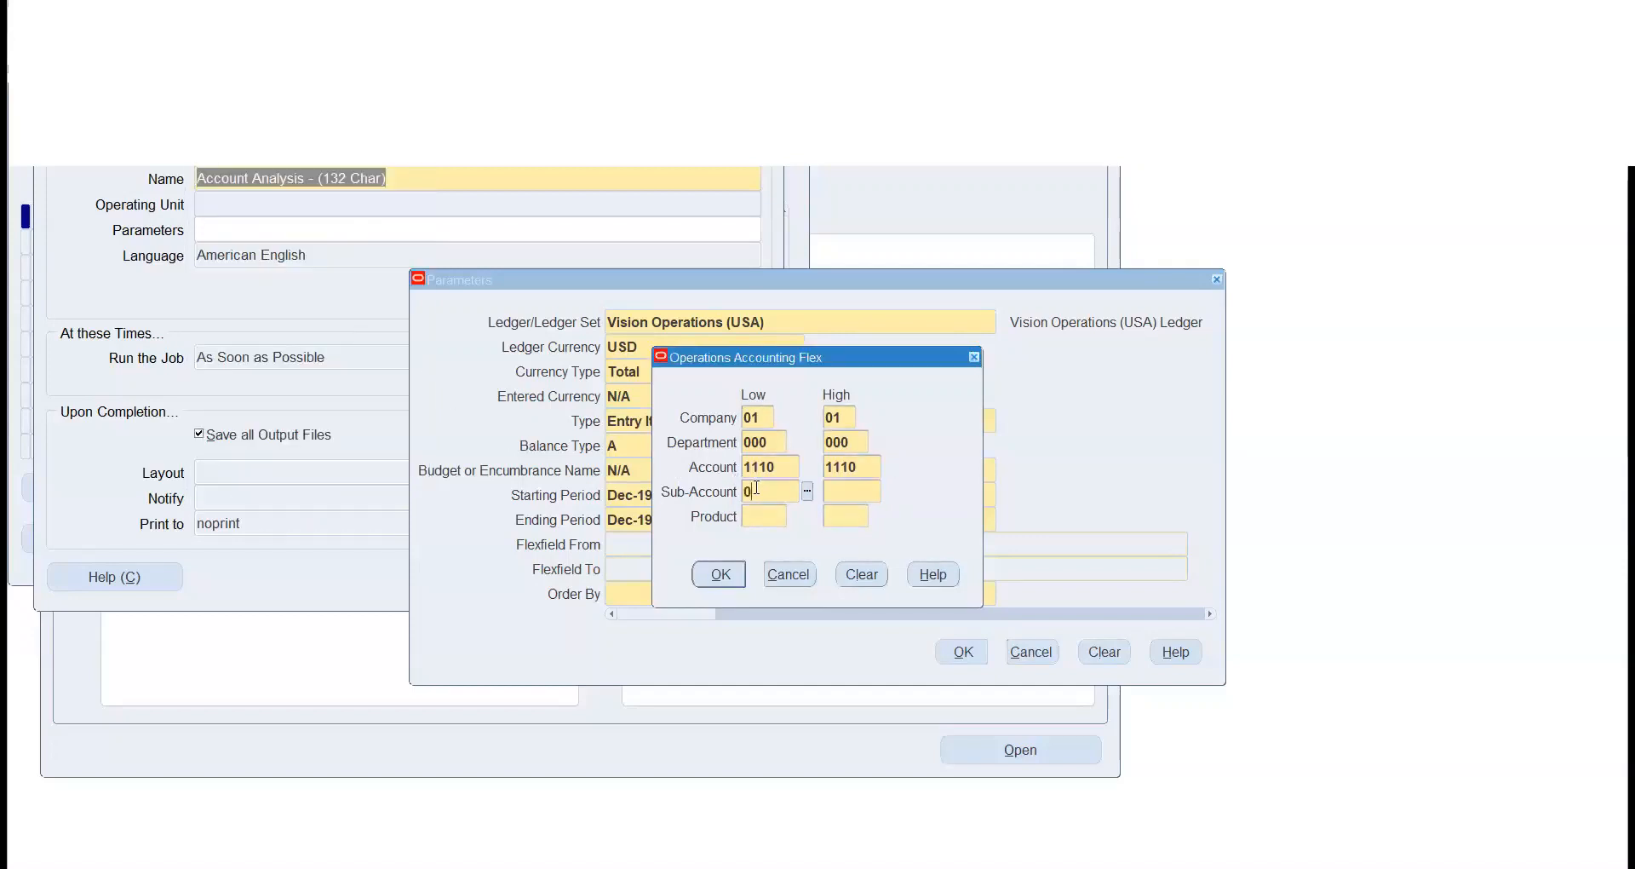
pyautogui.press('Tab')
pyautogui.press('Tab')
pyautogui.write('000')
pyautogui.press('Tab')
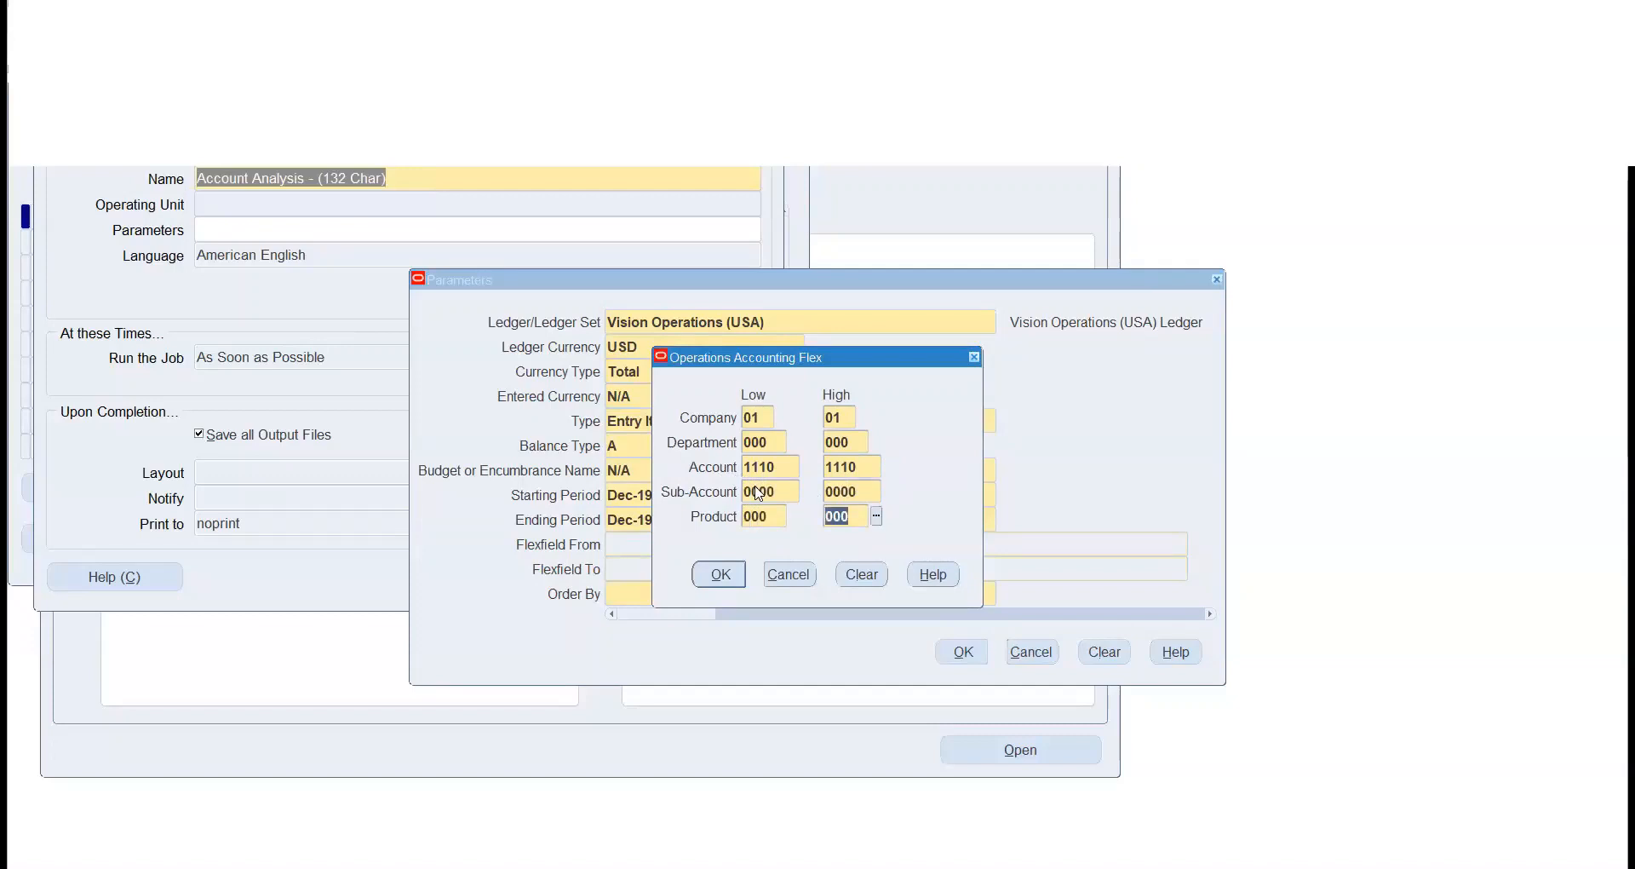
pyautogui.click(720, 573)
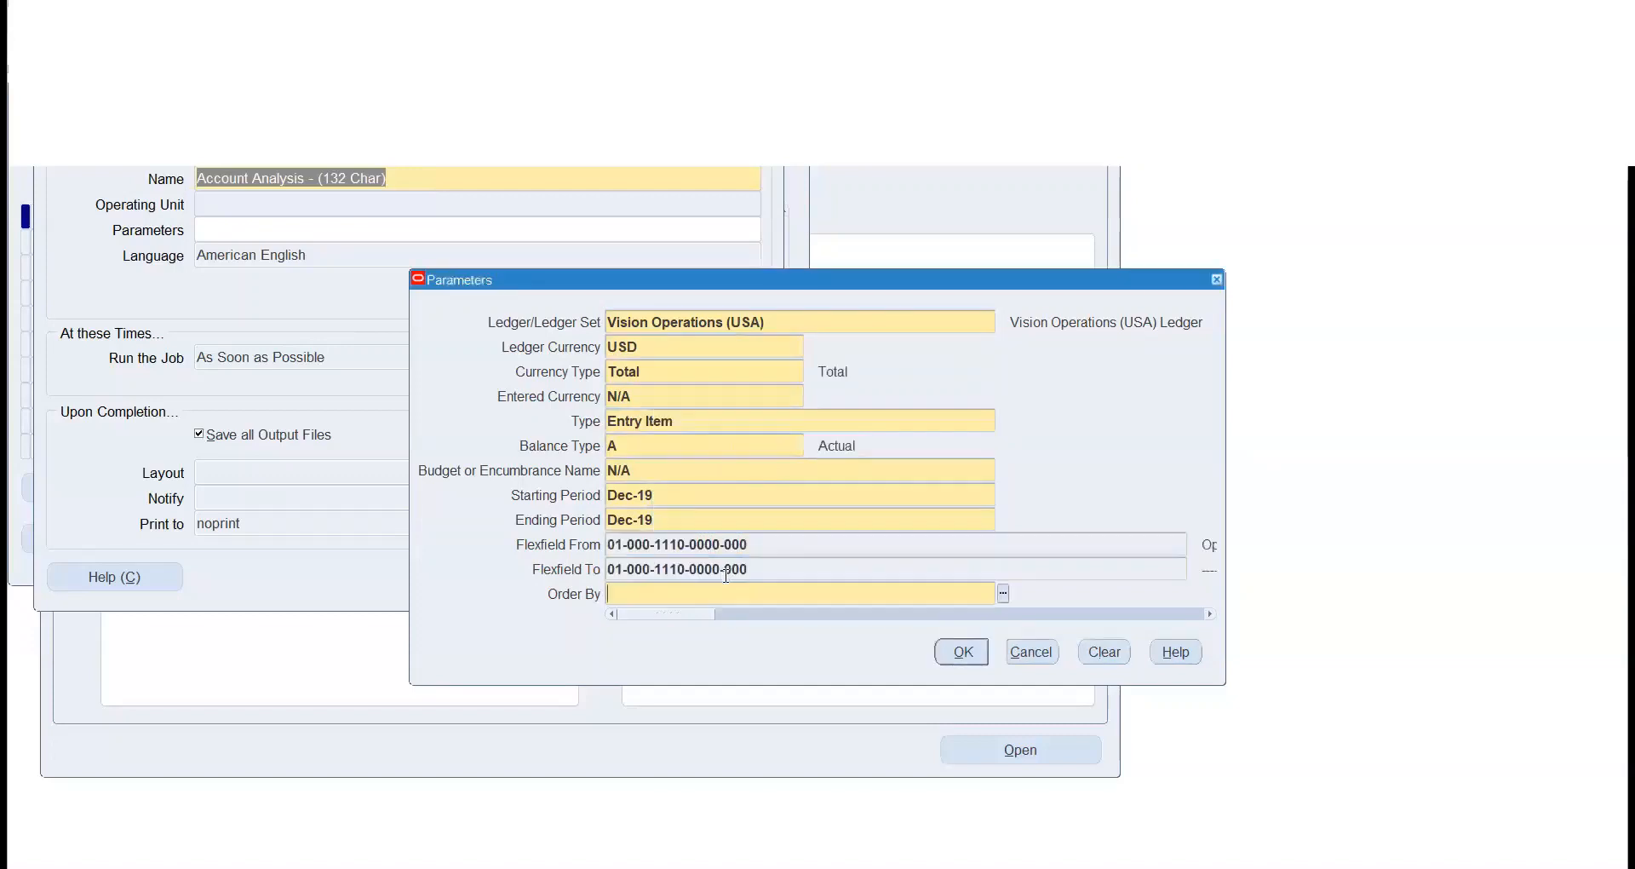
# Order the report by Account Segment and submit the Account Analysis request, declining another request.
pyautogui.click(1003, 594)
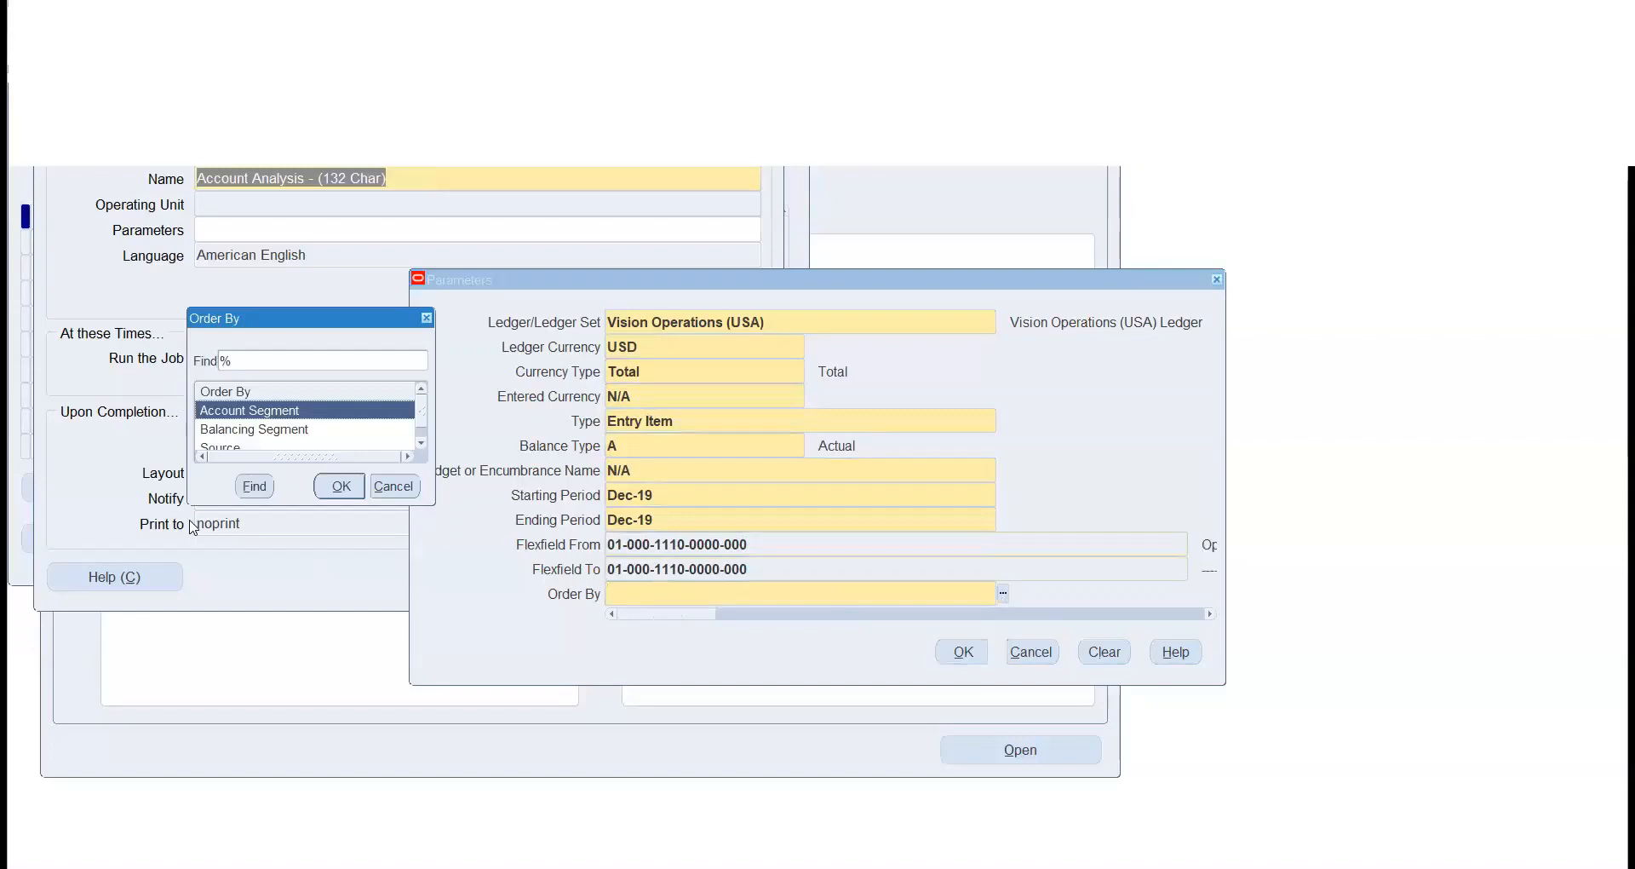
pyautogui.press('Return')
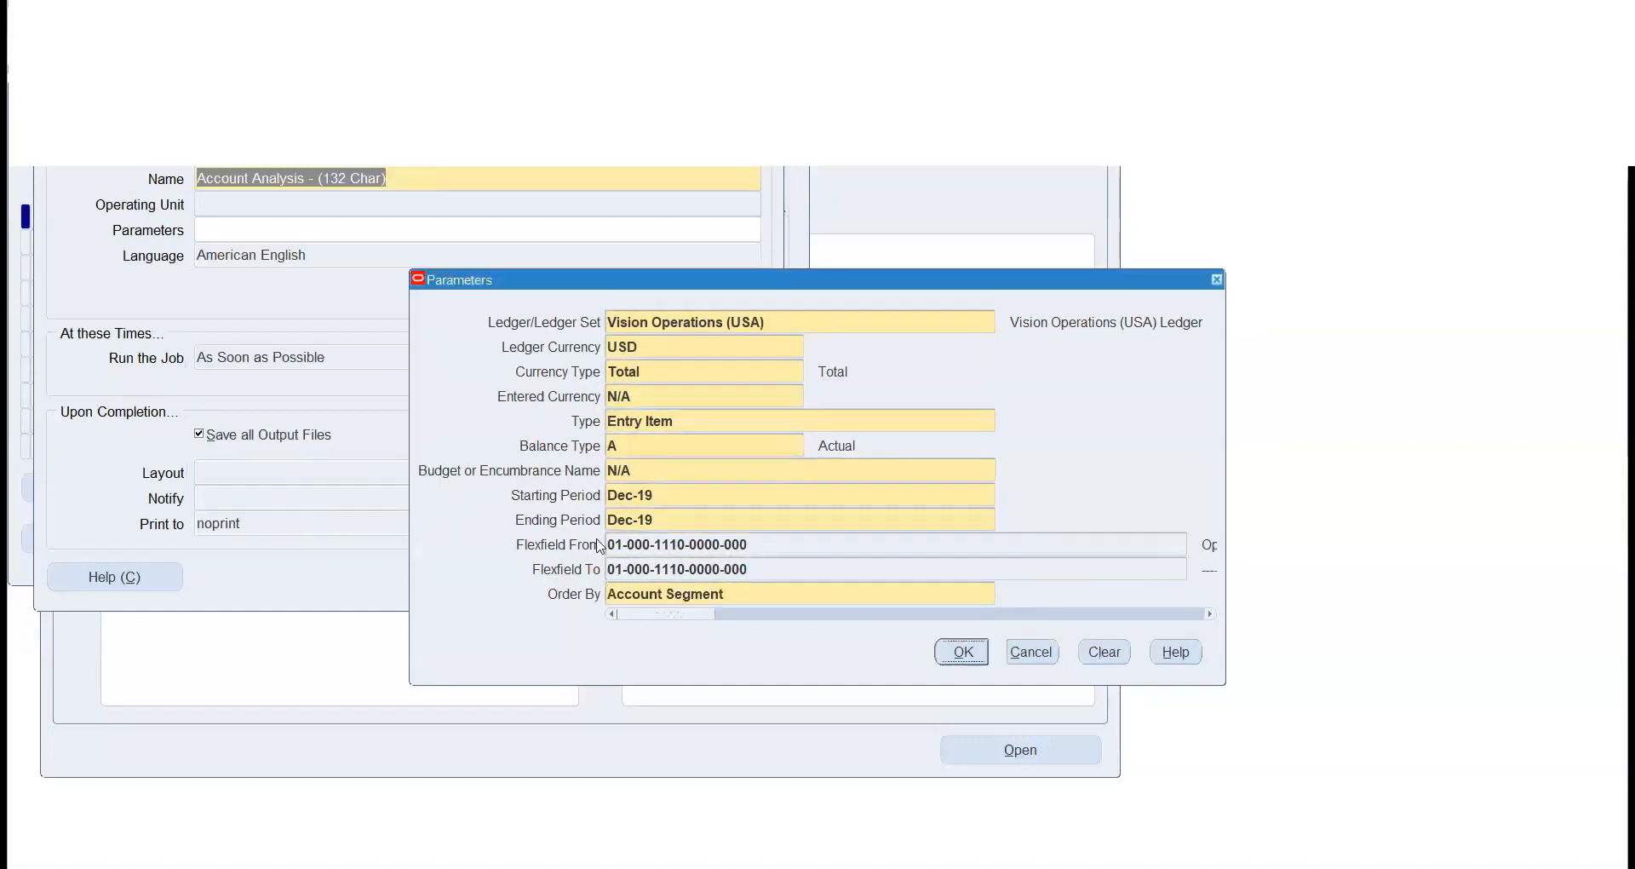
pyautogui.click(963, 653)
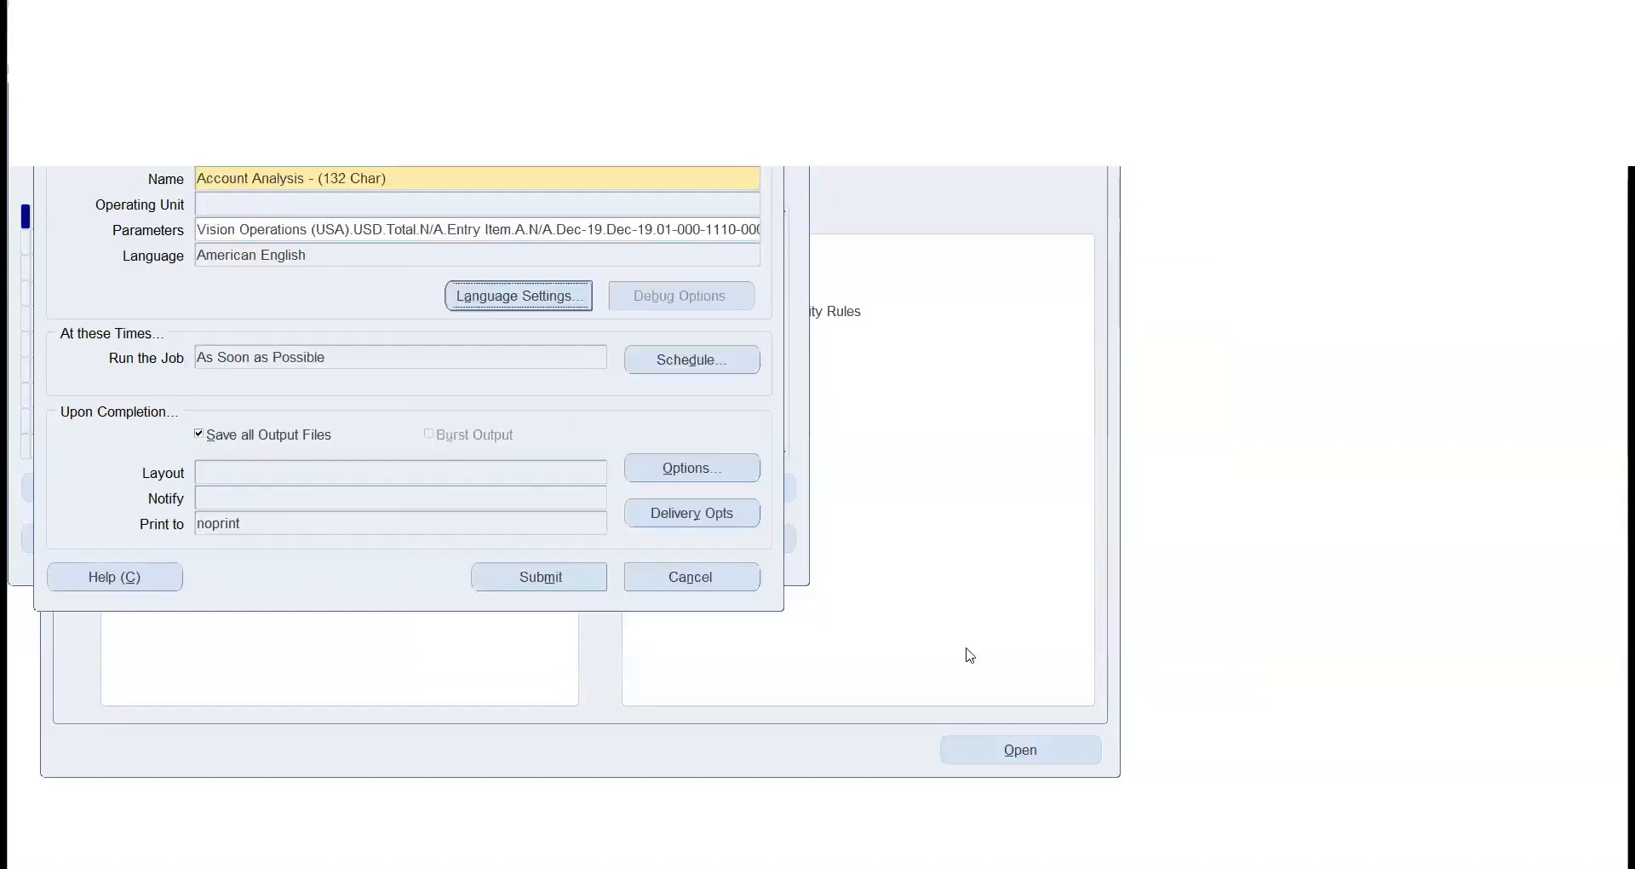
pyautogui.click(573, 581)
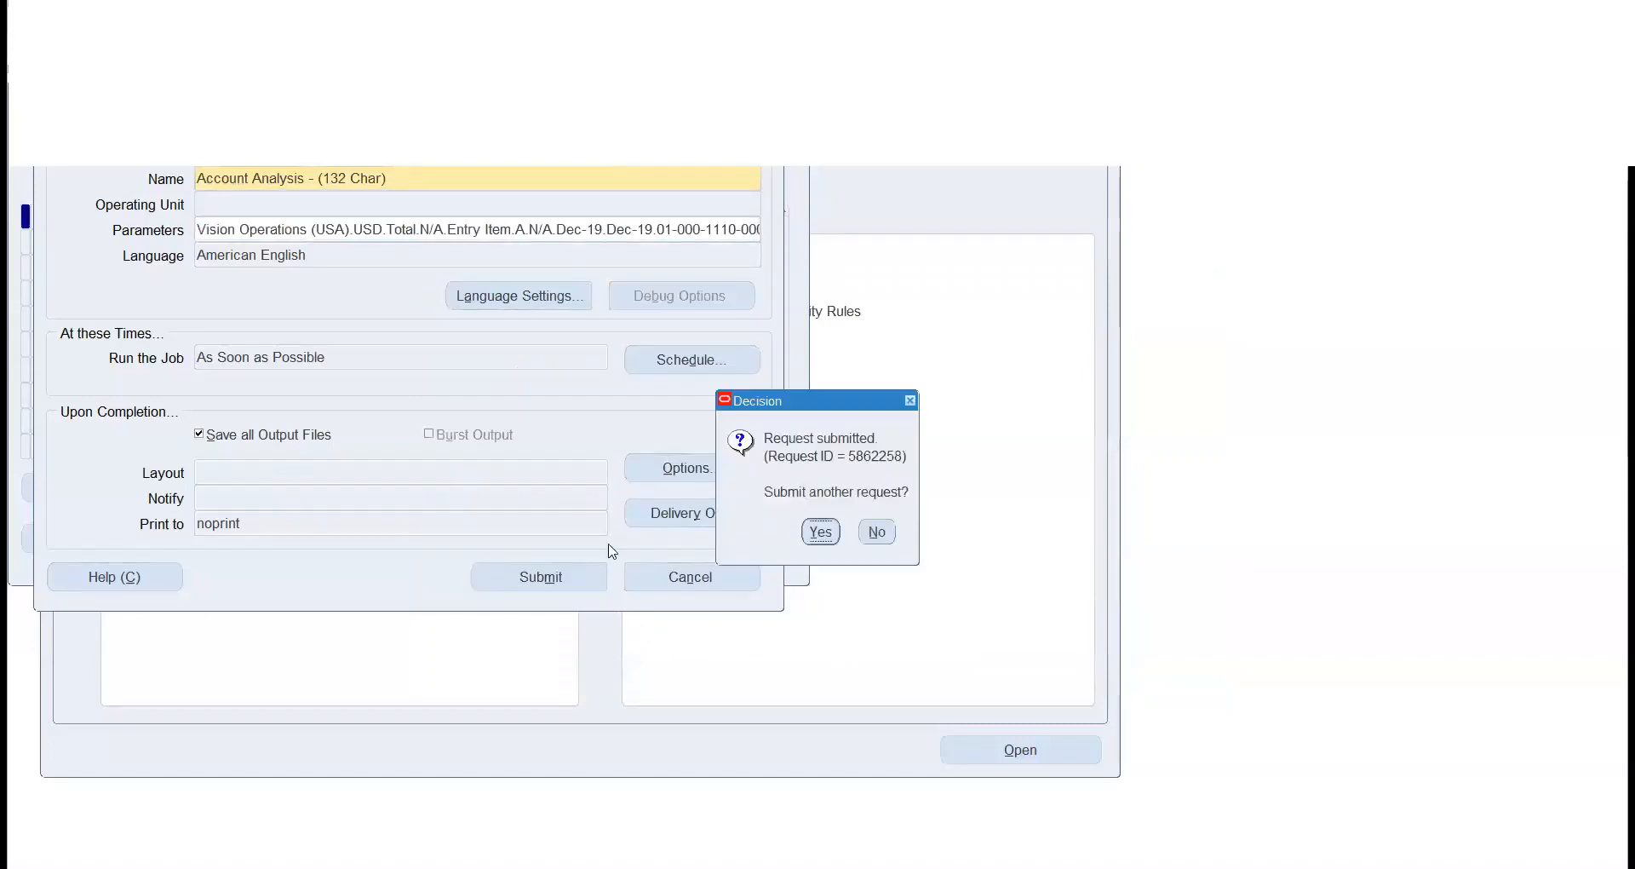
pyautogui.click(877, 533)
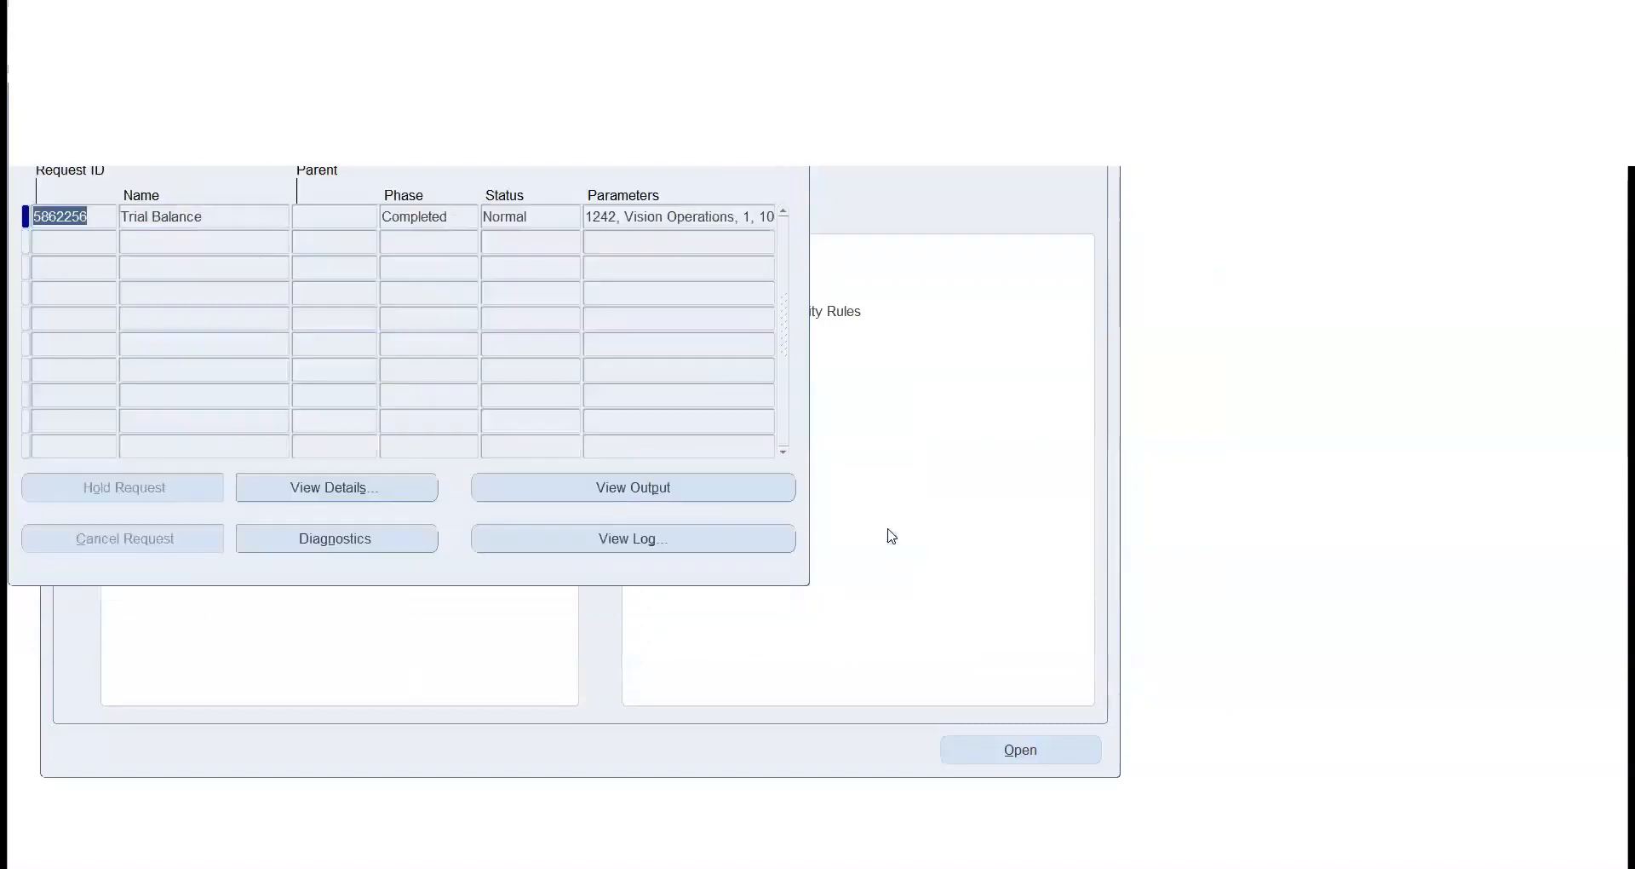
# Refresh the requests list until the Account Analysis request completes and open its output.
pyautogui.click(128, 129)
pyautogui.click(128, 129)
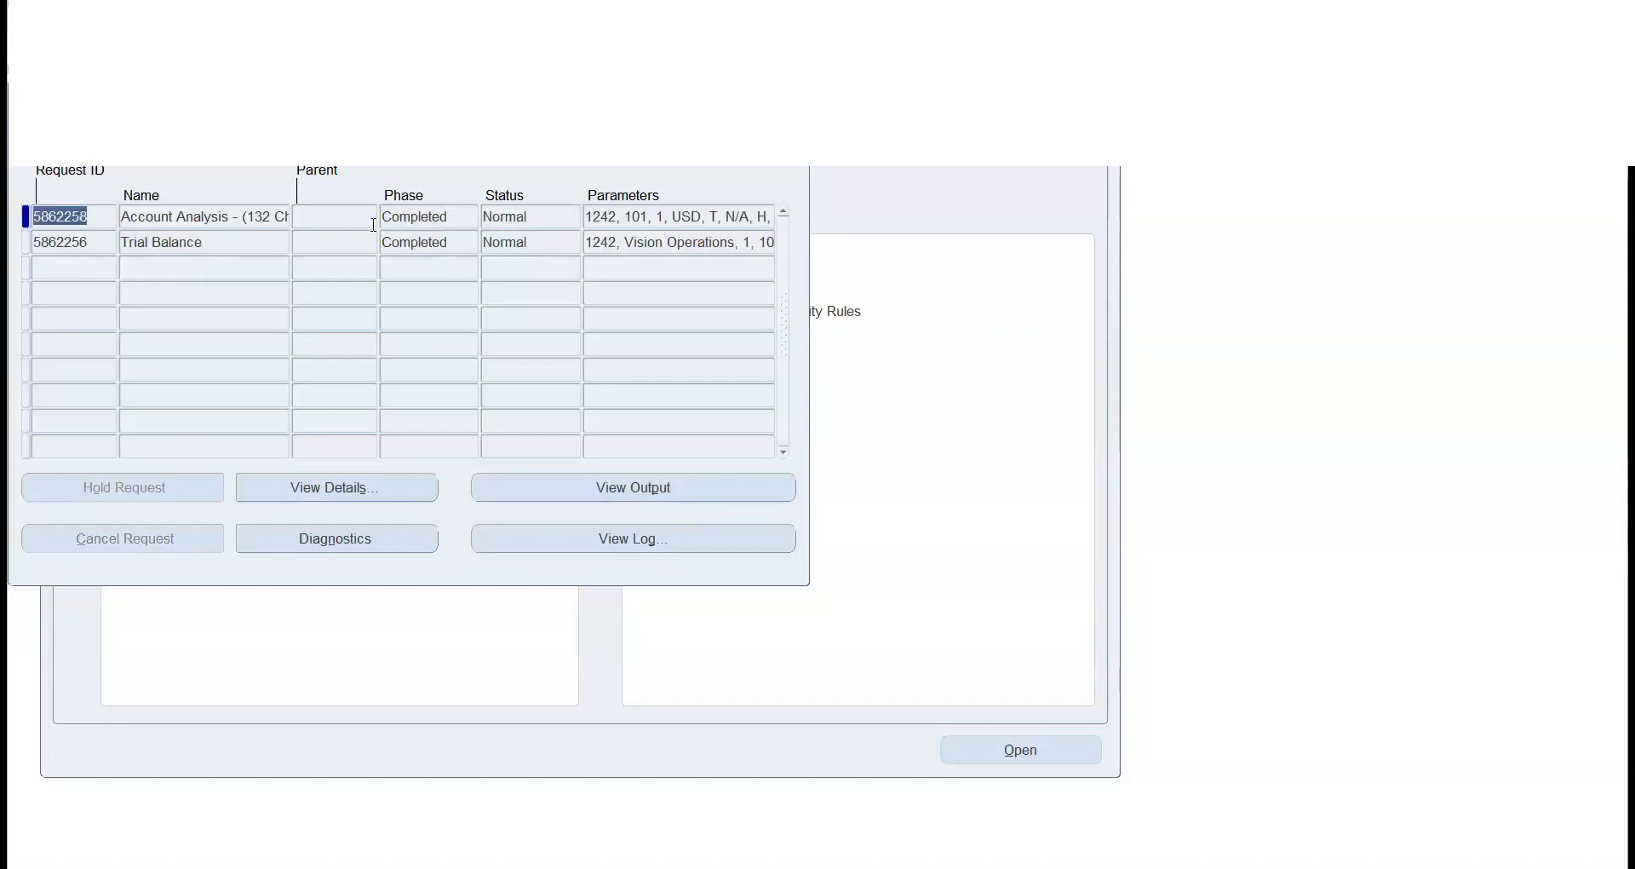
pyautogui.click(682, 487)
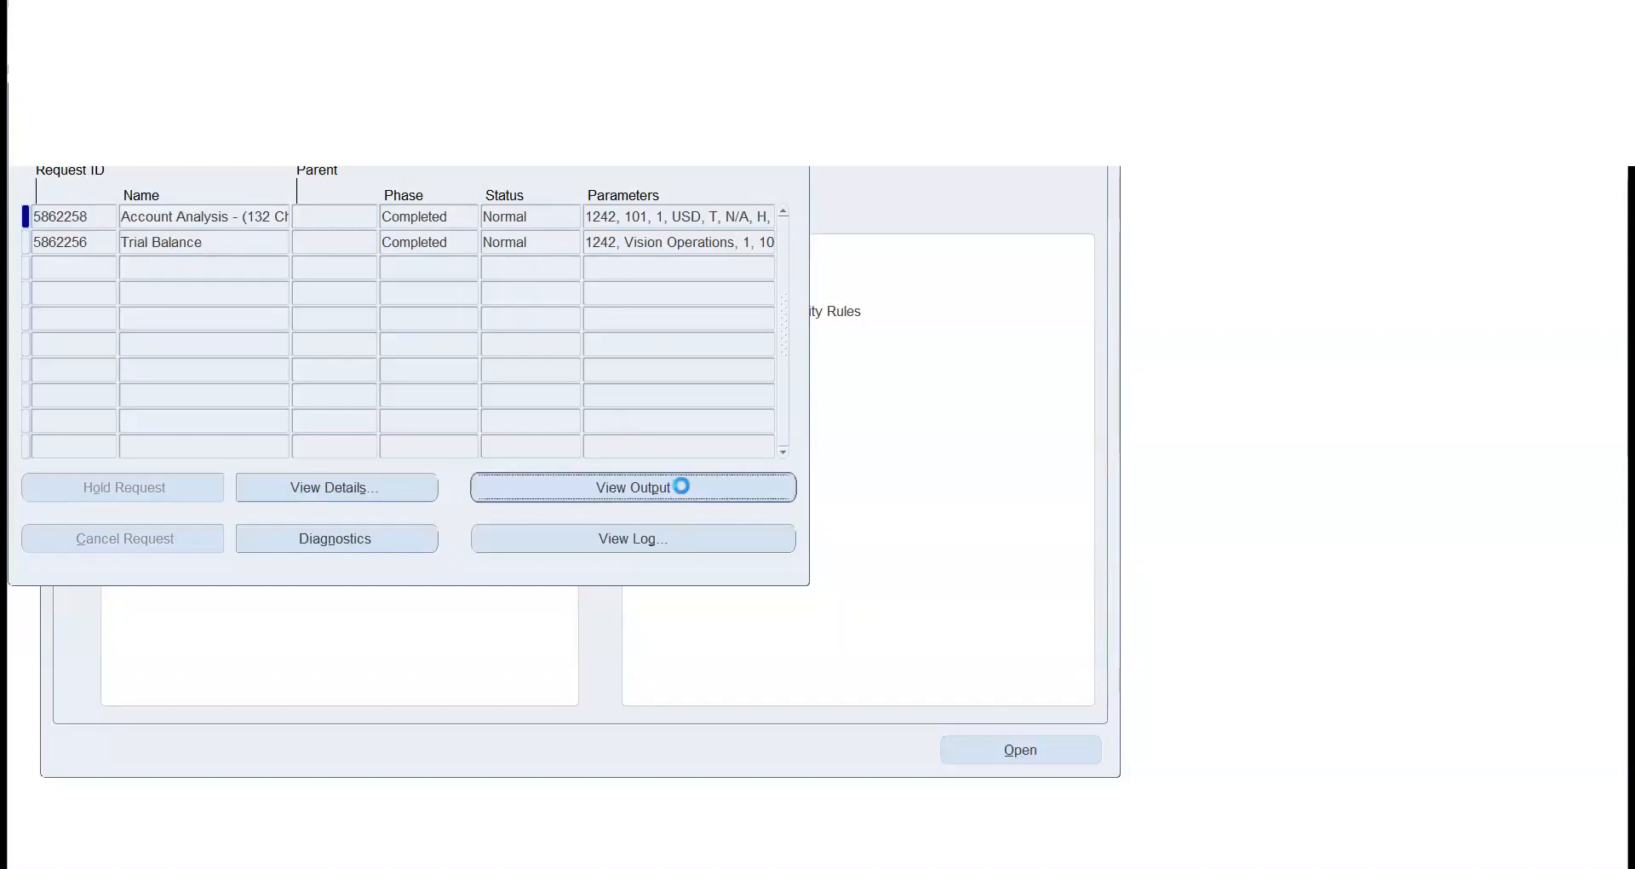